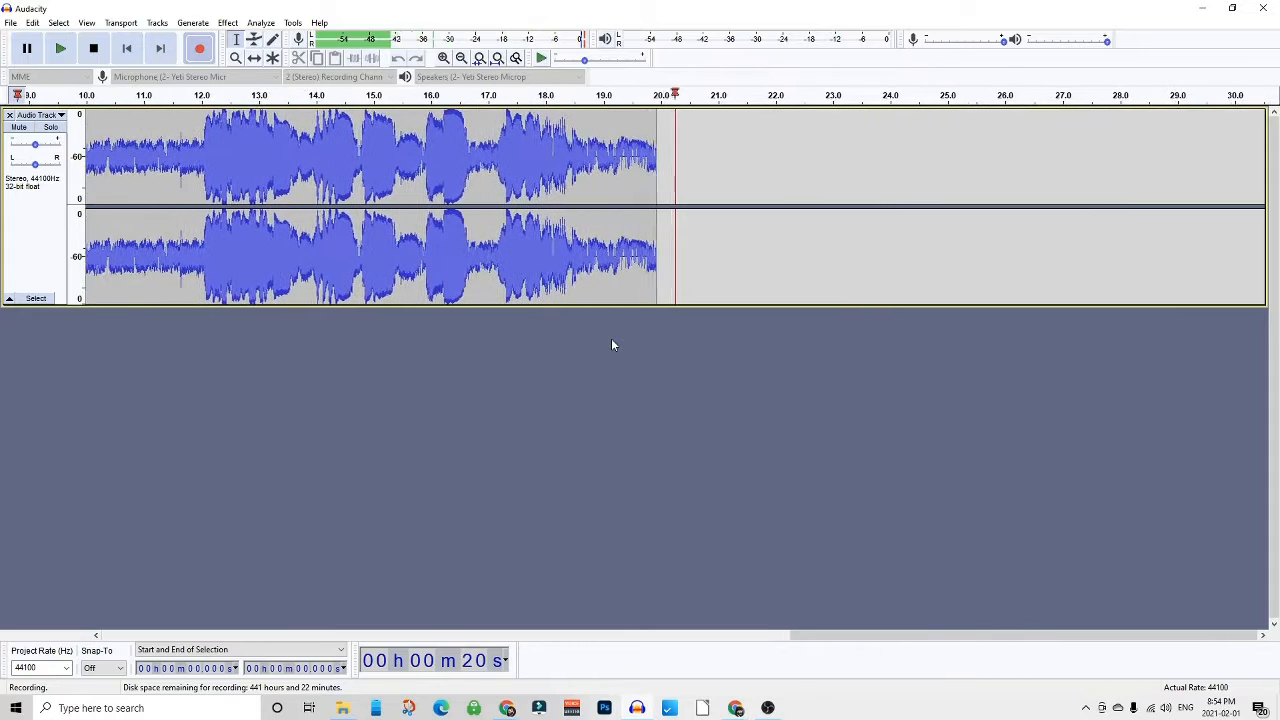
- Stop the recording and select the noise-only stretch from about 20.05 s to 22.9 s
key(space)
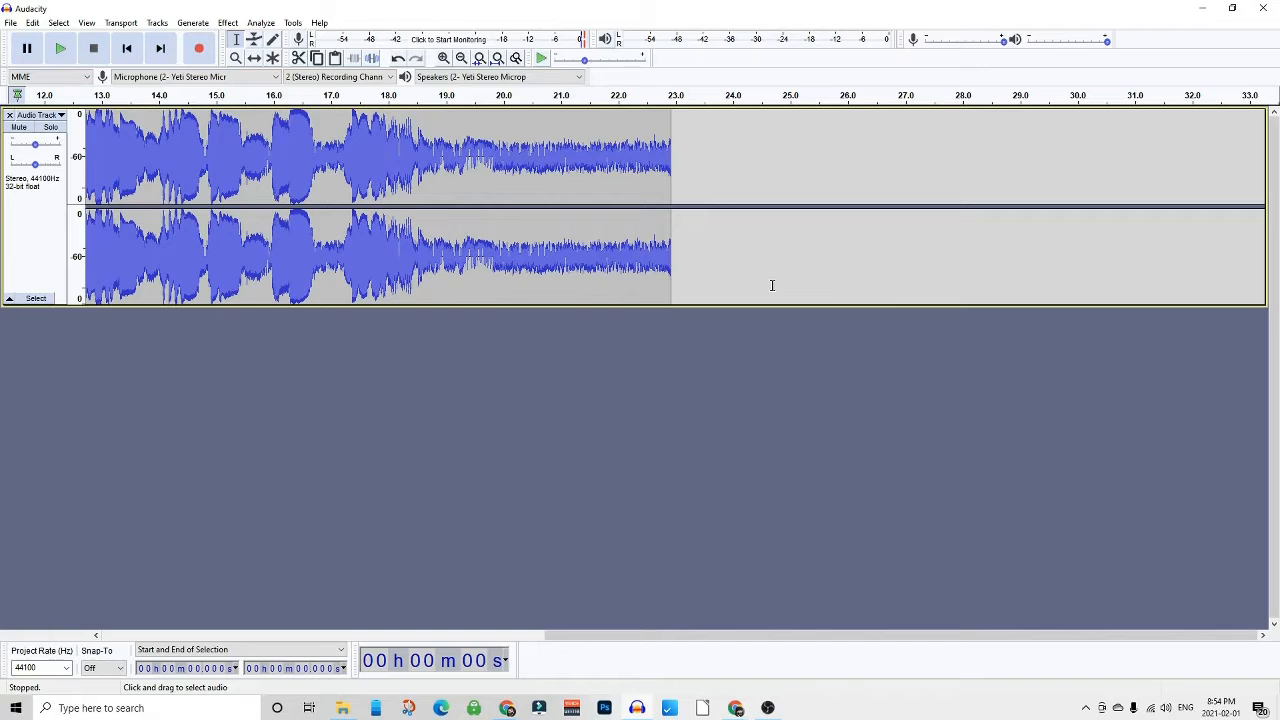
click(506, 152)
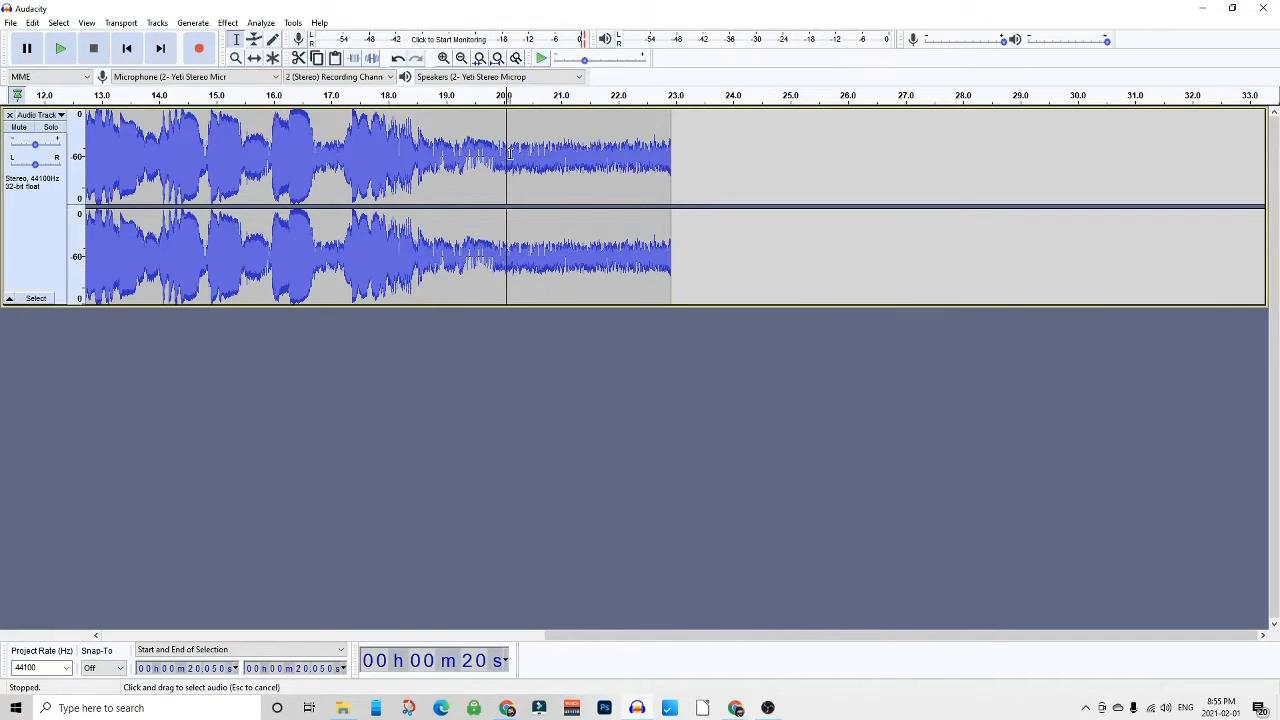
drag(506, 152, 675, 185)
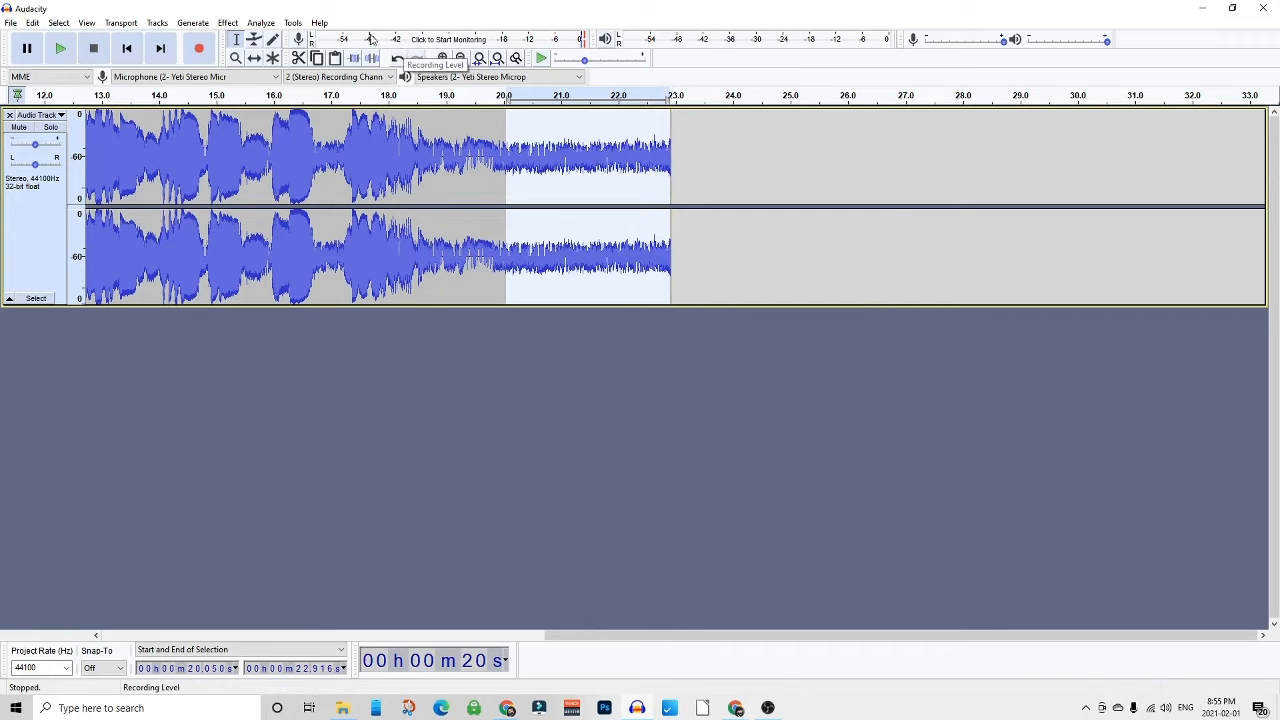
- Capture a noise profile from the selected stretch with Noise Reduction
click(229, 23)
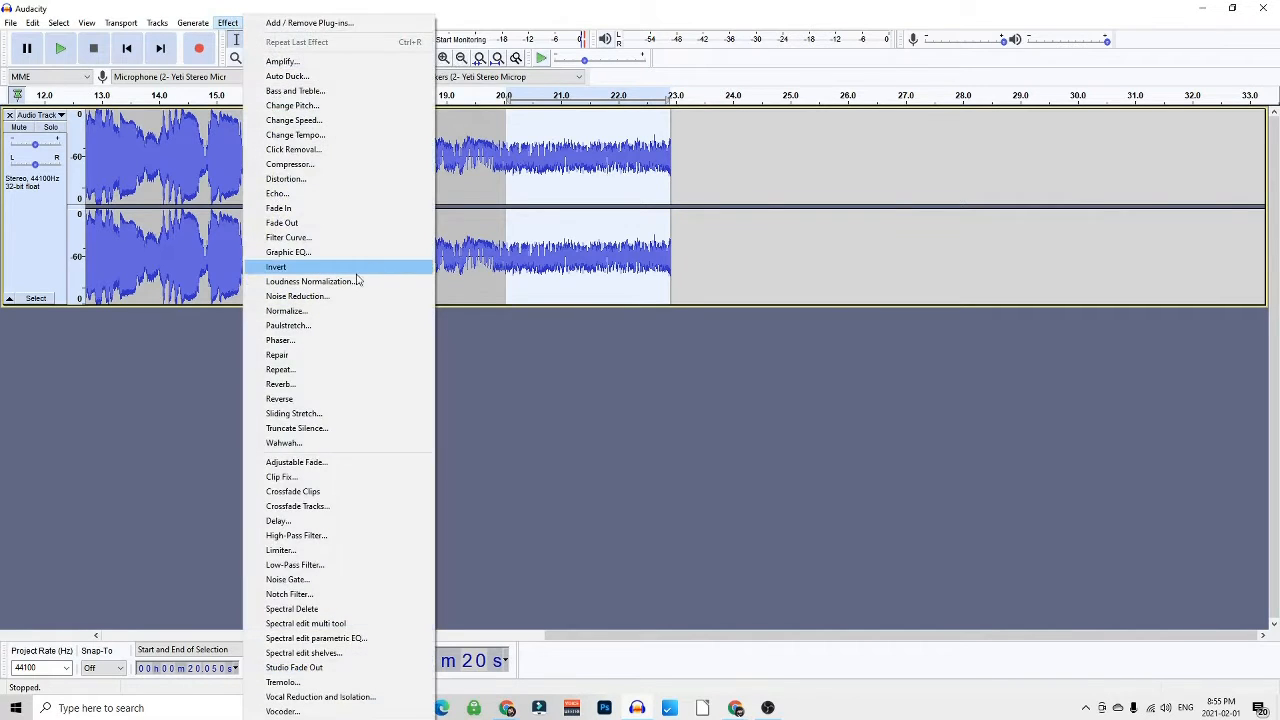
click(328, 296)
click(638, 288)
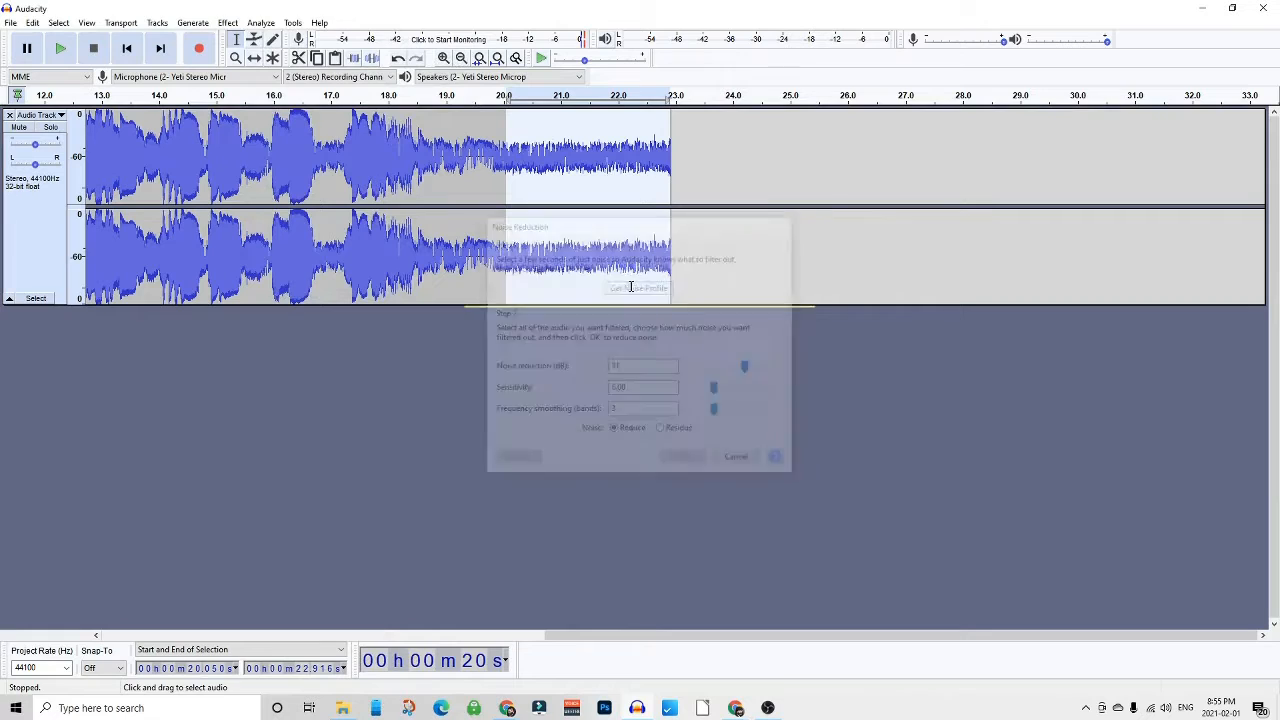
- Select the whole audio track and apply Noise Reduction to it
click(740, 190)
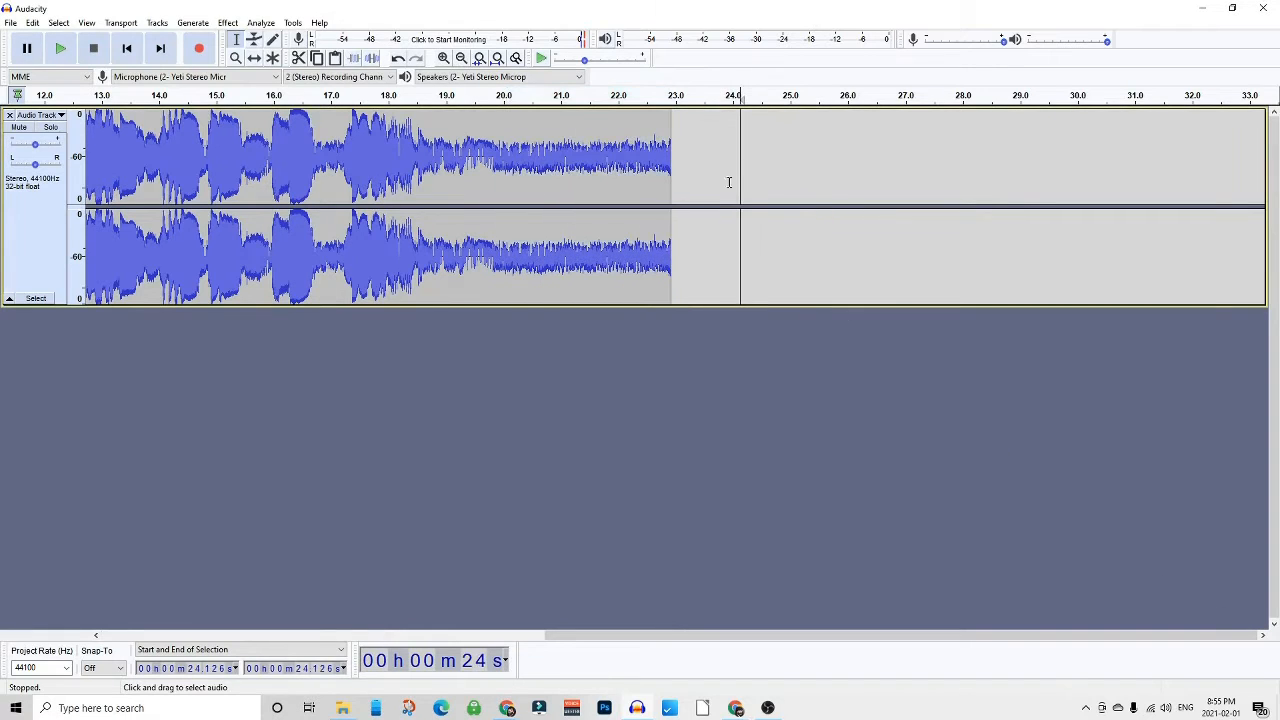
click(440, 176)
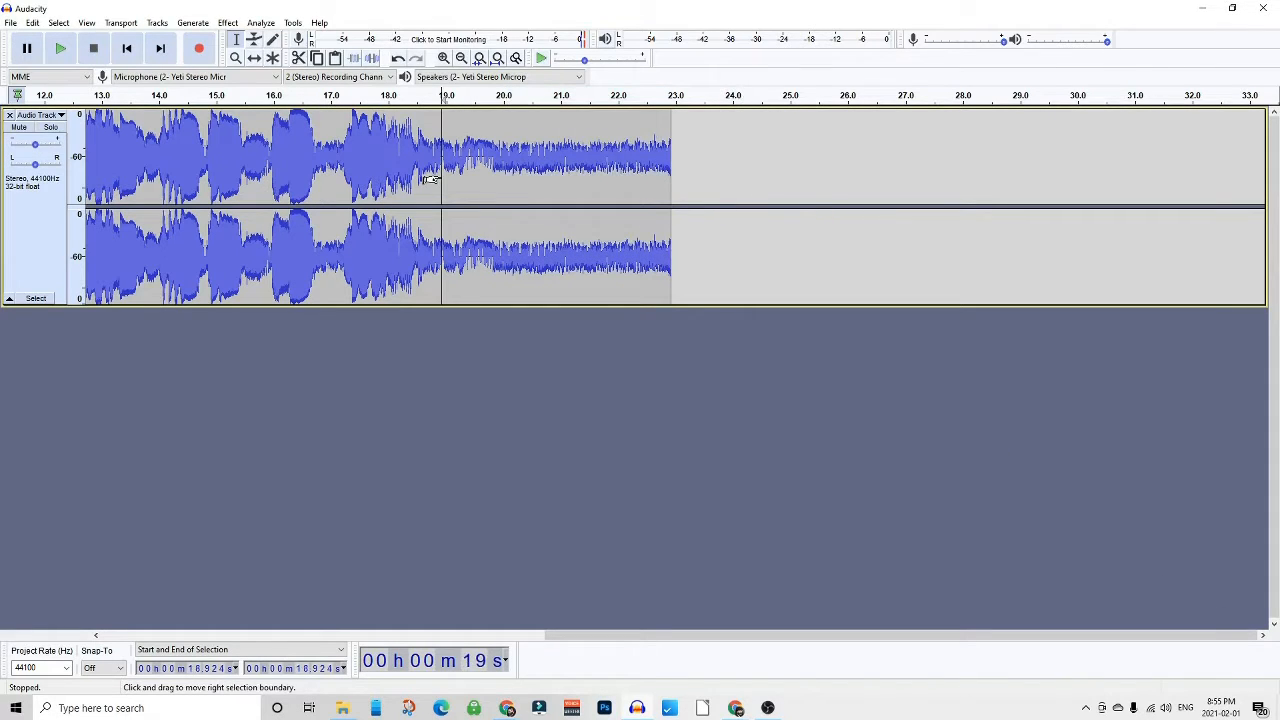
click(36, 299)
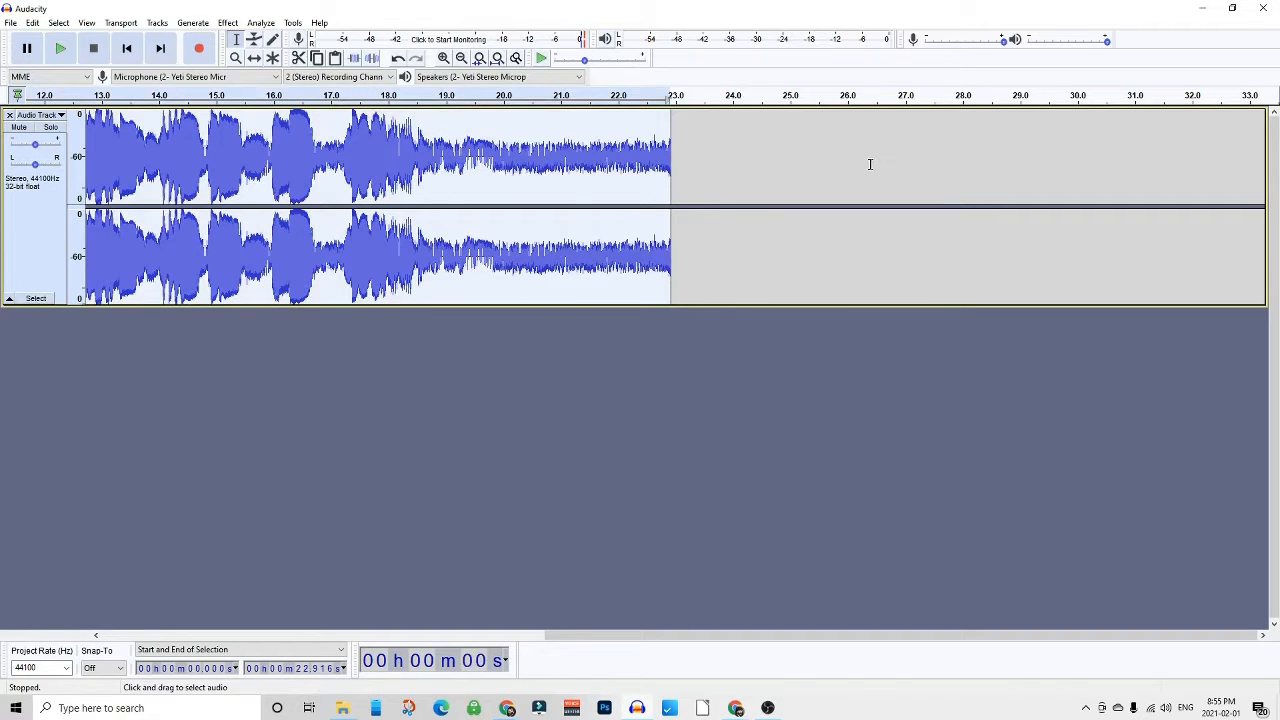
click(228, 22)
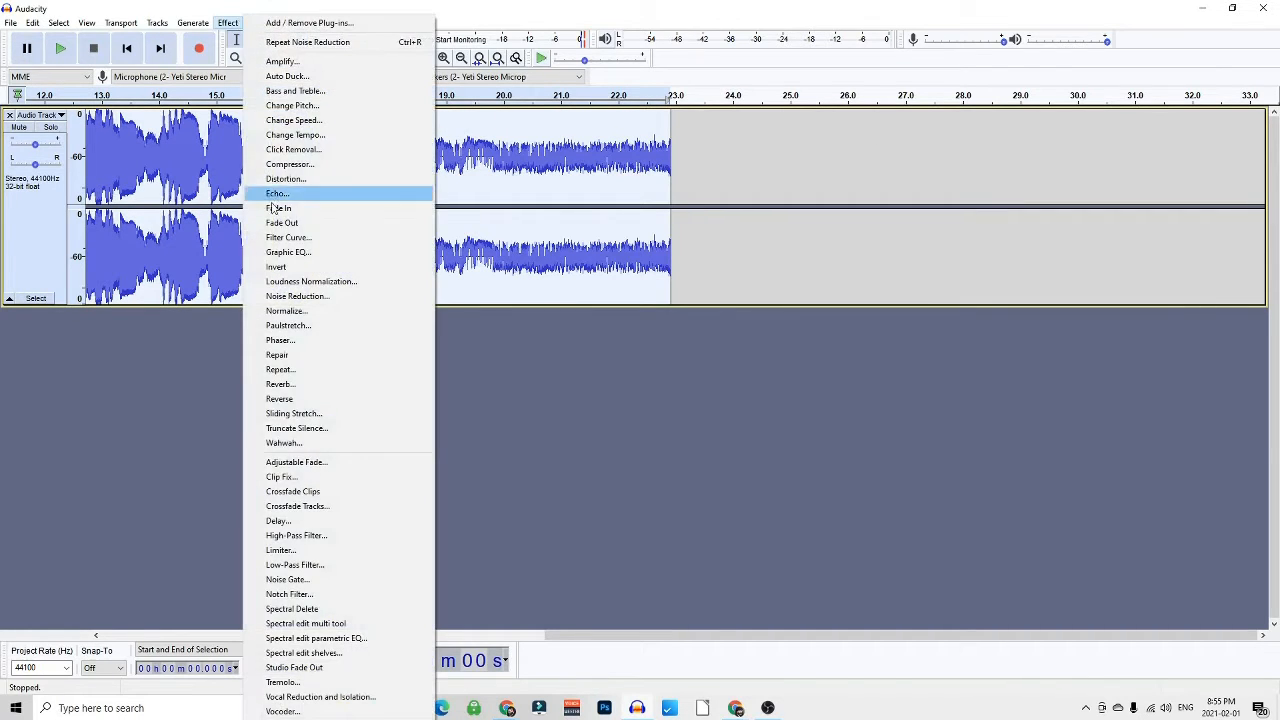
click(297, 296)
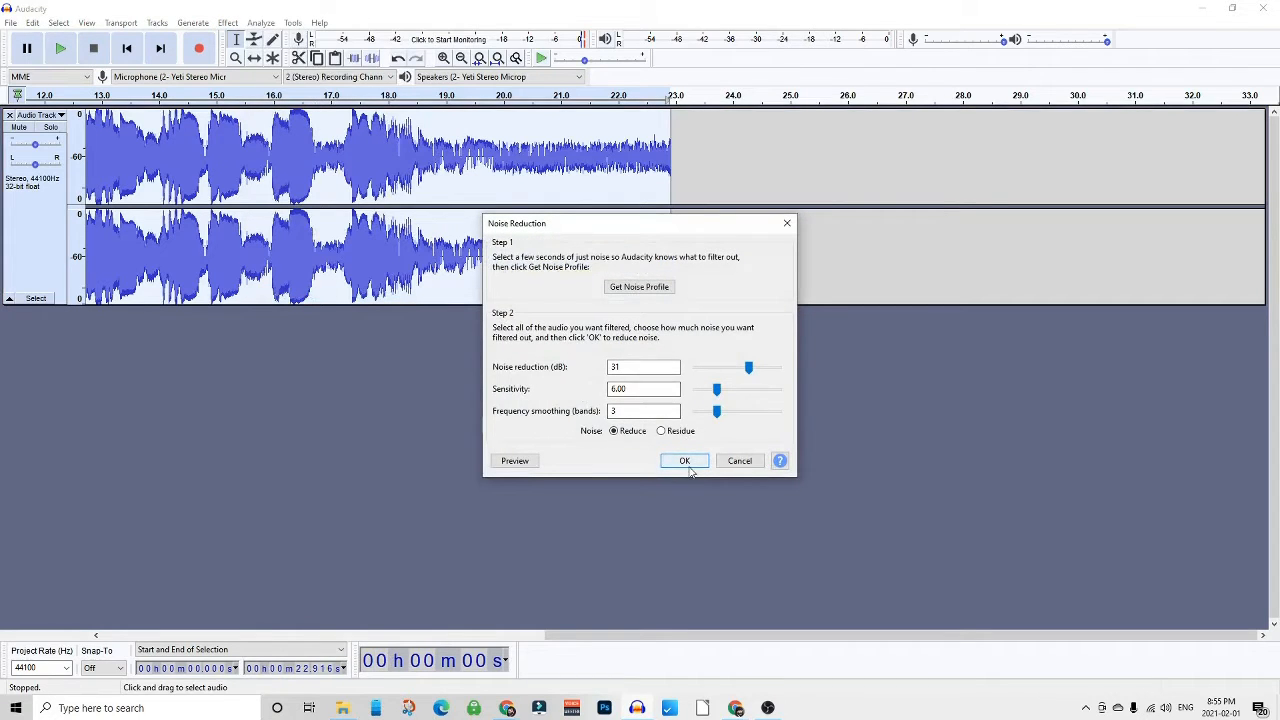
click(685, 463)
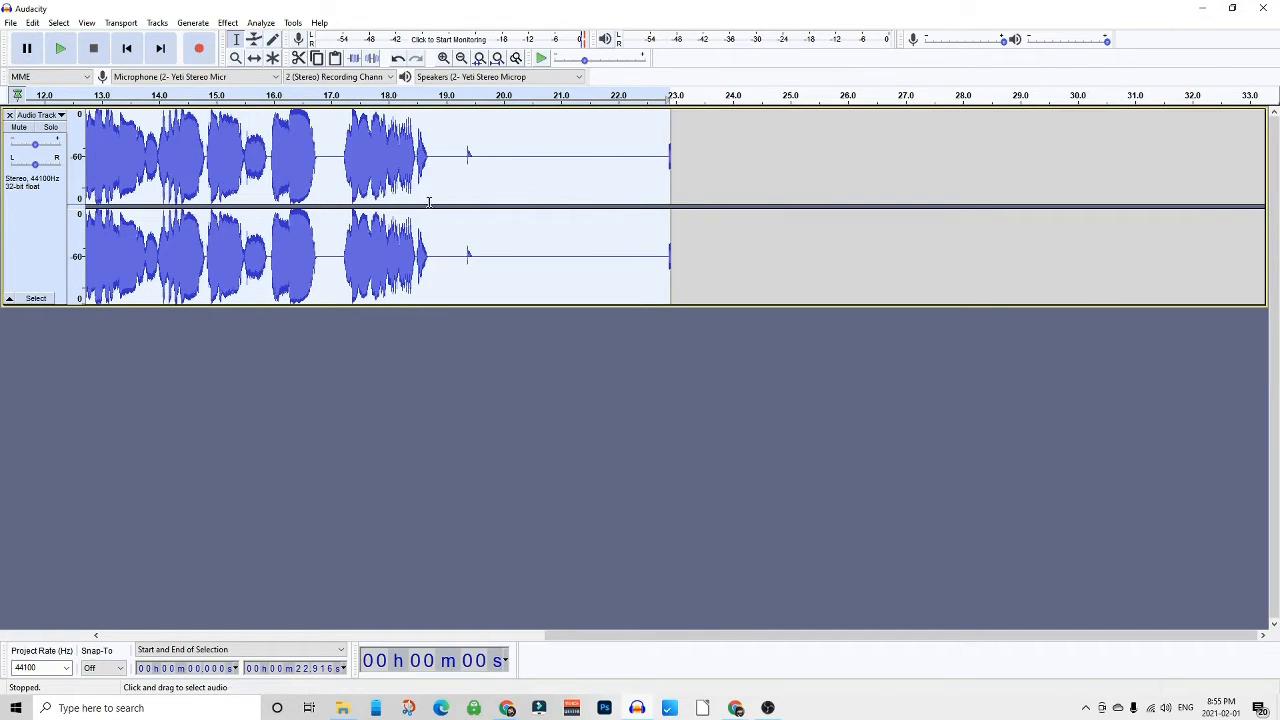
- Open the macro manager and create a new macro named Macro Tutorial
drag(429, 200, 88, 206)
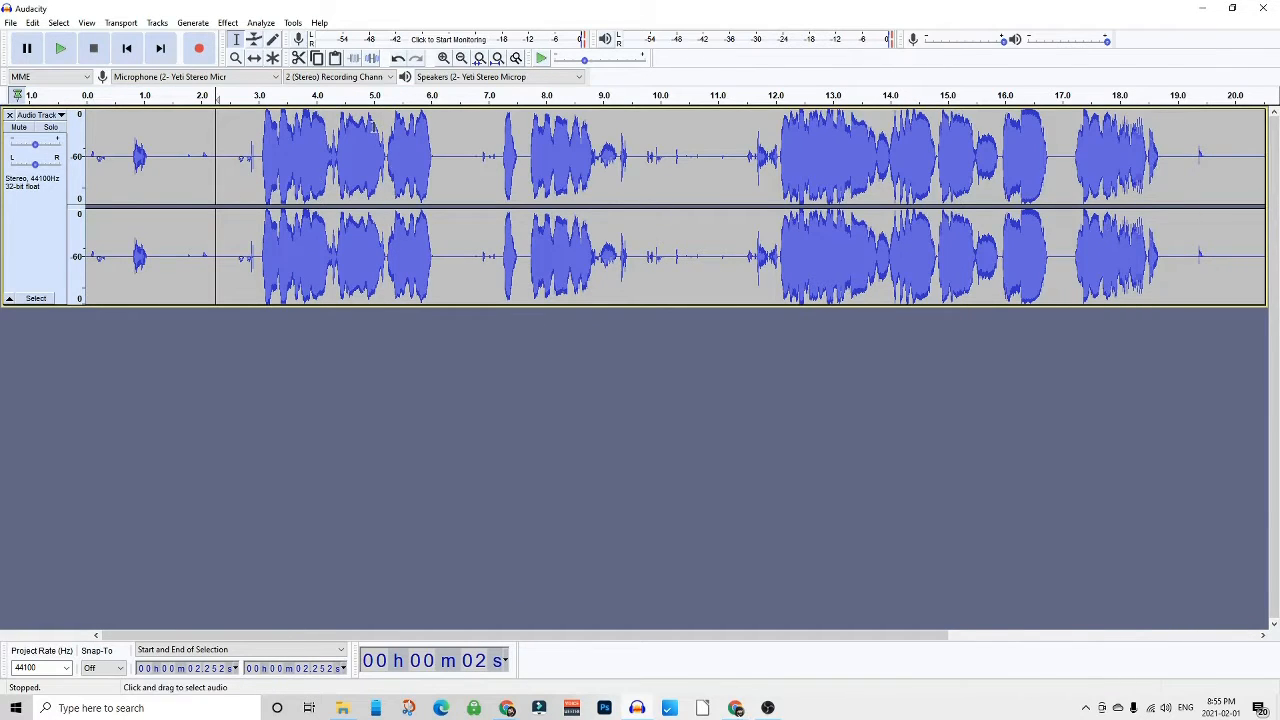
click(292, 24)
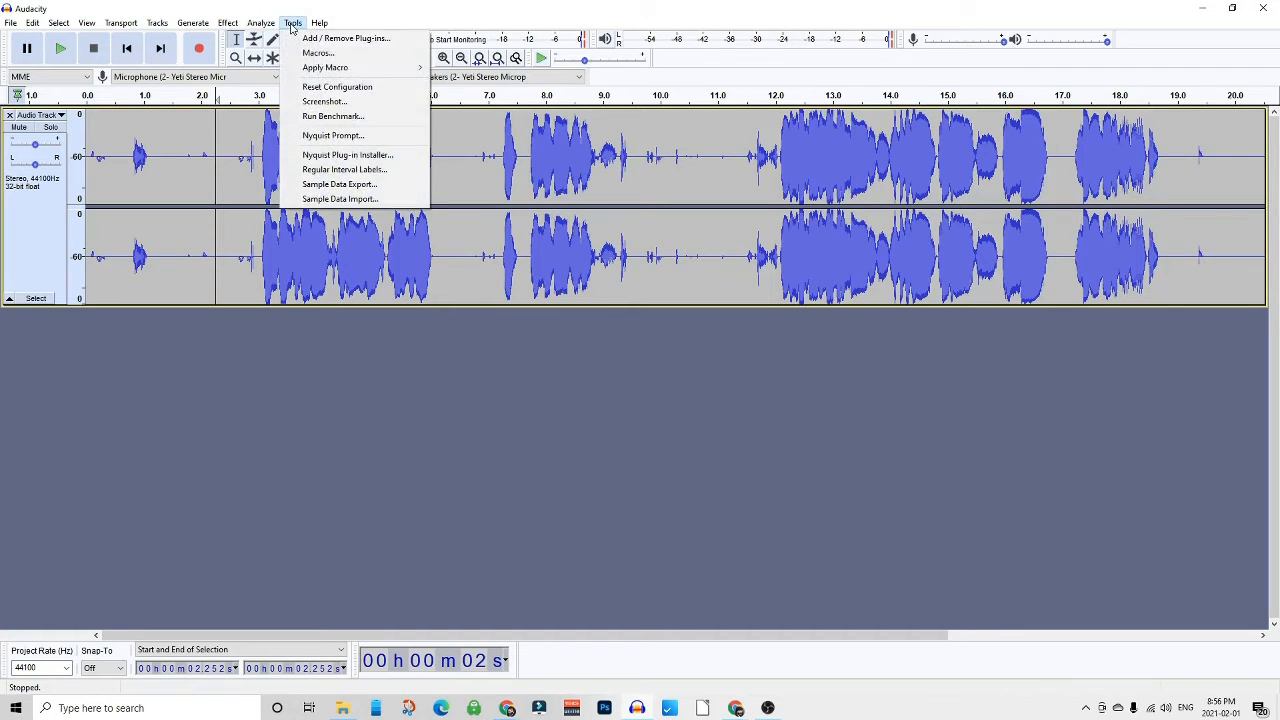
click(316, 54)
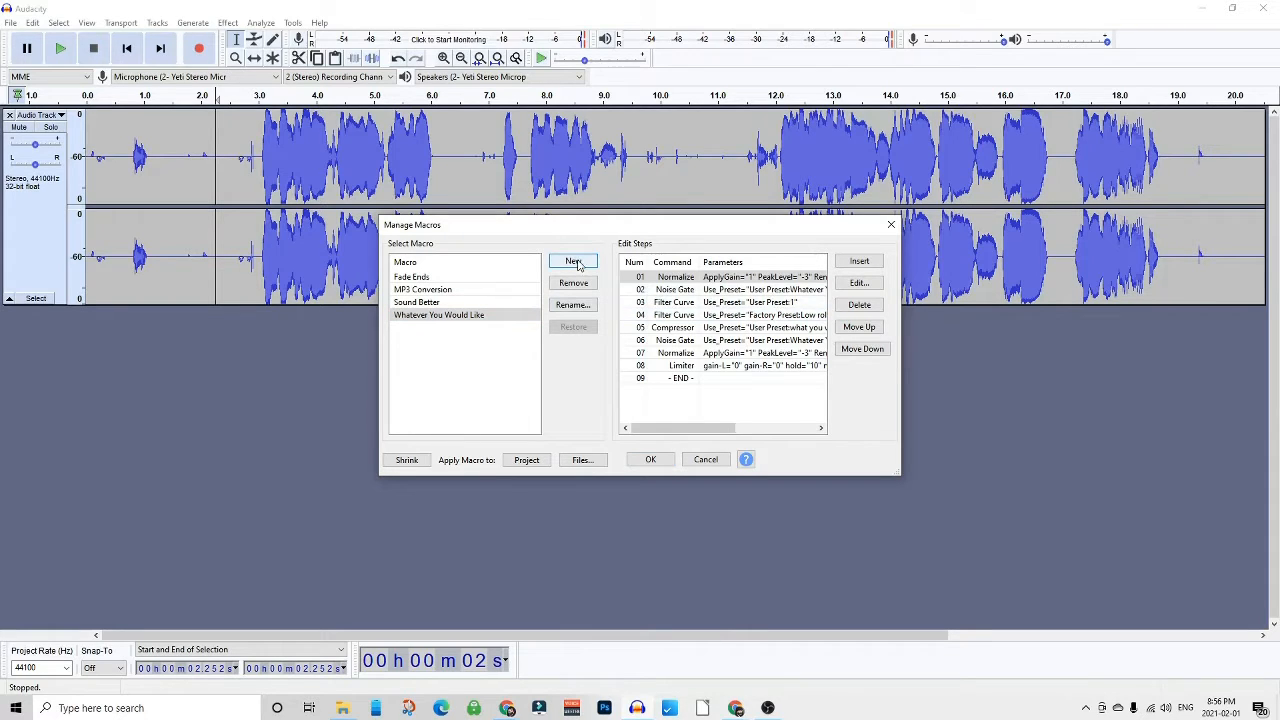
click(574, 262)
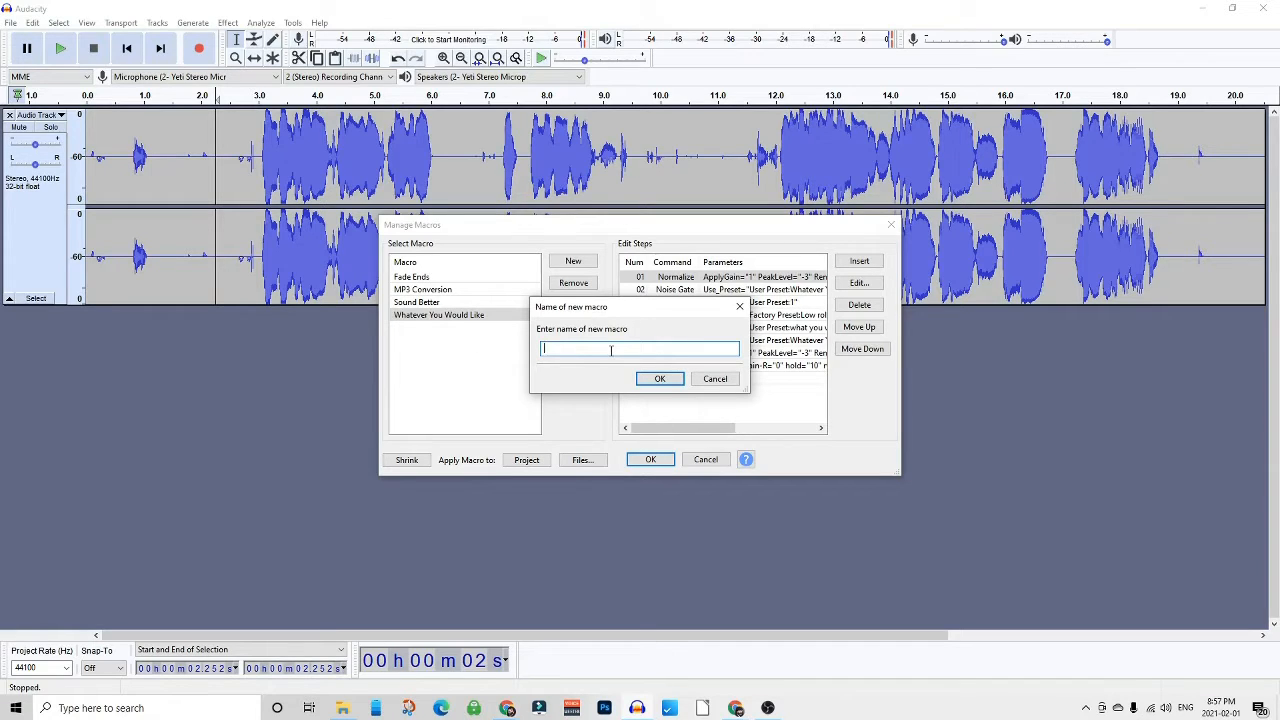
text(Macro Tutorial)
key(Return)
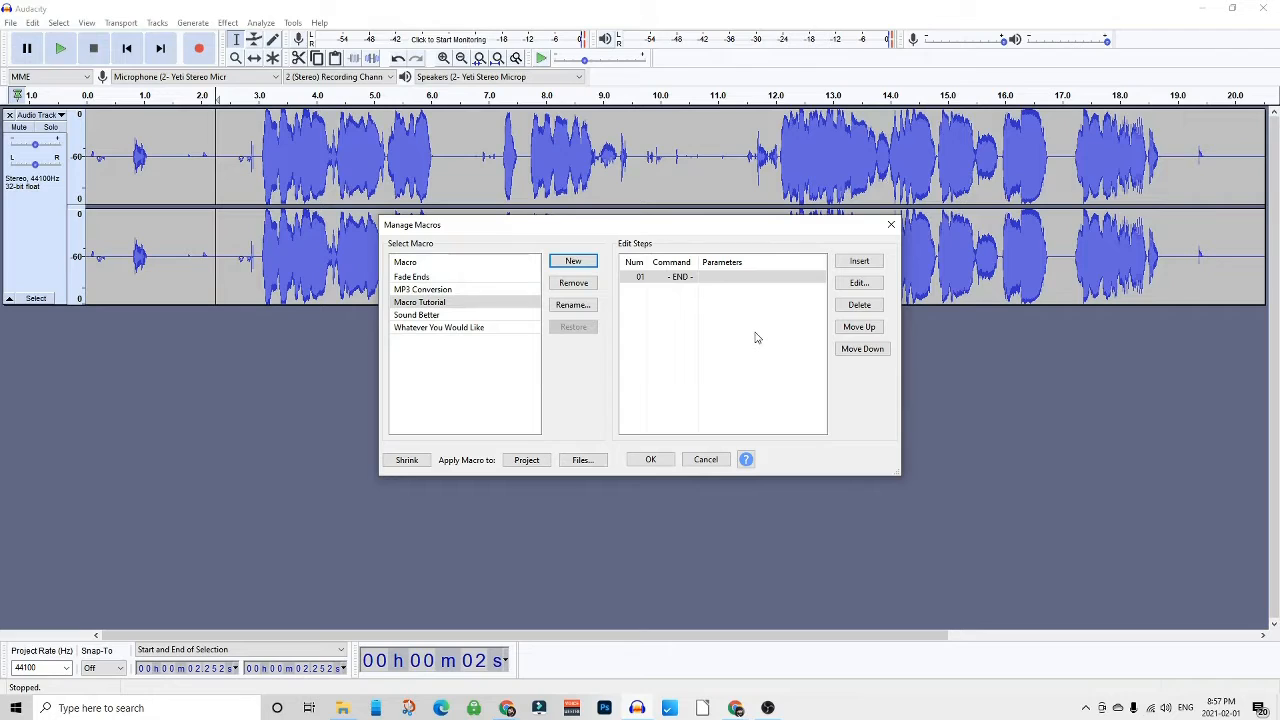
- Switch to the browser and open the Nyquist plug-ins download page from the Audacity website's plug-ins section
click(724, 277)
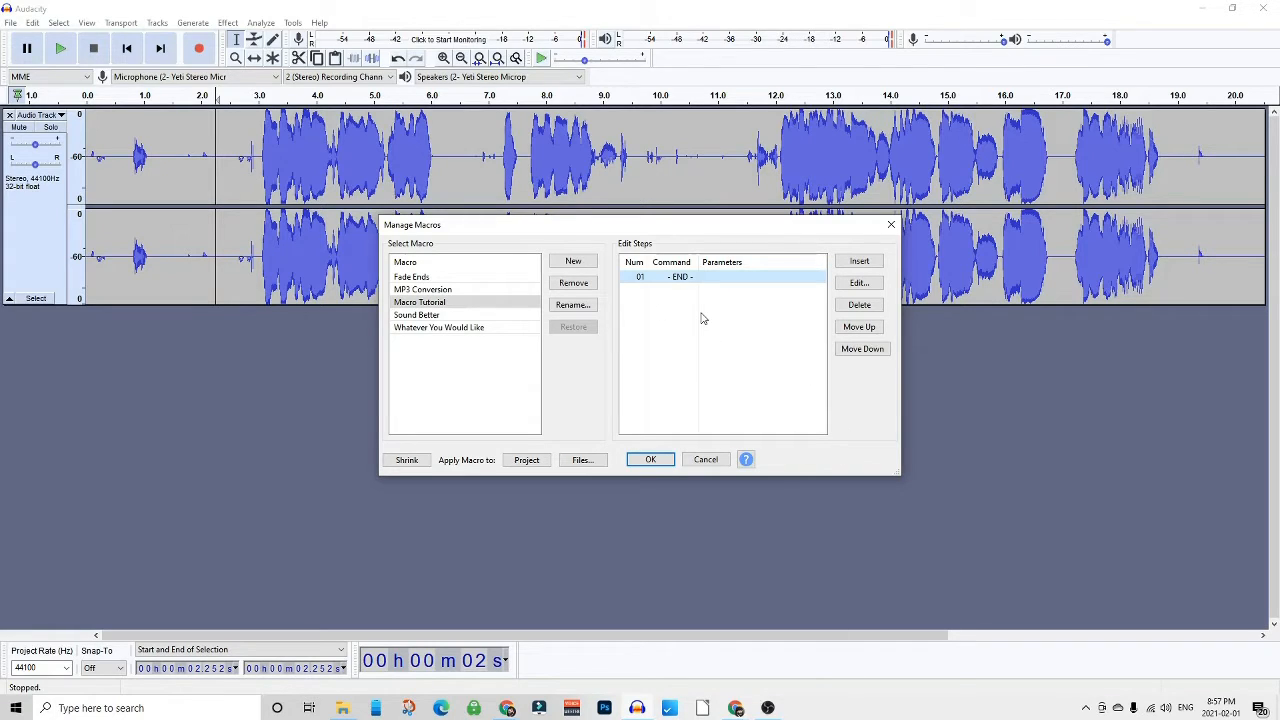
mouse_move(509, 709)
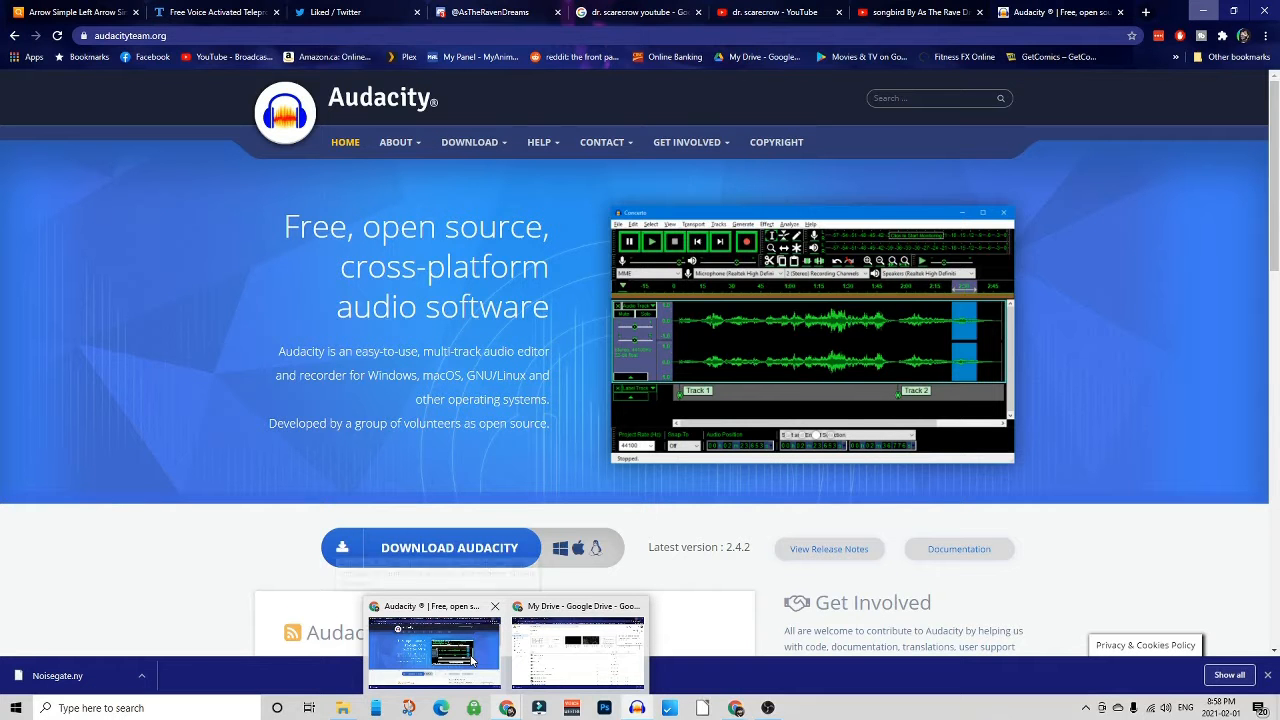
click(434, 652)
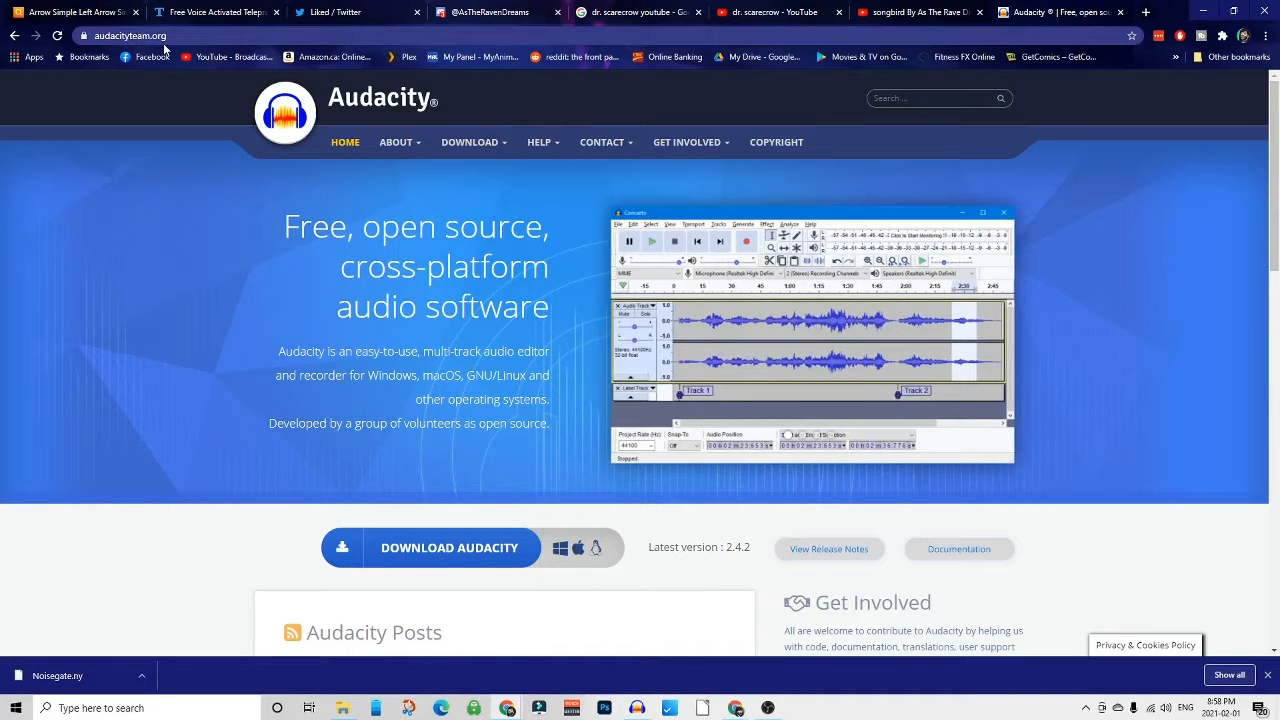
mouse_move(485, 143)
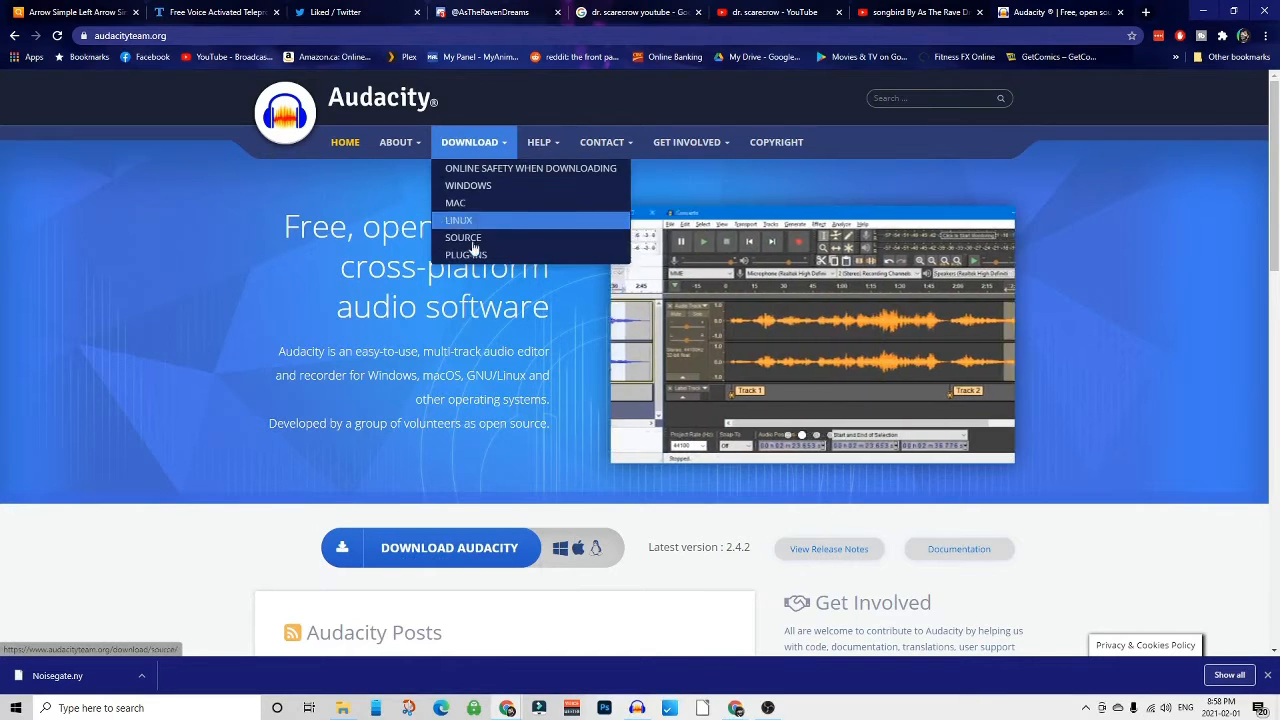
click(470, 254)
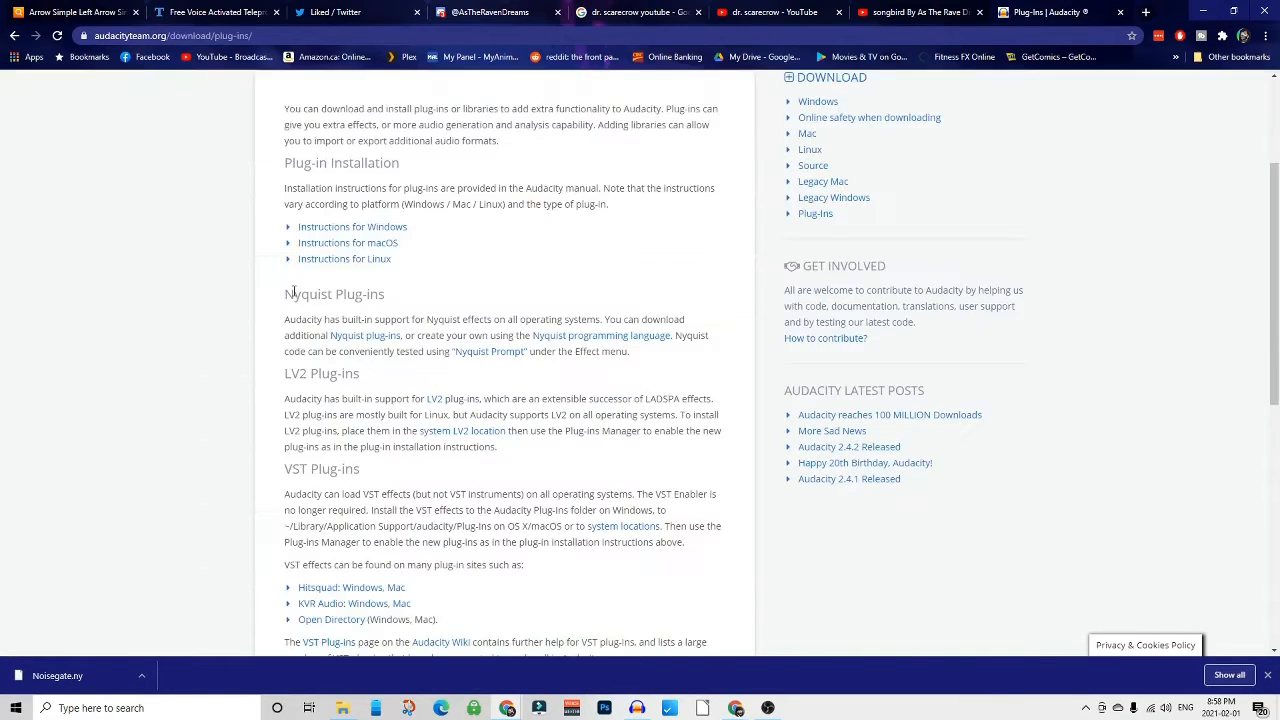
click(365, 337)
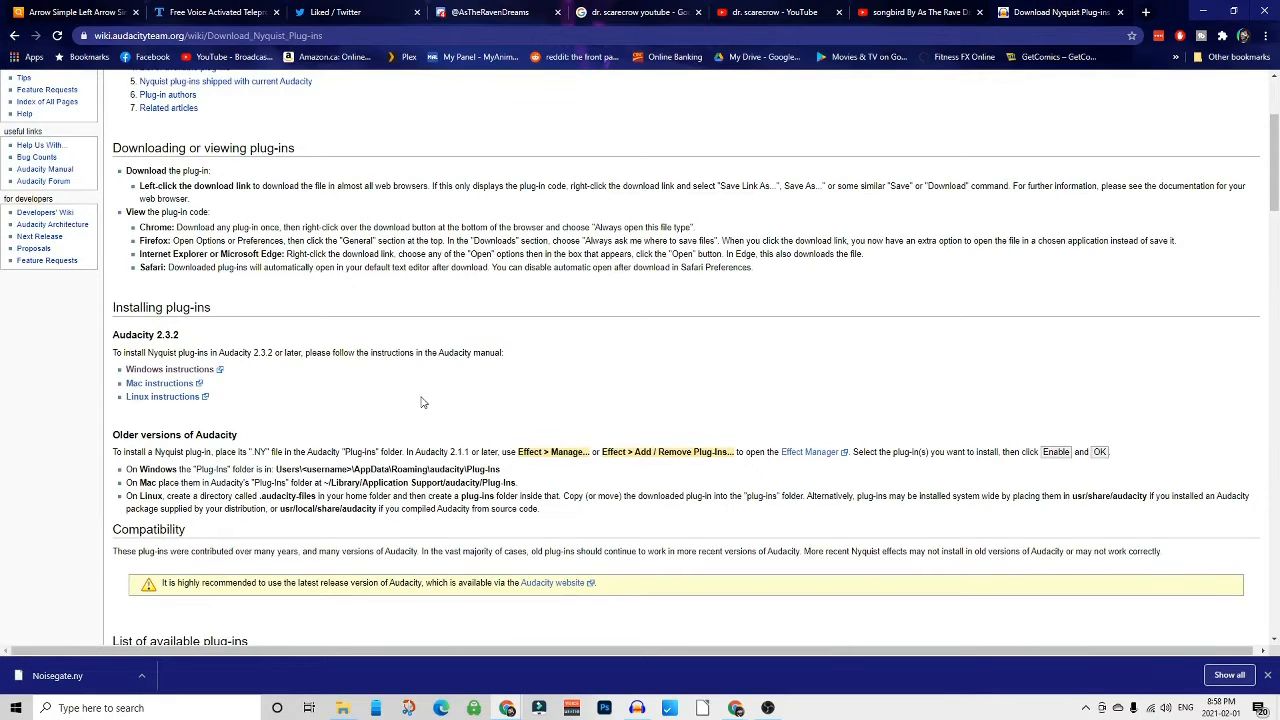
- Read the Windows instructions for installing Nyquist plug-ins, then return to the download page
scroll(421, 402, down, 1)
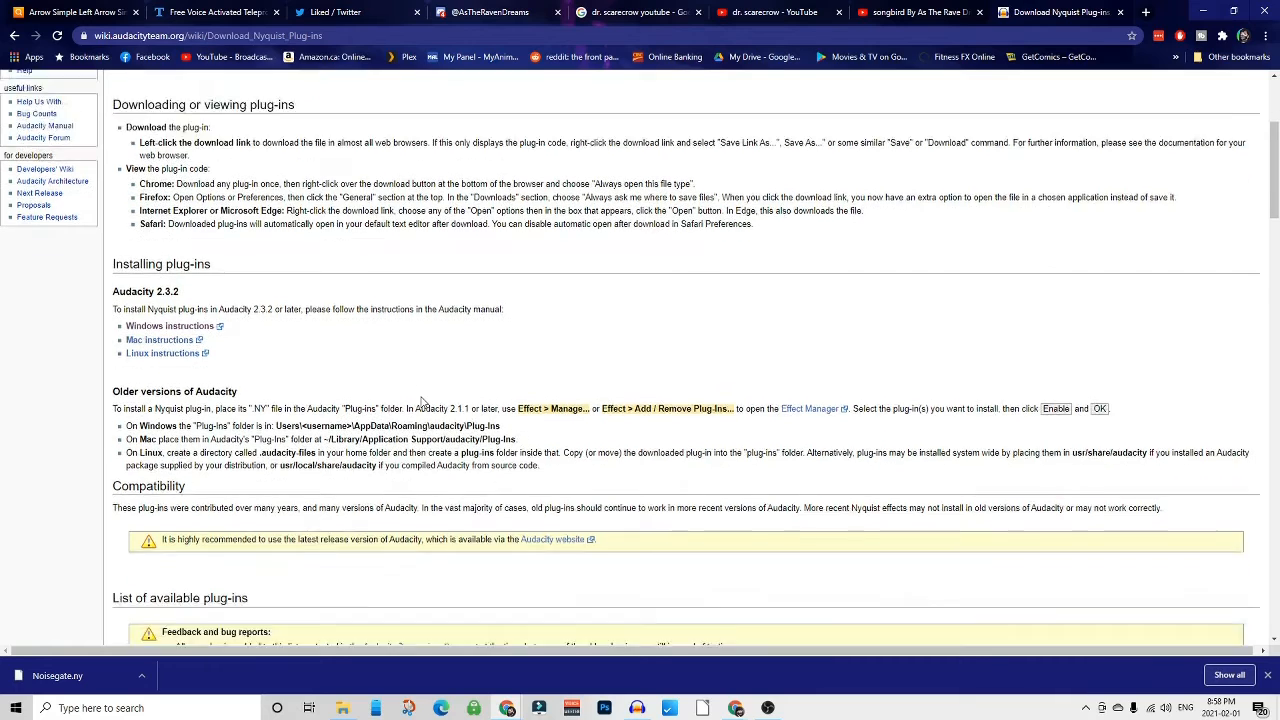
scroll(421, 402, down, 2)
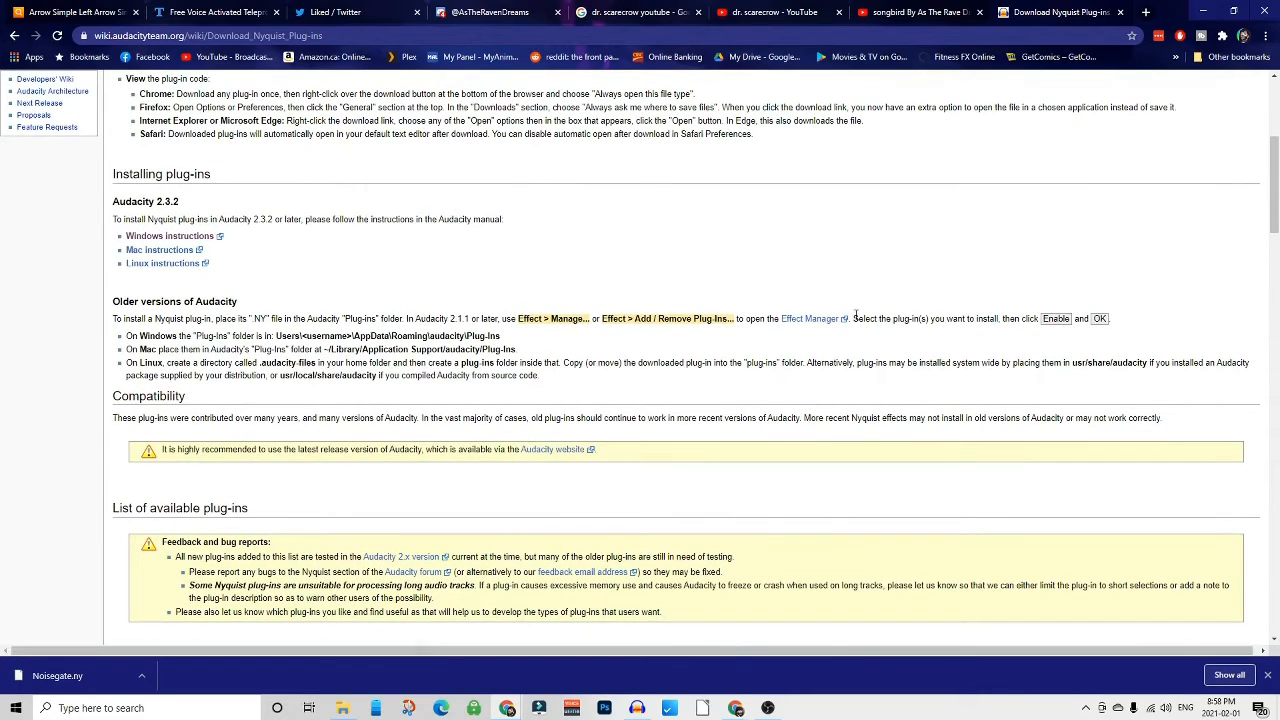
scroll(650, 315, down, 2)
scroll(645, 320, up, 4)
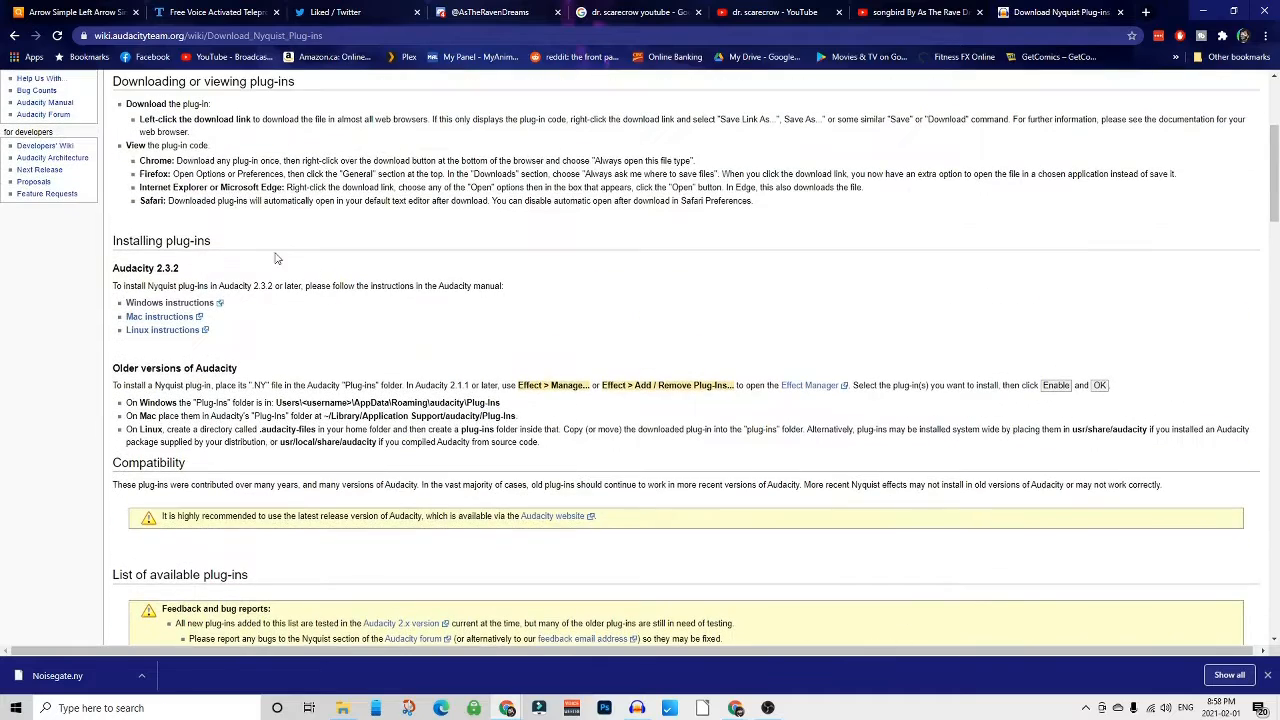
click(168, 303)
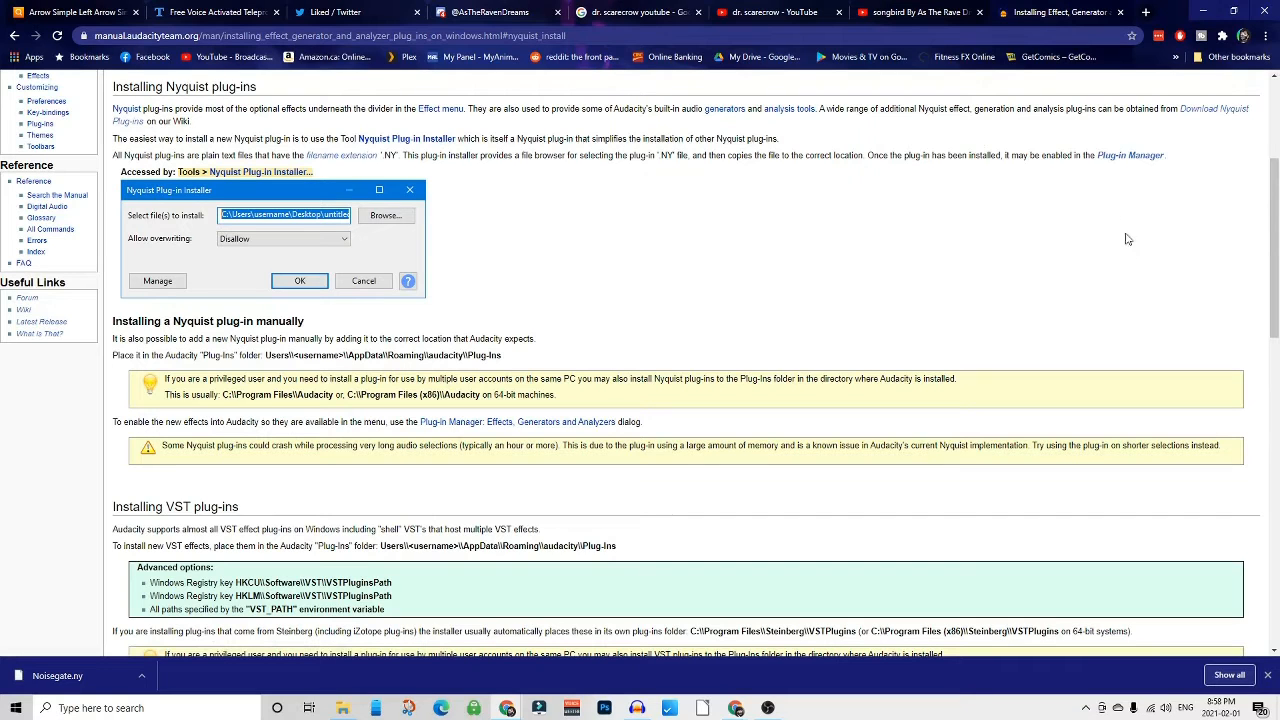
click(14, 35)
- Download the Noise Gate plug-in (noisegate.ny) from the effect plug-ins list
scroll(366, 265, down, 6)
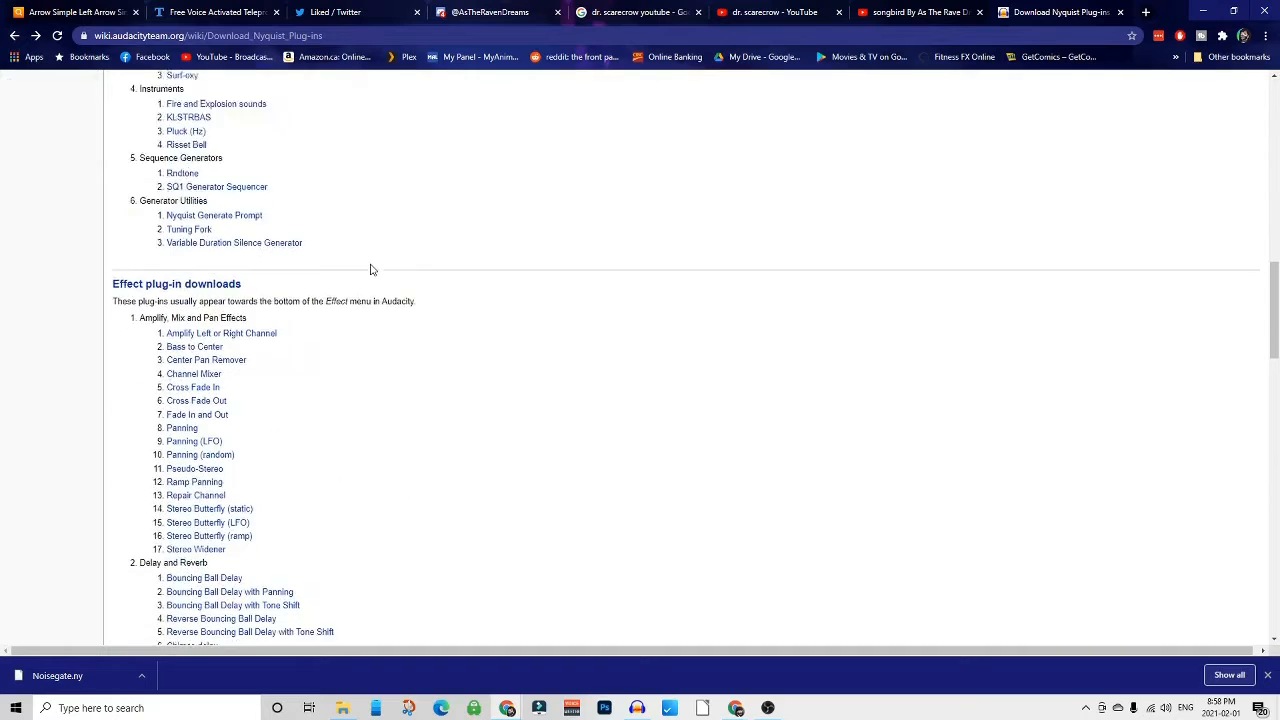
scroll(365, 270, up, 3)
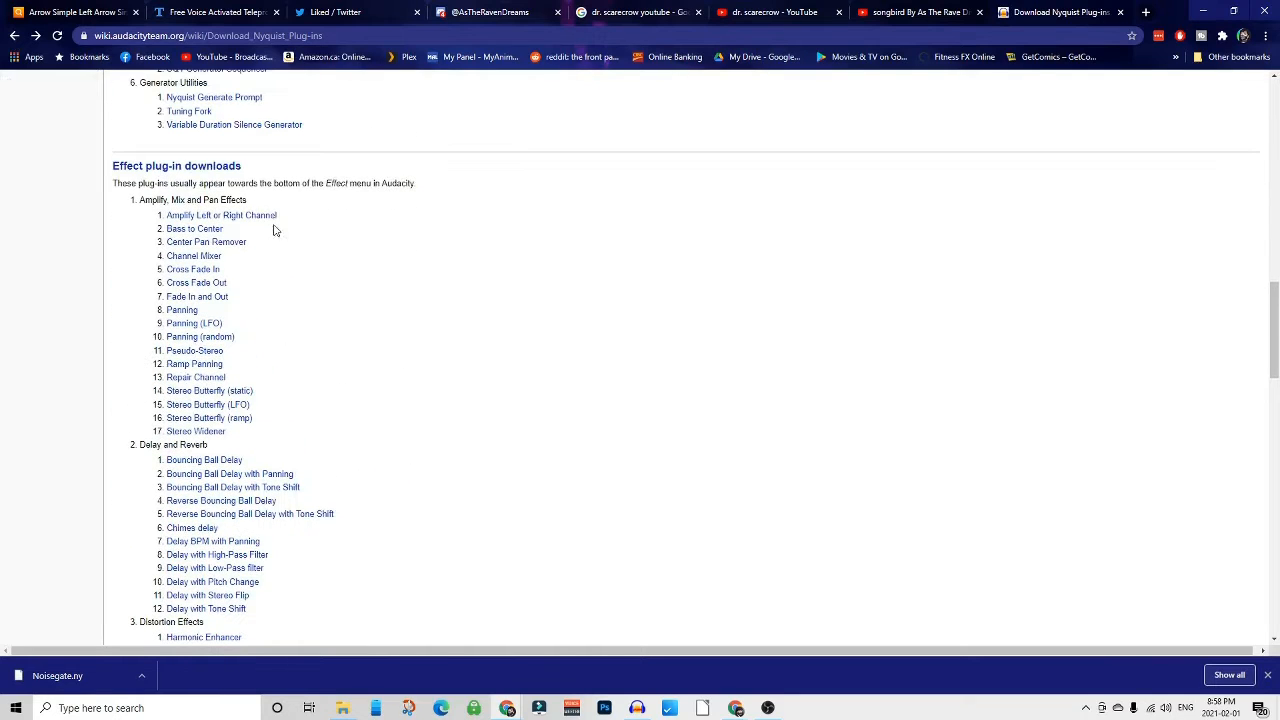
scroll(366, 343, down, 5)
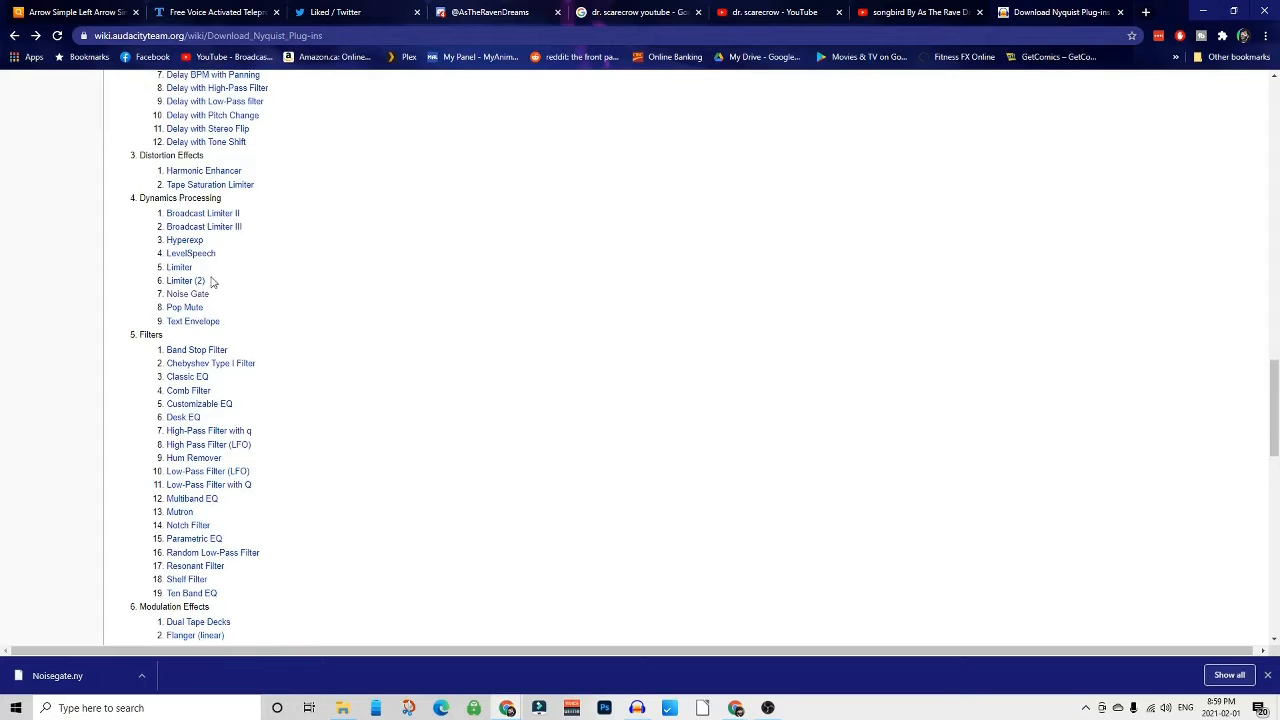
click(188, 295)
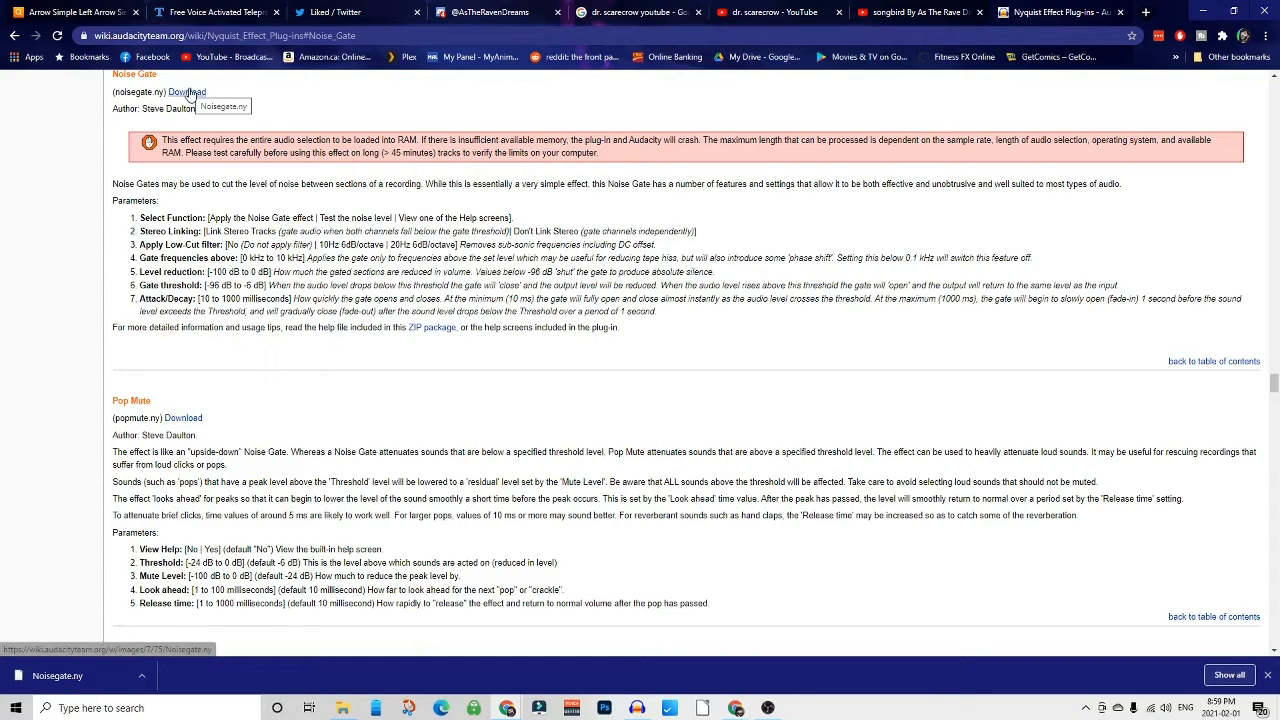
click(187, 92)
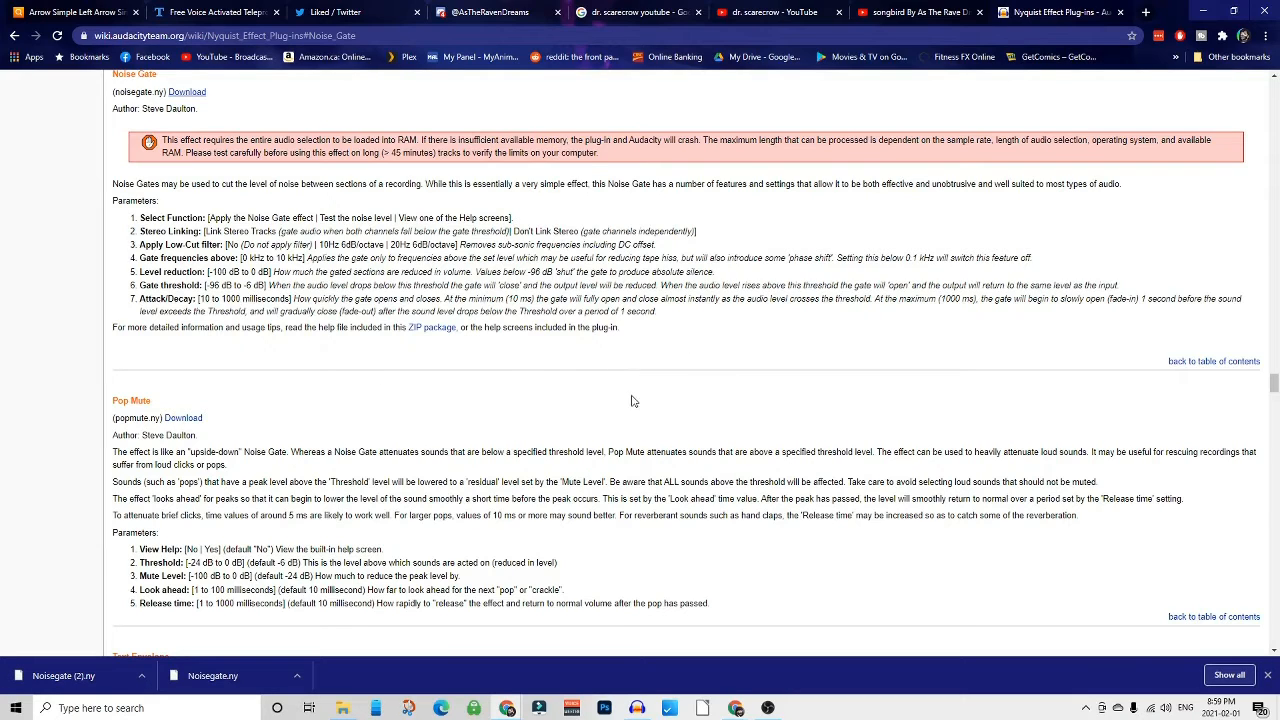
- Switch back to Audacity and insert a Noise Gate command as the first step of the macro
click(776, 708)
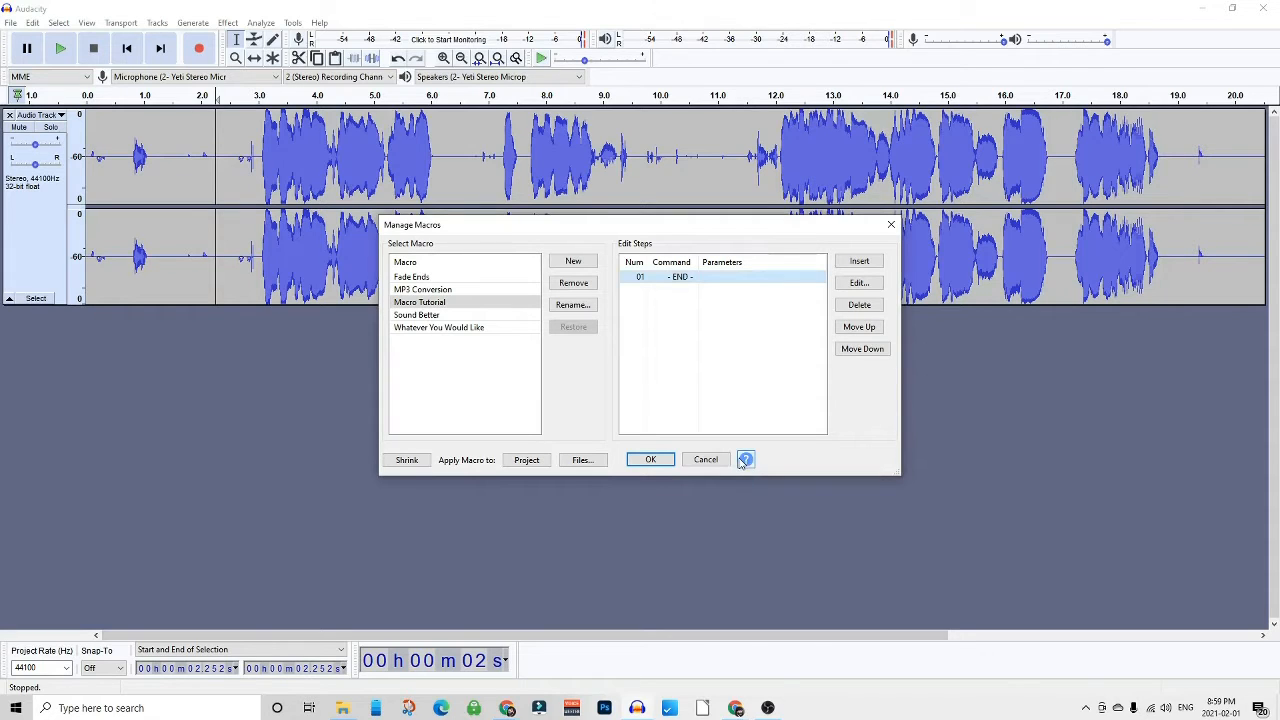
click(859, 261)
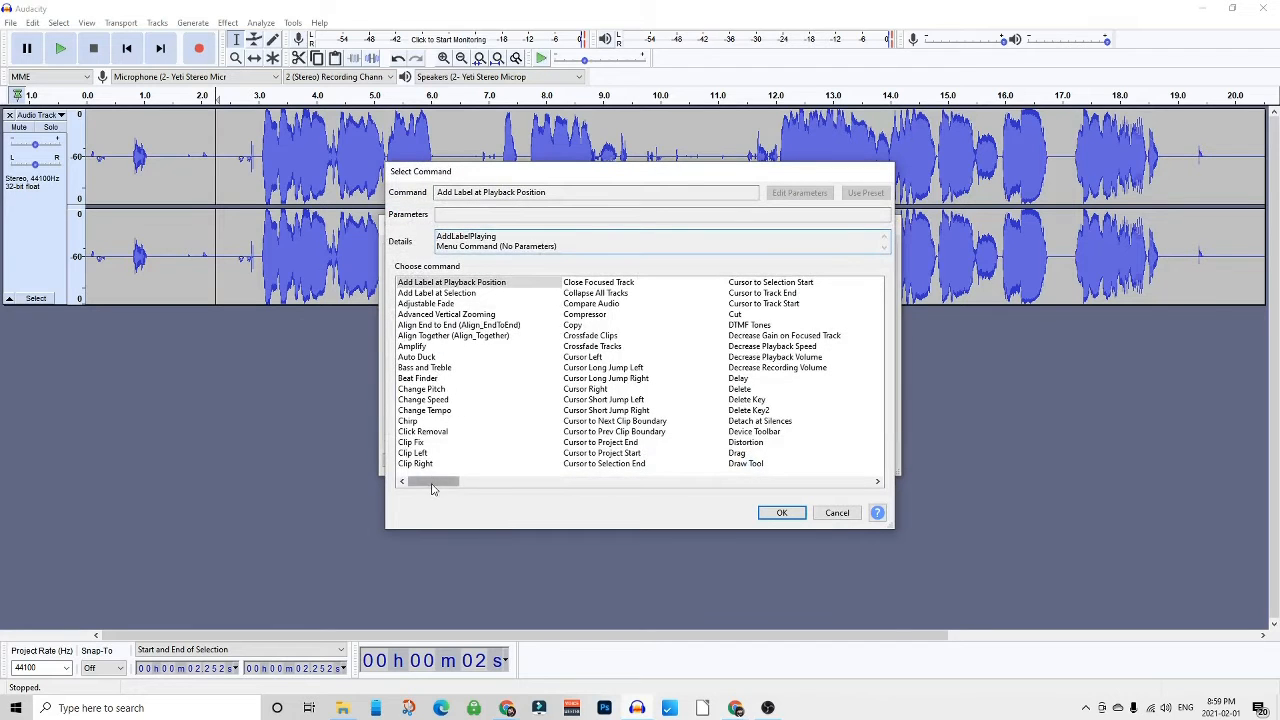
drag(438, 481, 592, 474)
click(582, 464)
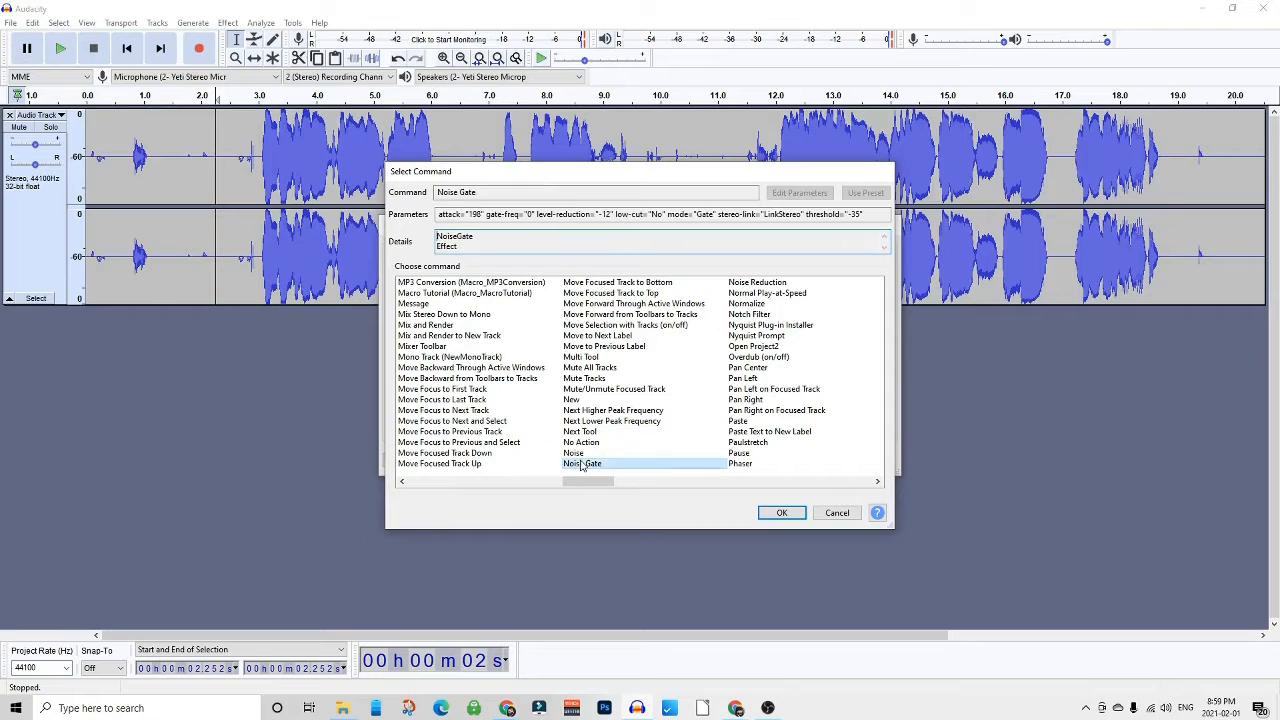
click(778, 513)
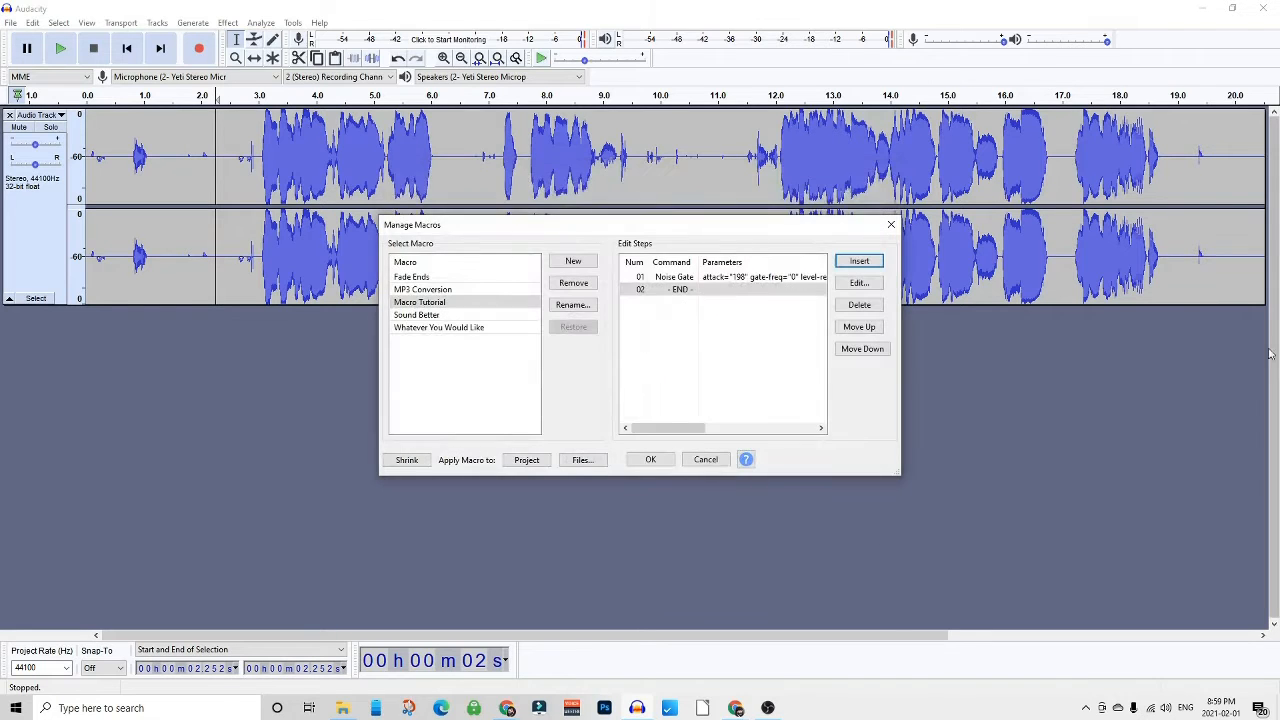
- Open the Noise Gate step's parameters, check the Gate function settings, and confirm the dialog
double_click(749, 278)
click(749, 276)
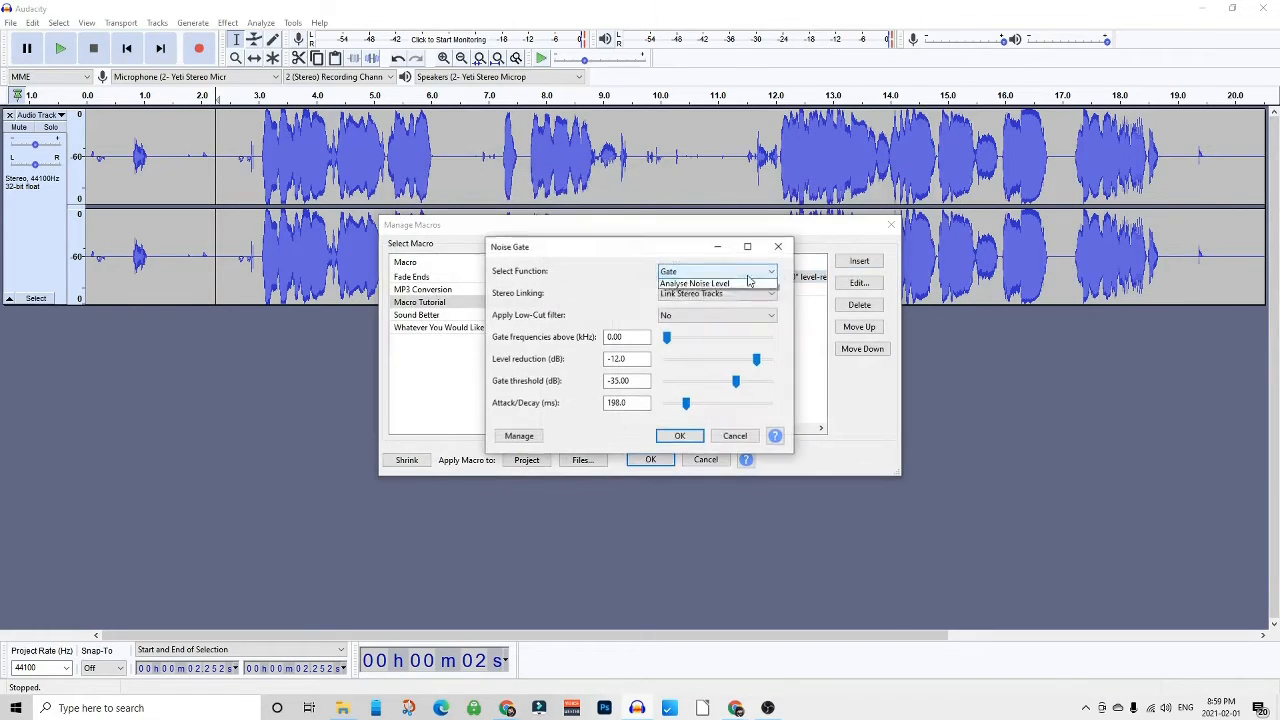
click(684, 251)
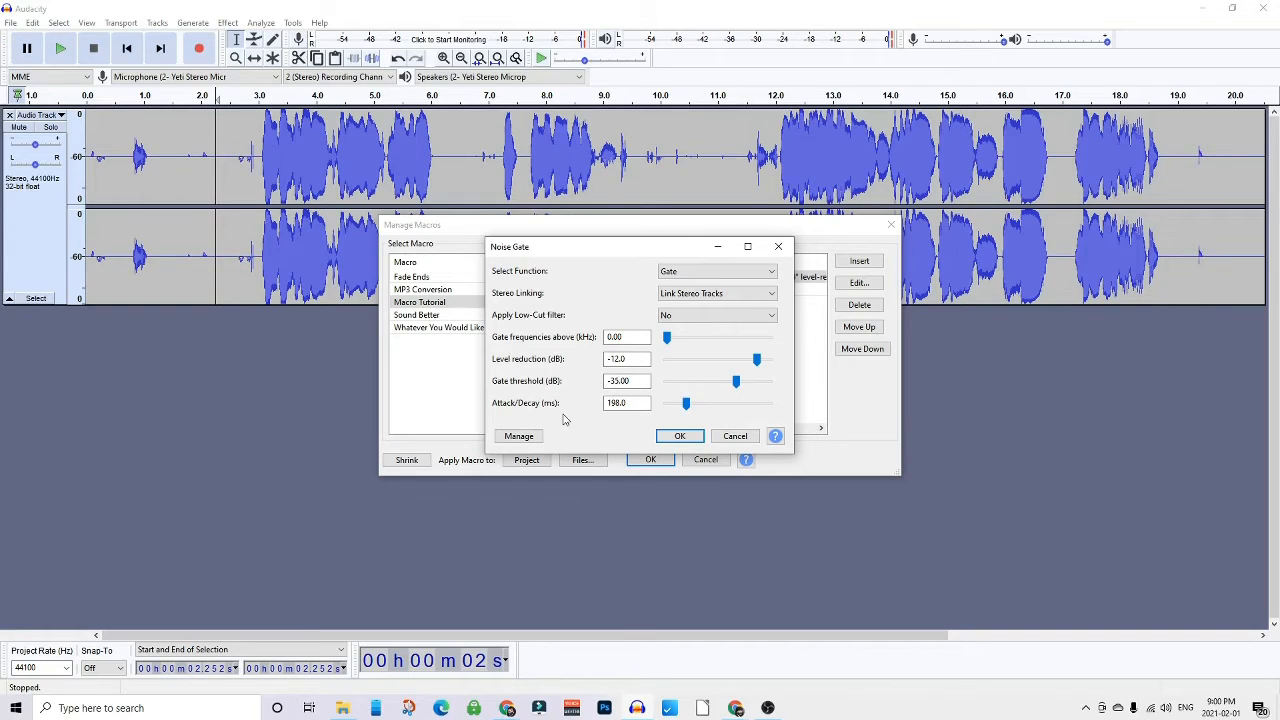
click(665, 440)
click(680, 436)
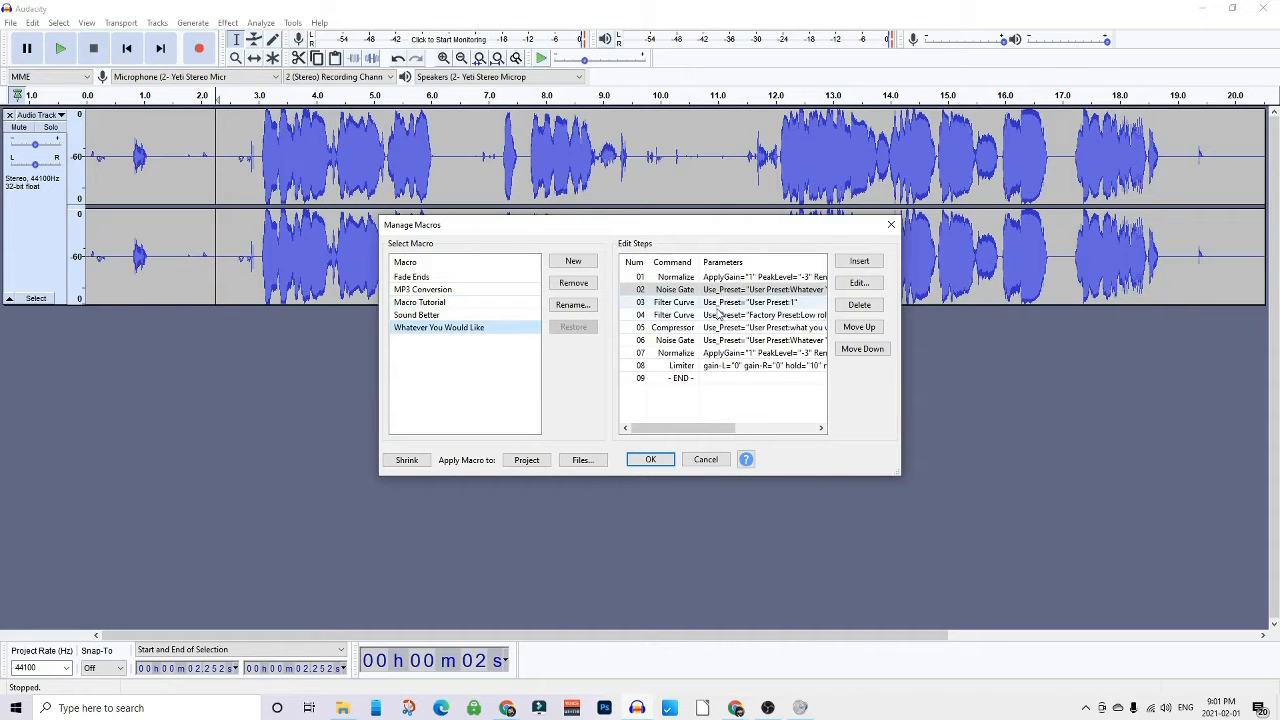
- Select the Macro Tutorial macro and insert a Filter Curve step after the Noise Gate step
click(444, 304)
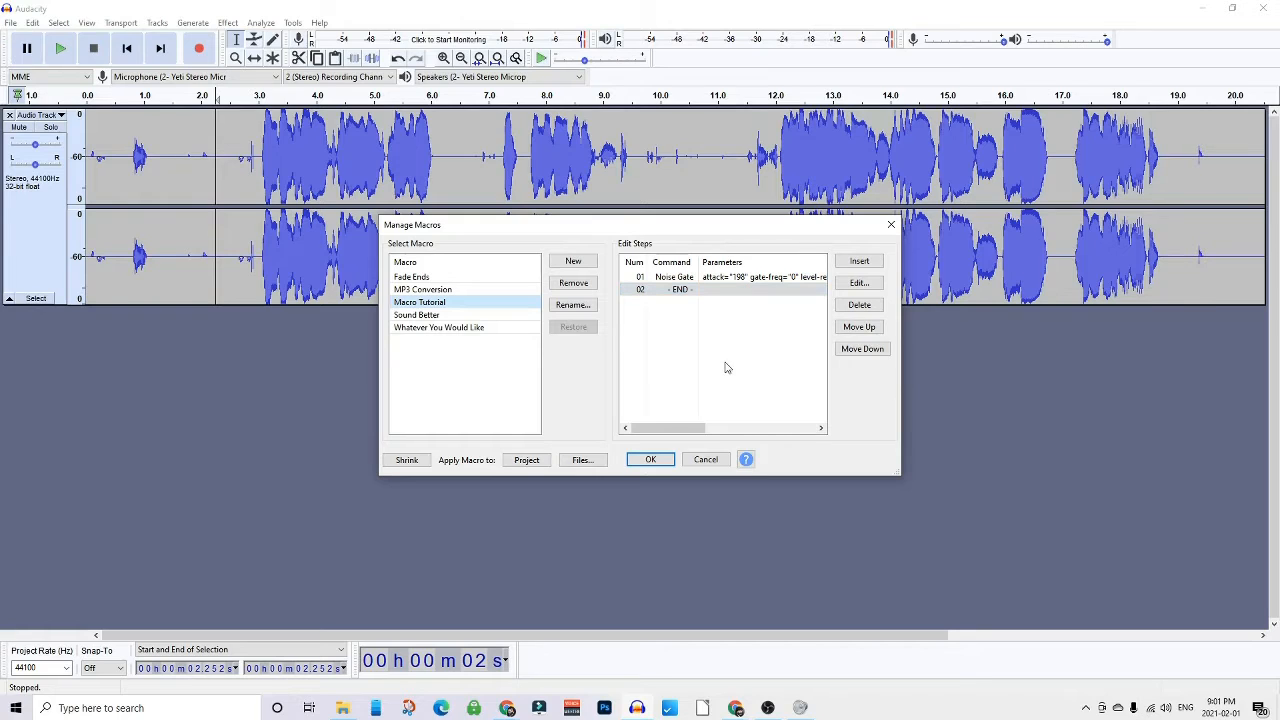
click(690, 291)
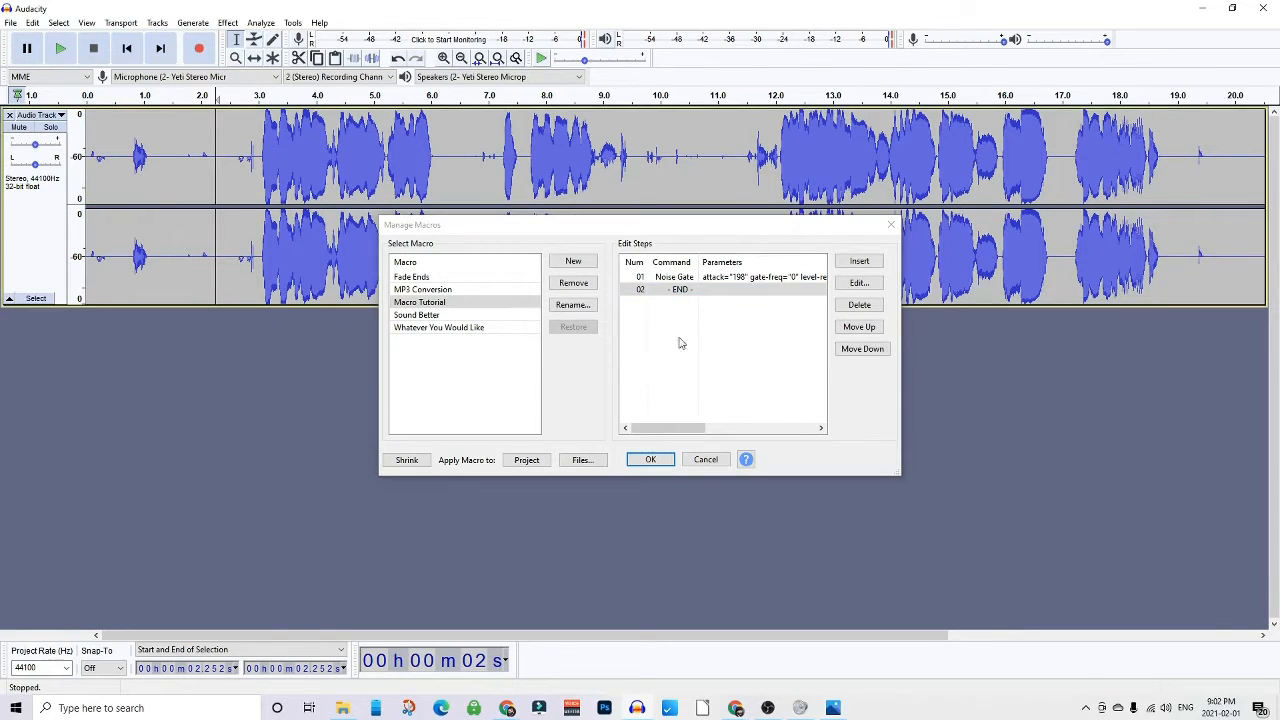
click(859, 261)
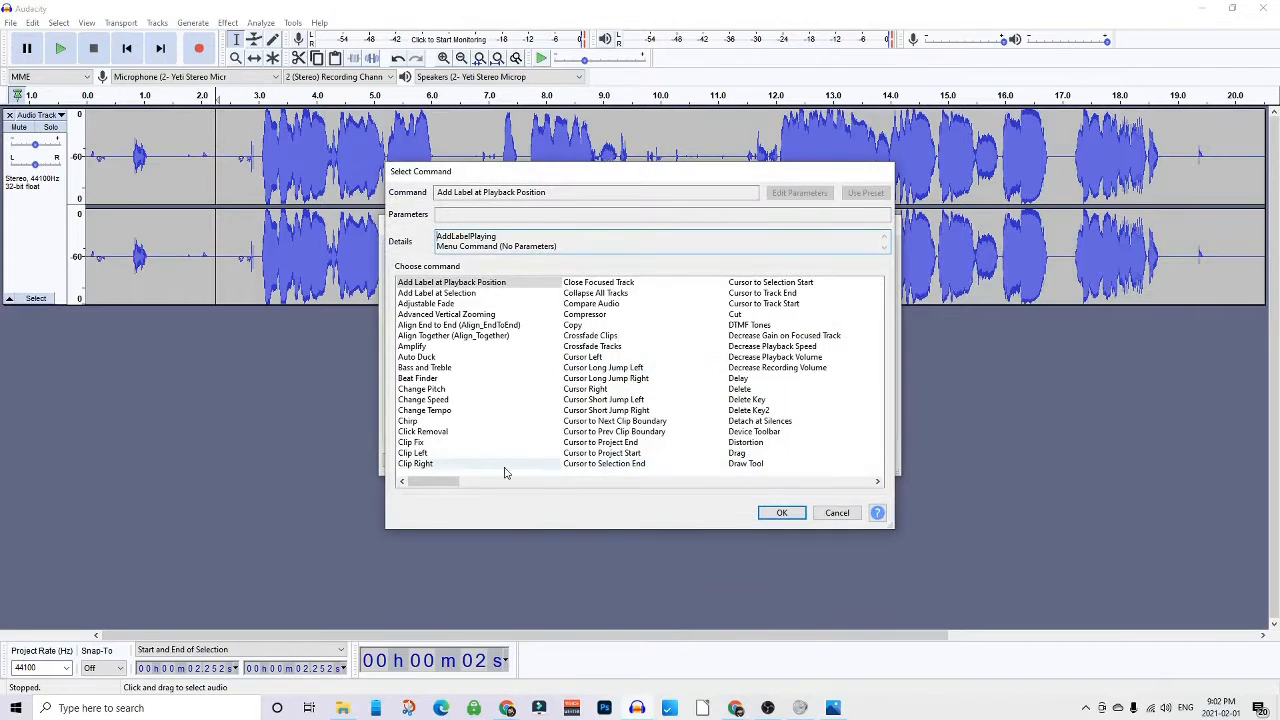
drag(437, 484, 515, 484)
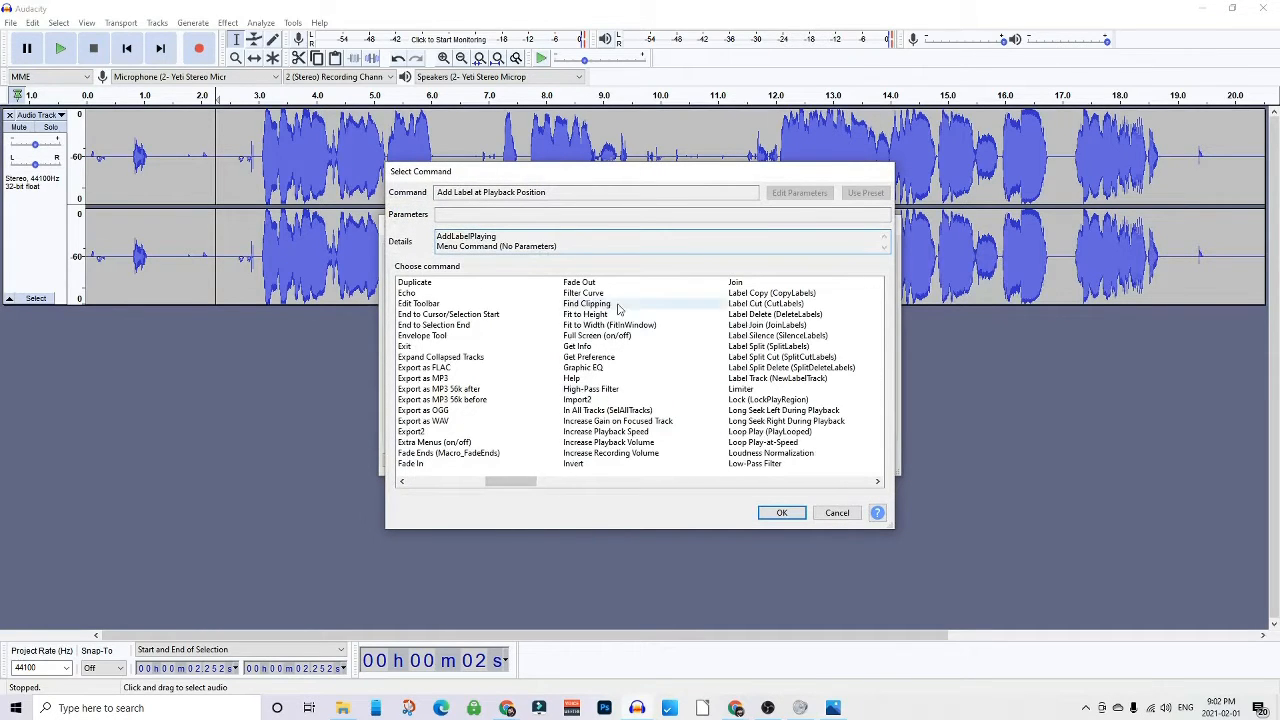
click(588, 293)
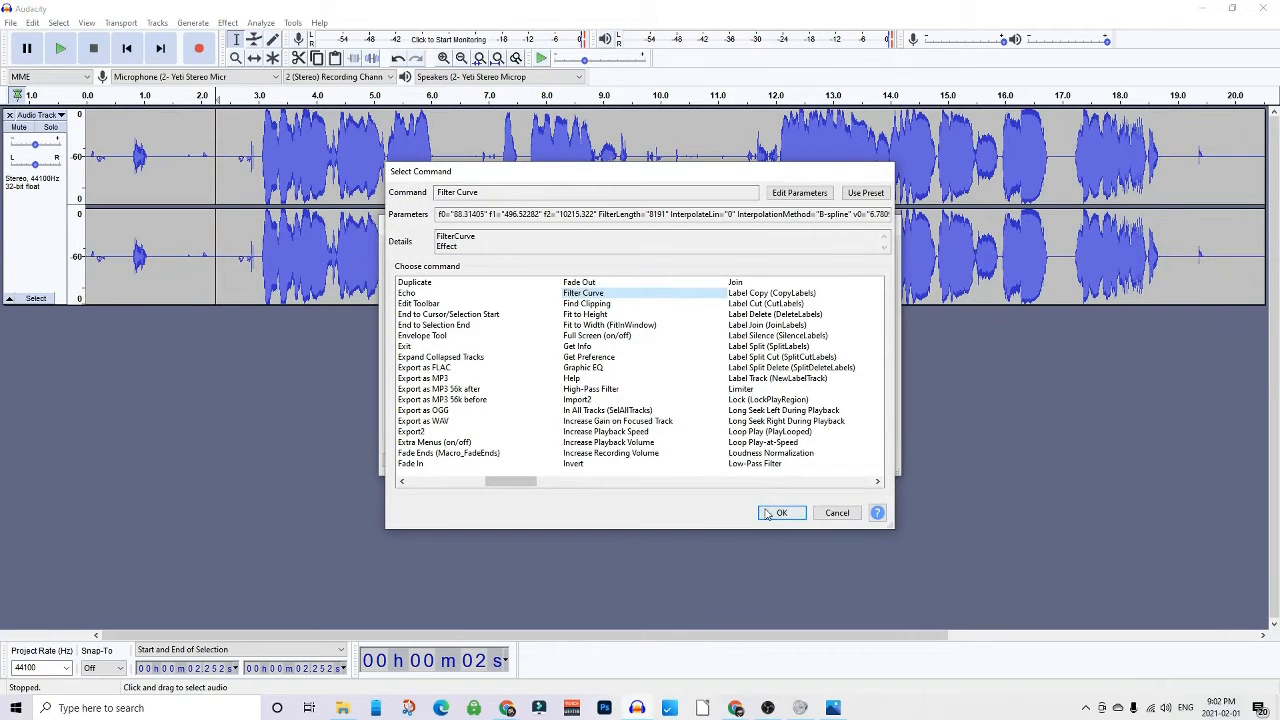
click(780, 512)
- Open the Filter Curve step, flatten the curve, and raise the low-frequency point near 100 Hz to about 6 dB
double_click(718, 293)
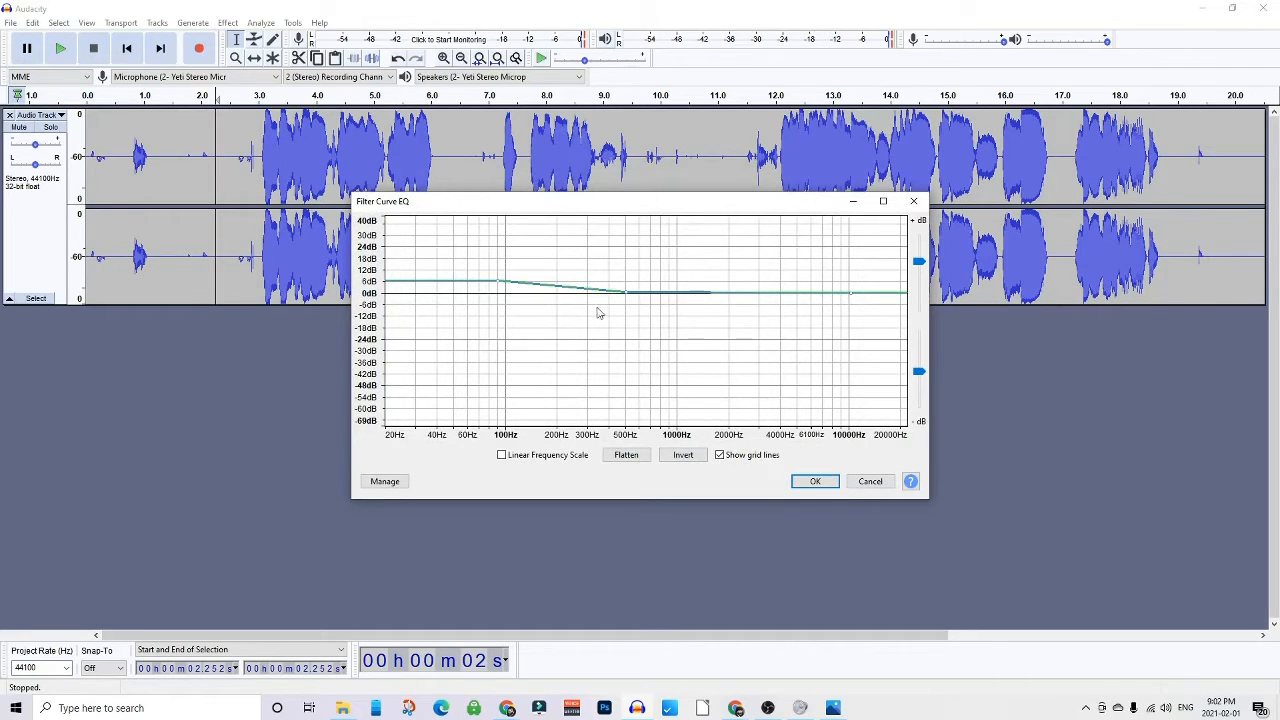
click(627, 456)
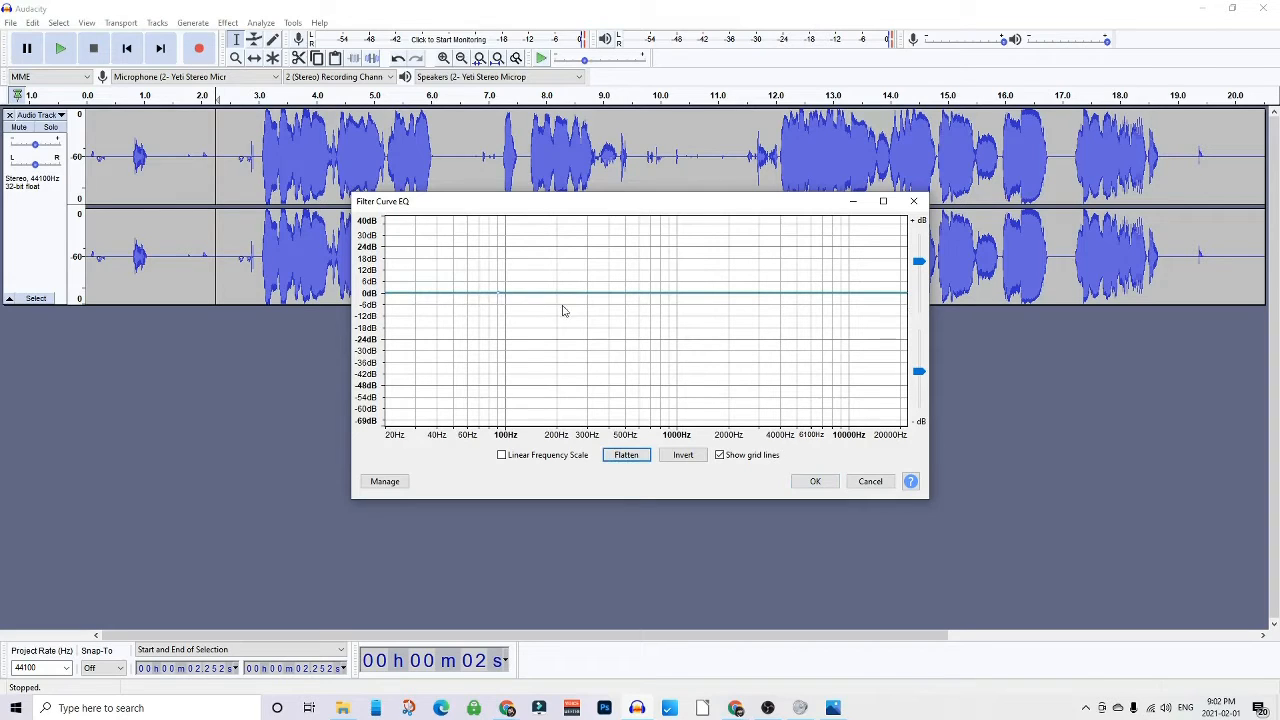
click(627, 298)
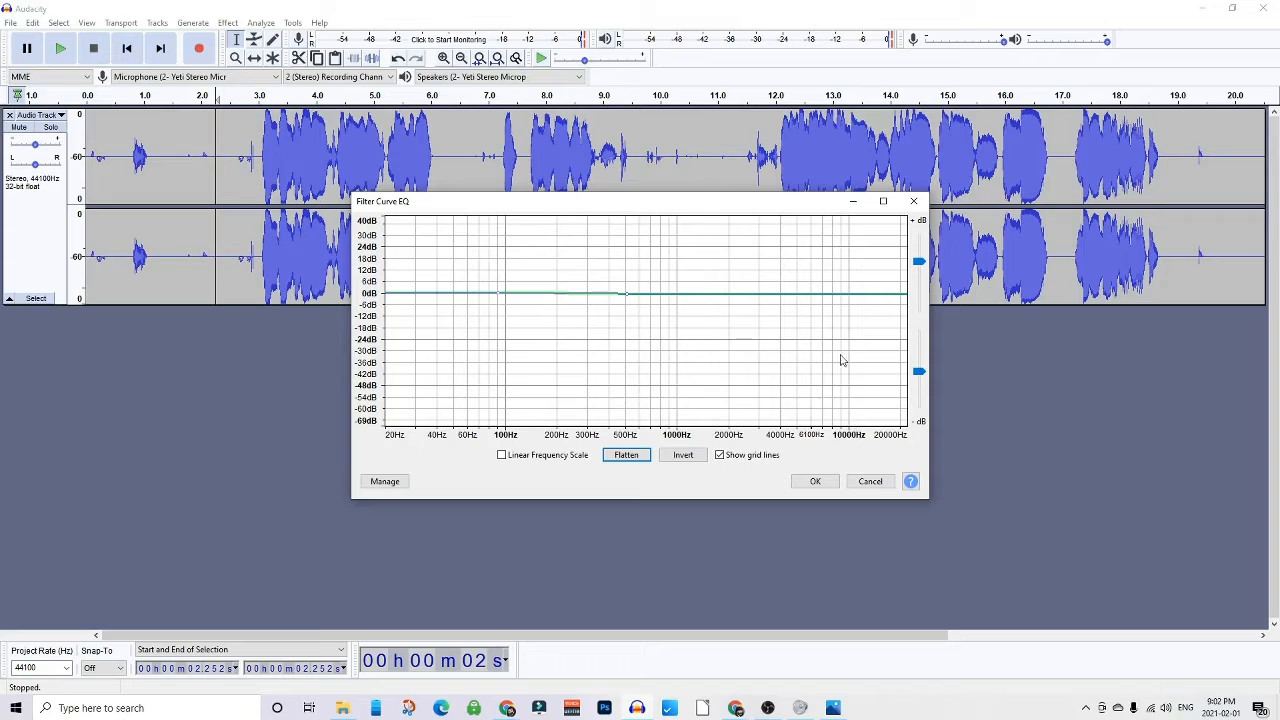
click(851, 295)
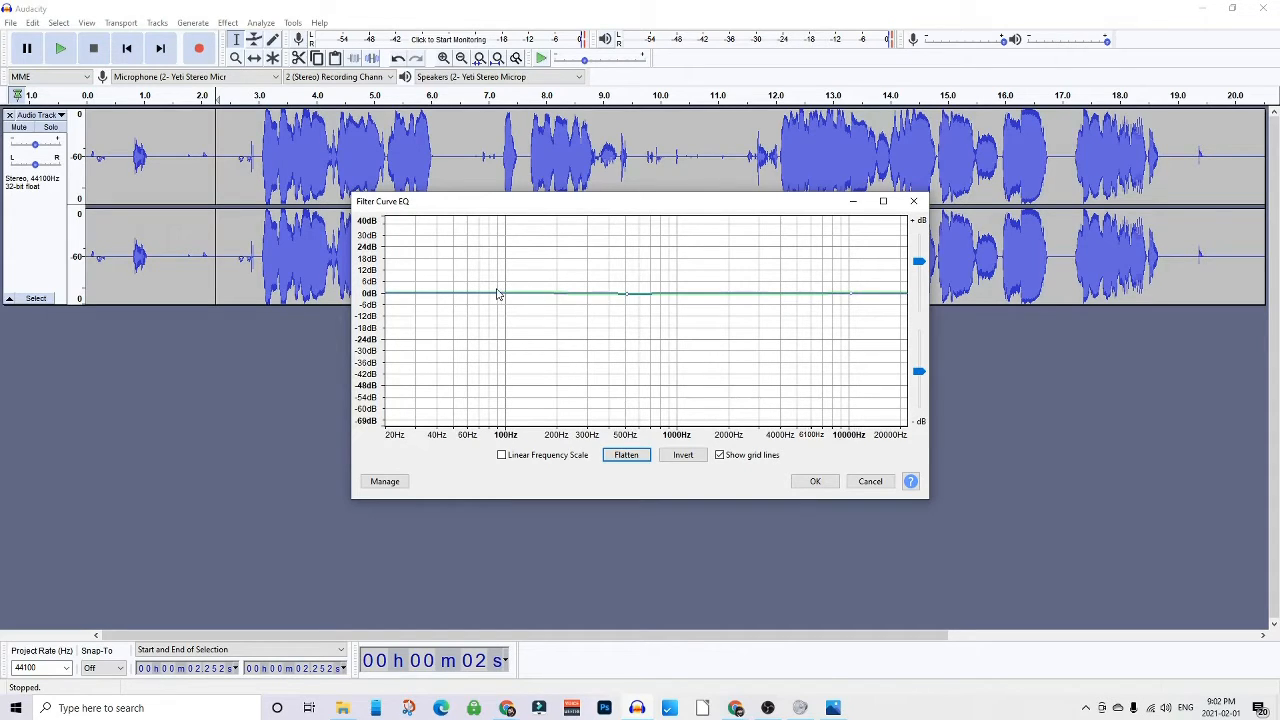
drag(498, 297, 498, 286)
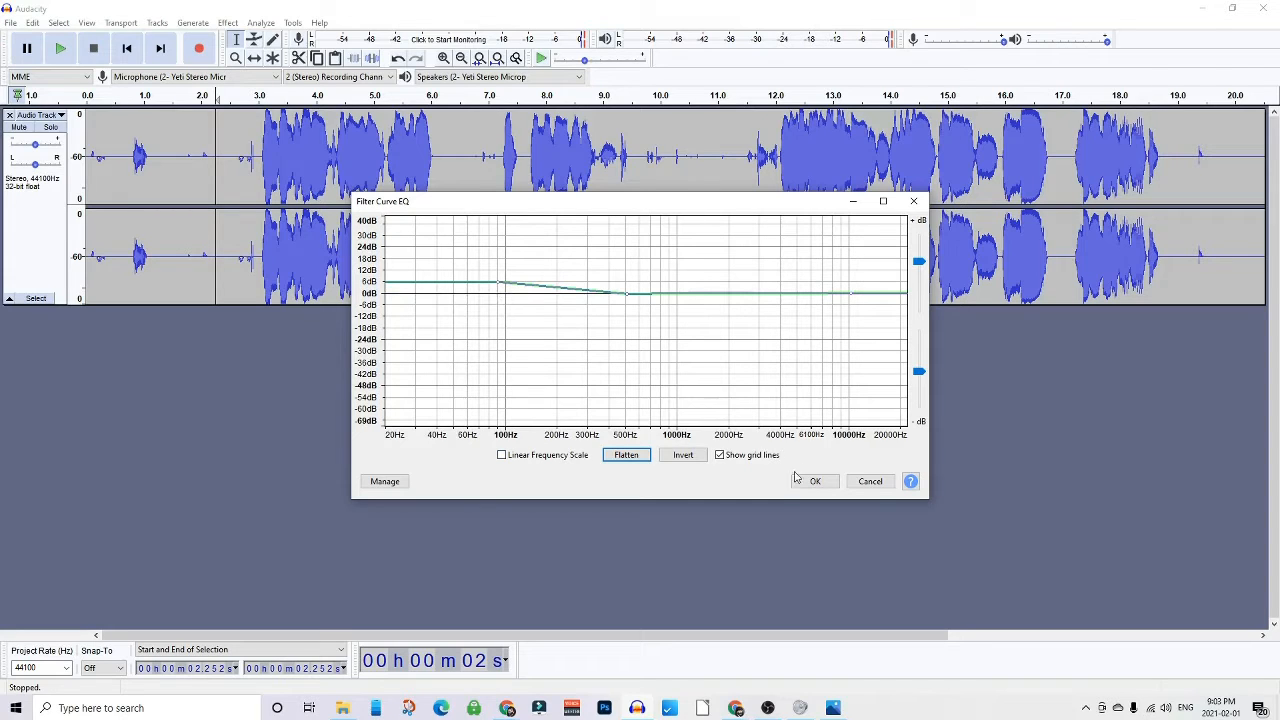
- Save the curve as a user preset named D and apply it to the Filter Curve step
click(396, 484)
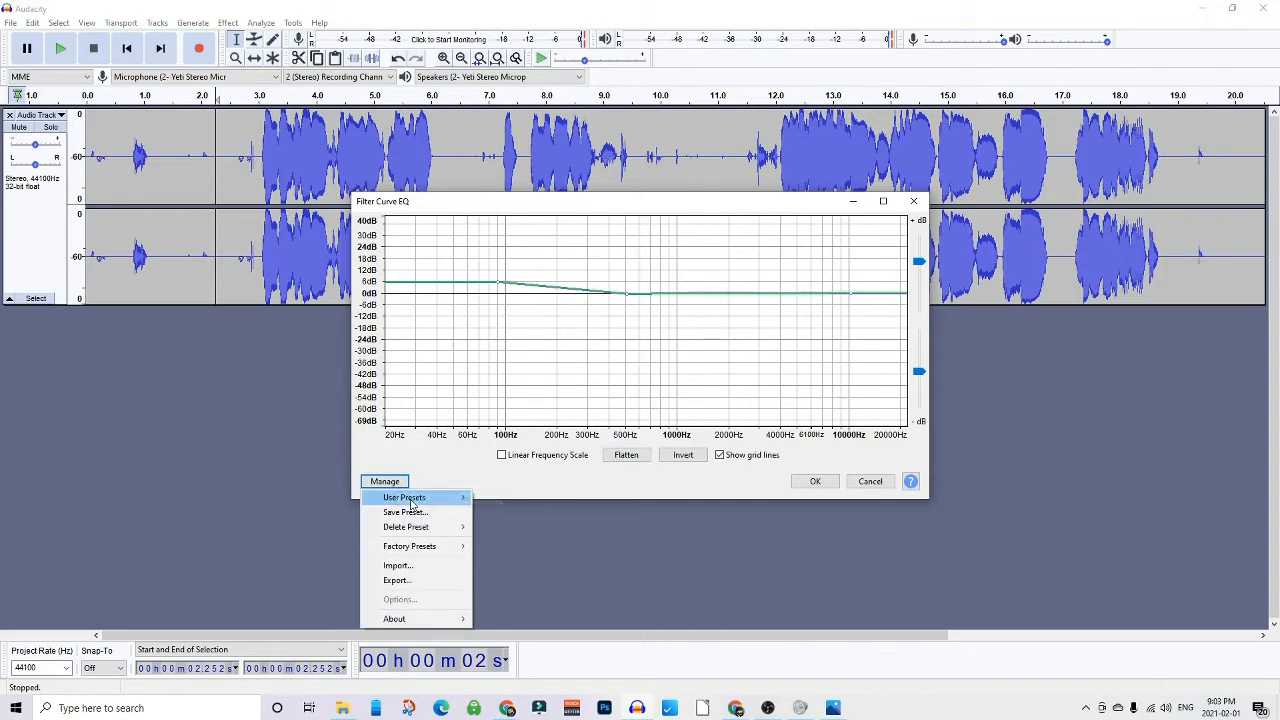
click(405, 512)
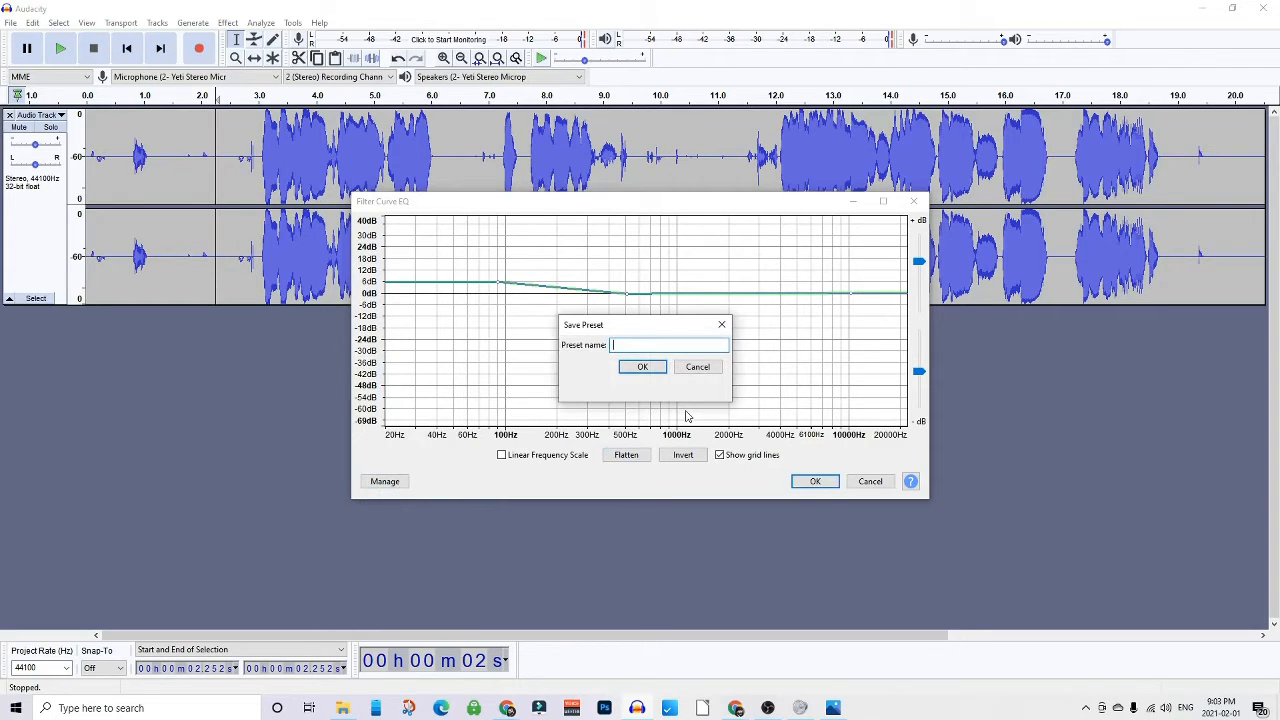
text(Doohicky)
click(642, 366)
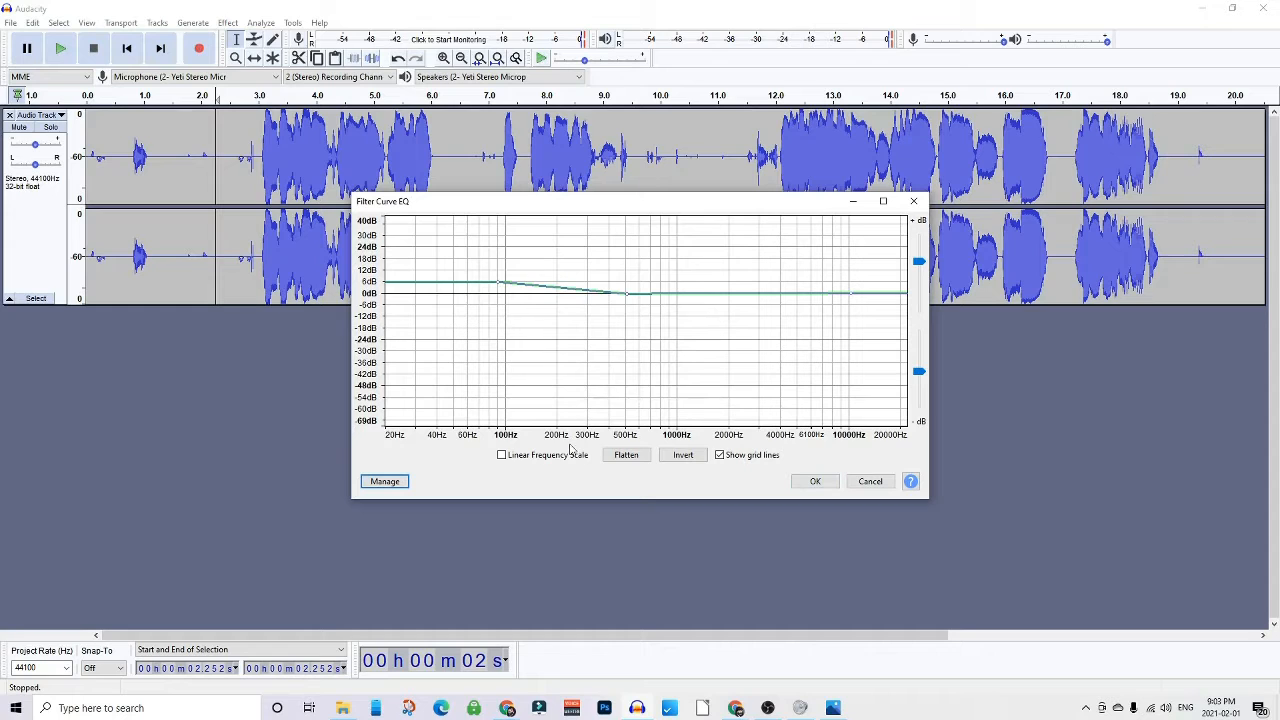
click(816, 481)
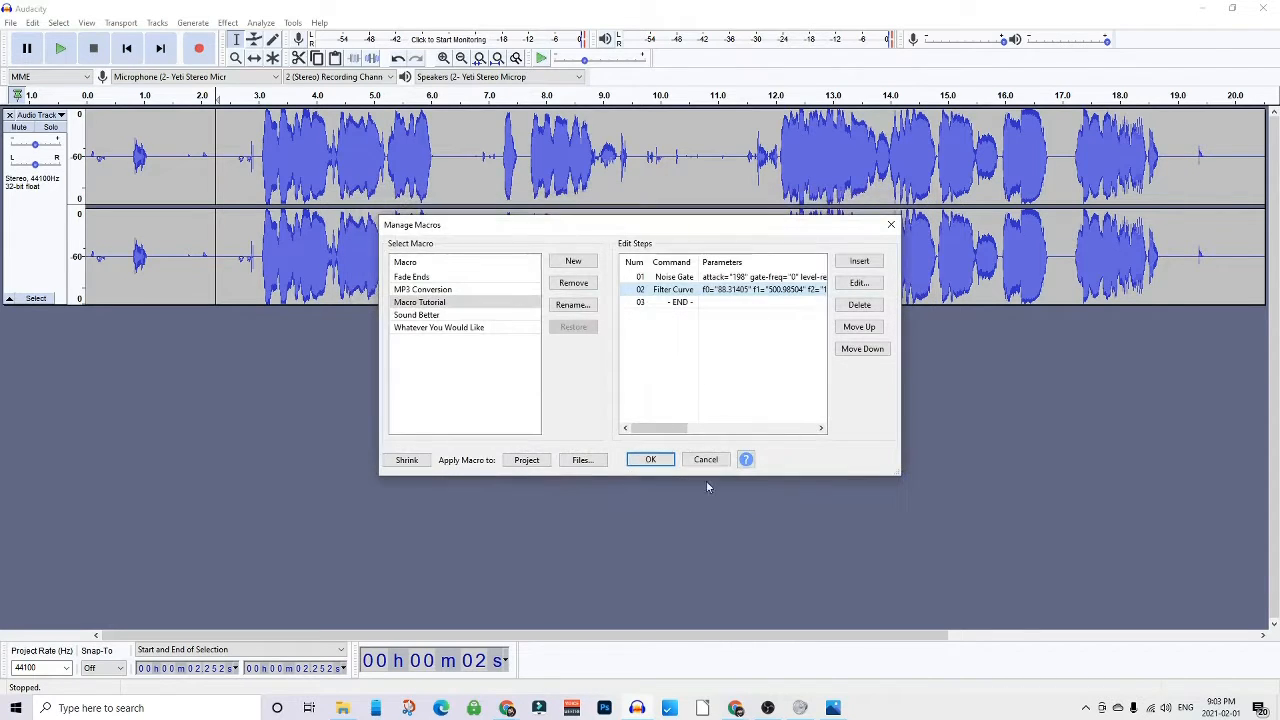
- Reopen and close the Filter Curve step, then insert a second Filter Curve step at the end of the macro
double_click(755, 295)
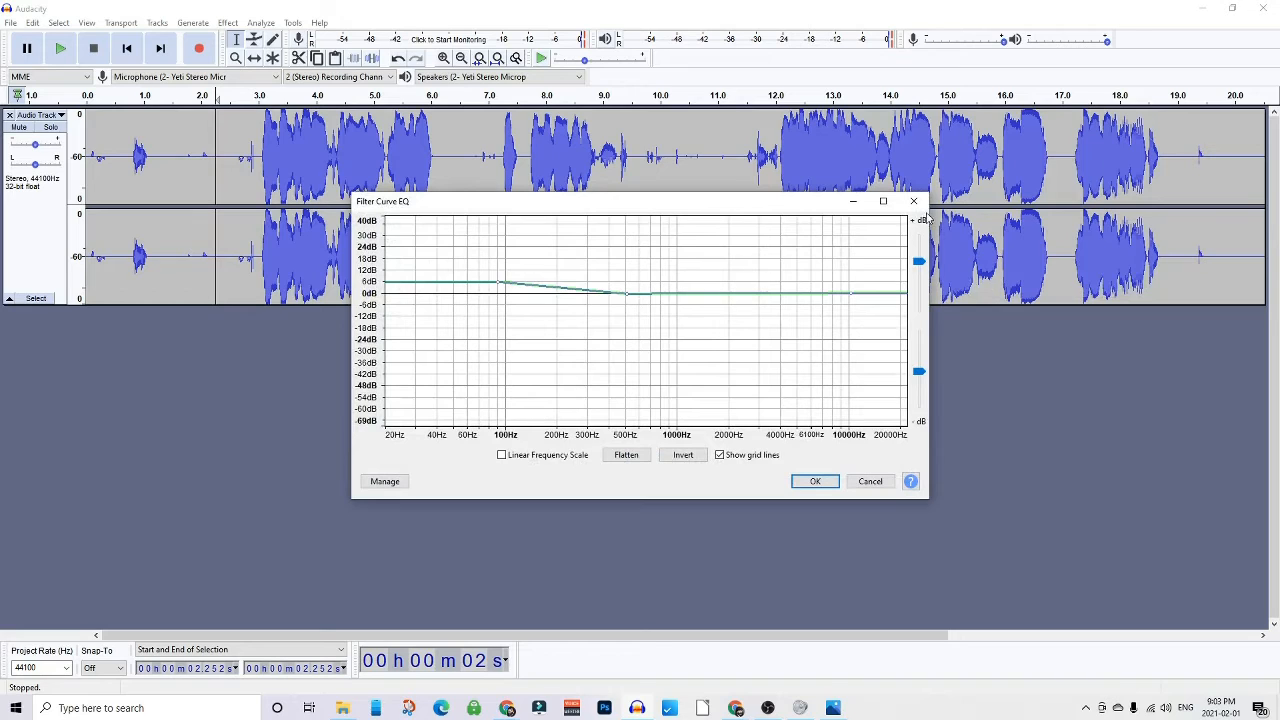
click(913, 201)
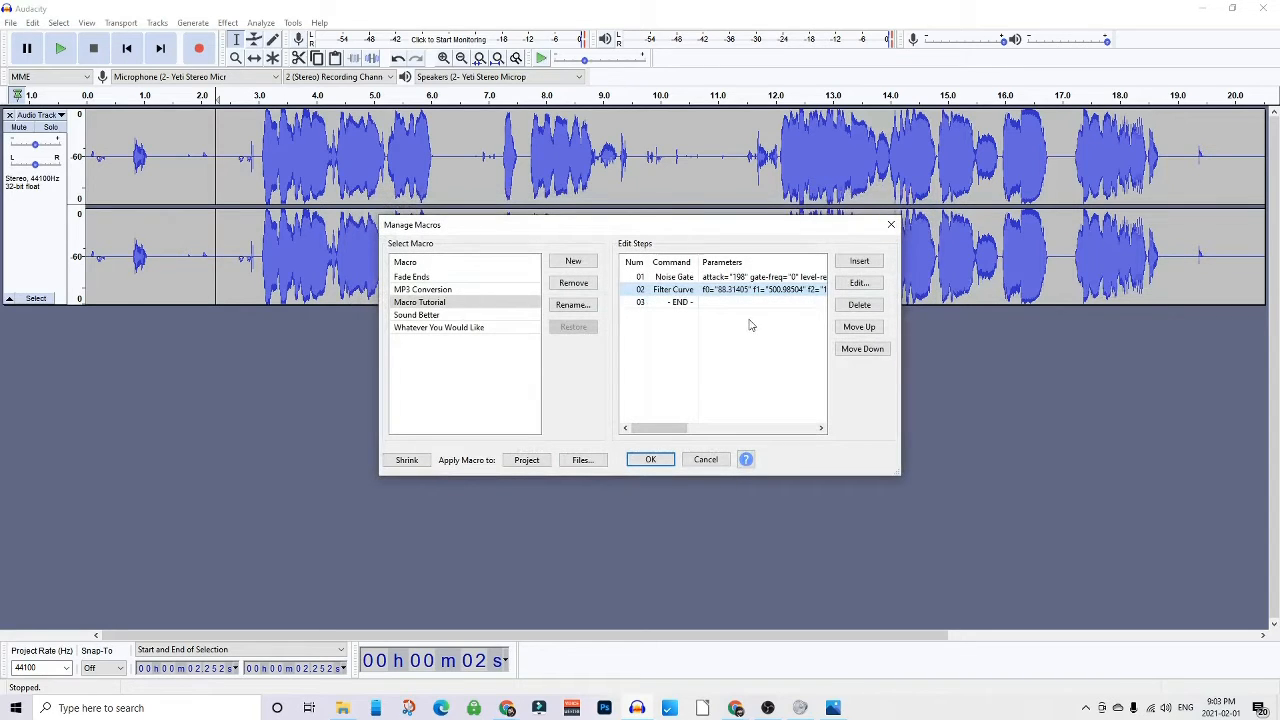
click(695, 304)
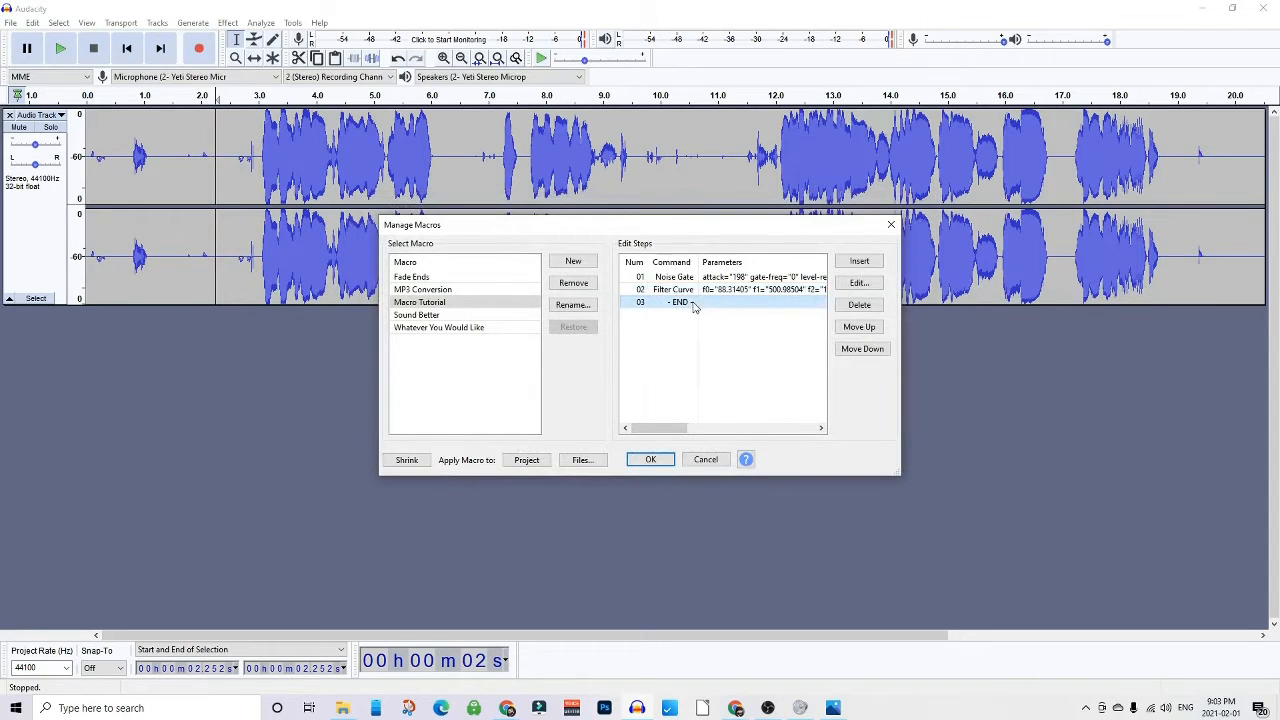
click(862, 265)
click(872, 266)
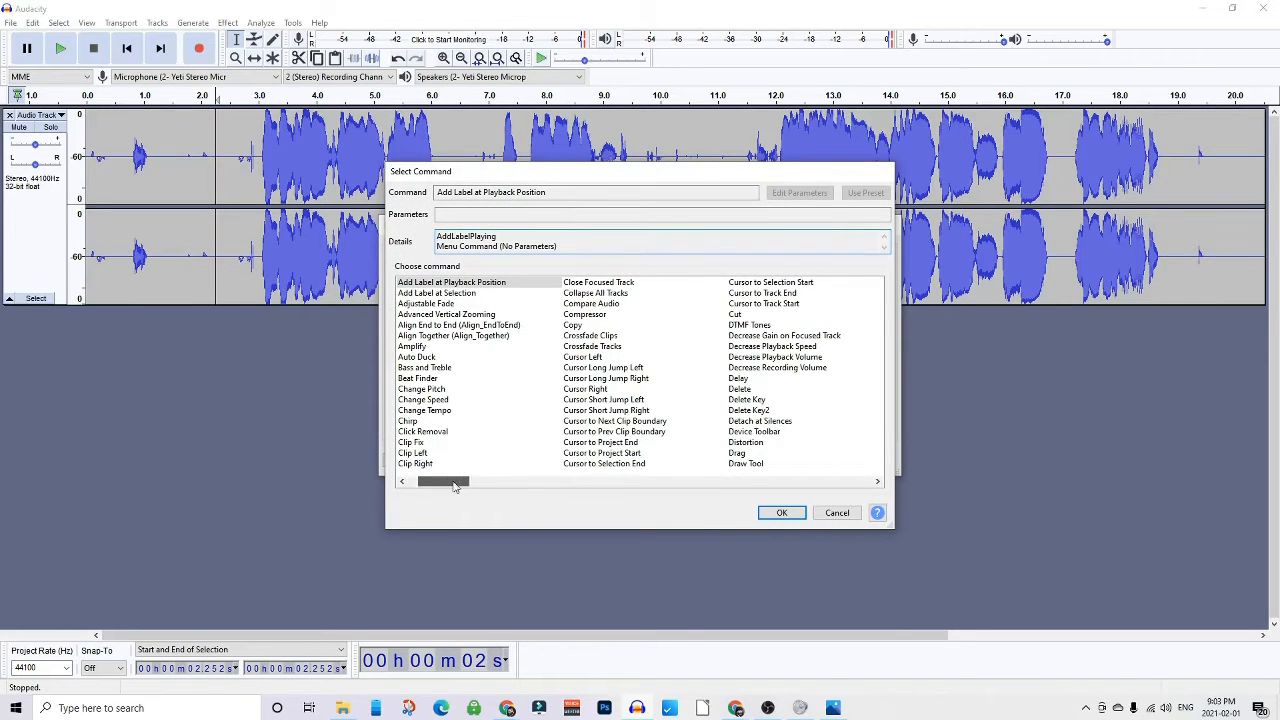
drag(453, 486, 510, 484)
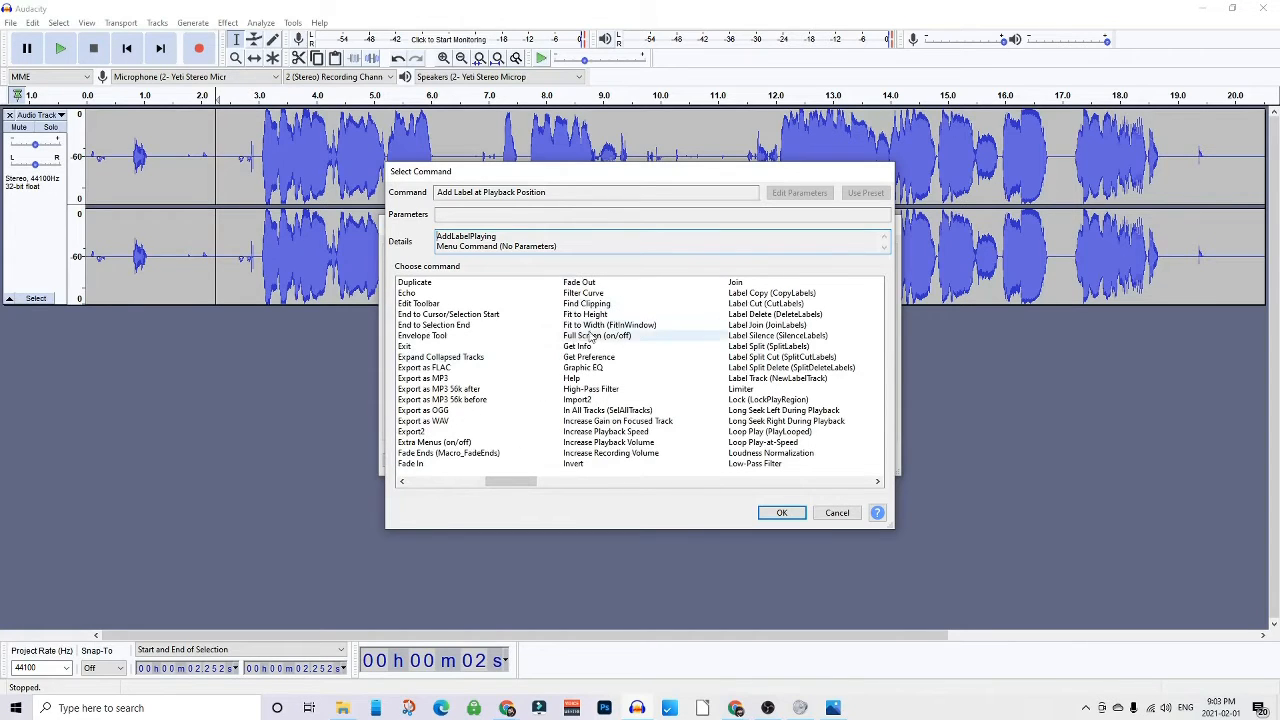
click(584, 293)
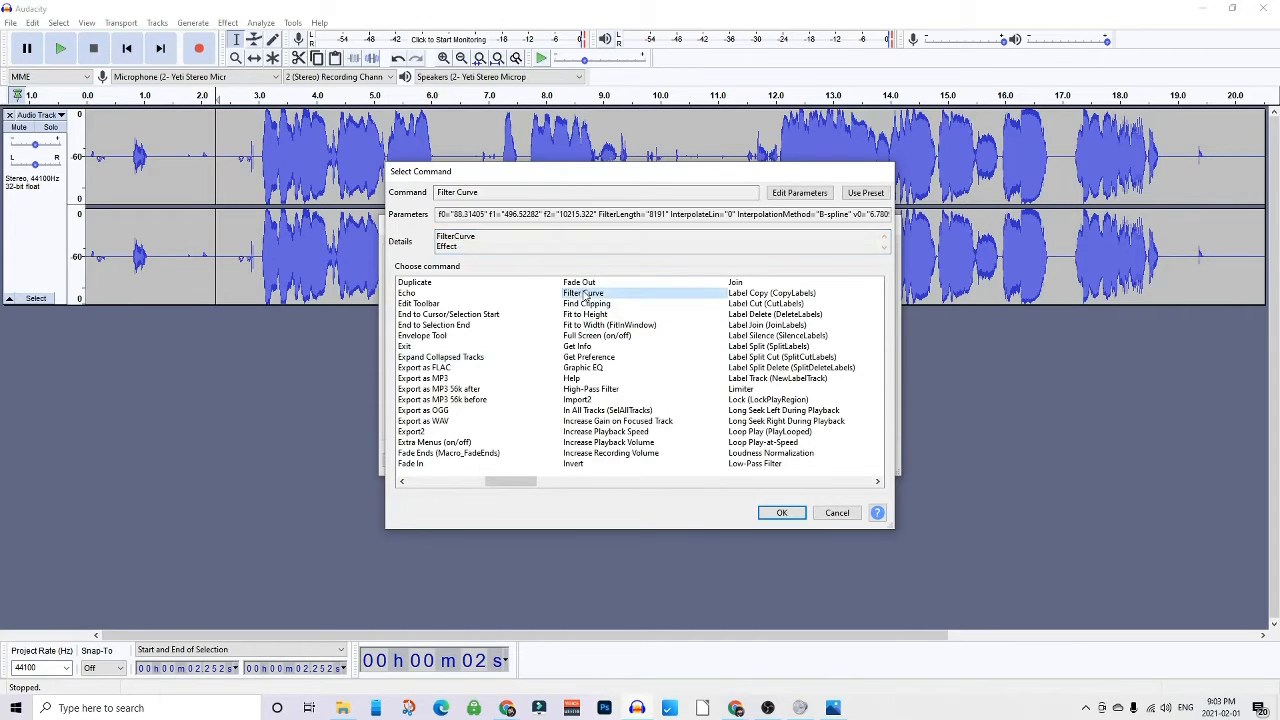
click(776, 512)
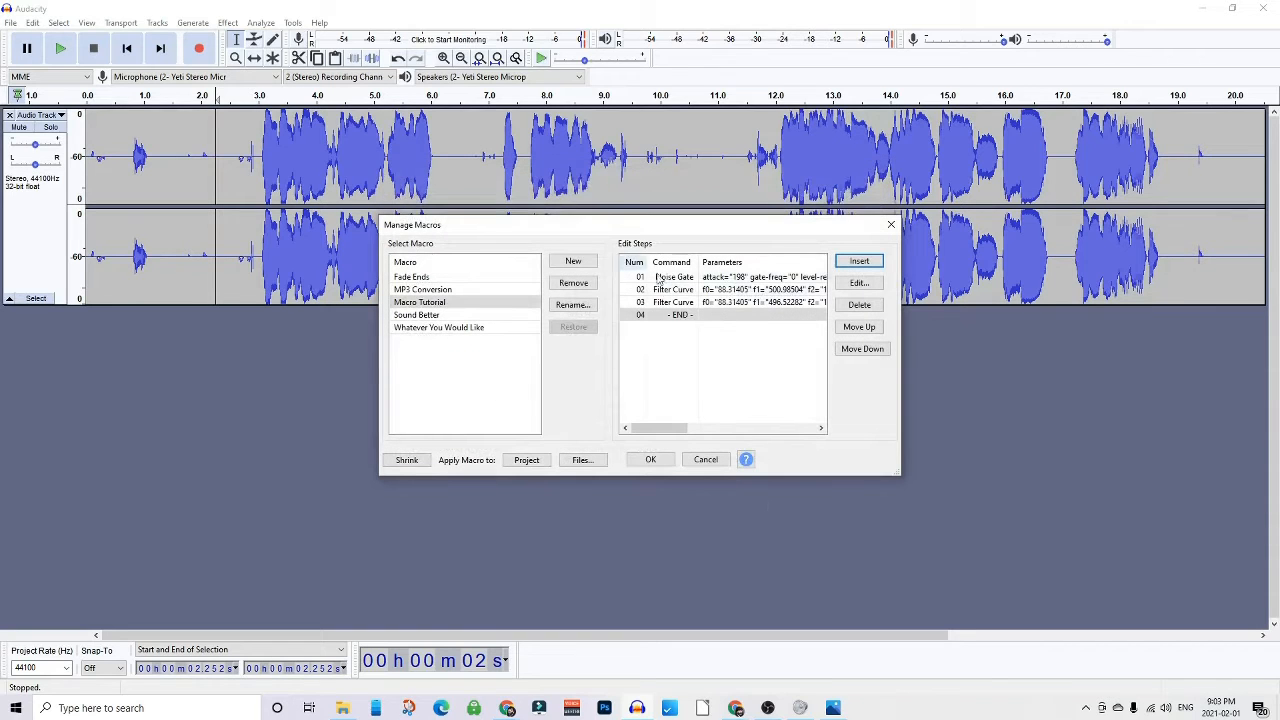
- Set the new Filter Curve step to the Low rolloff for speech factory preset and save the macro changes
double_click(672, 302)
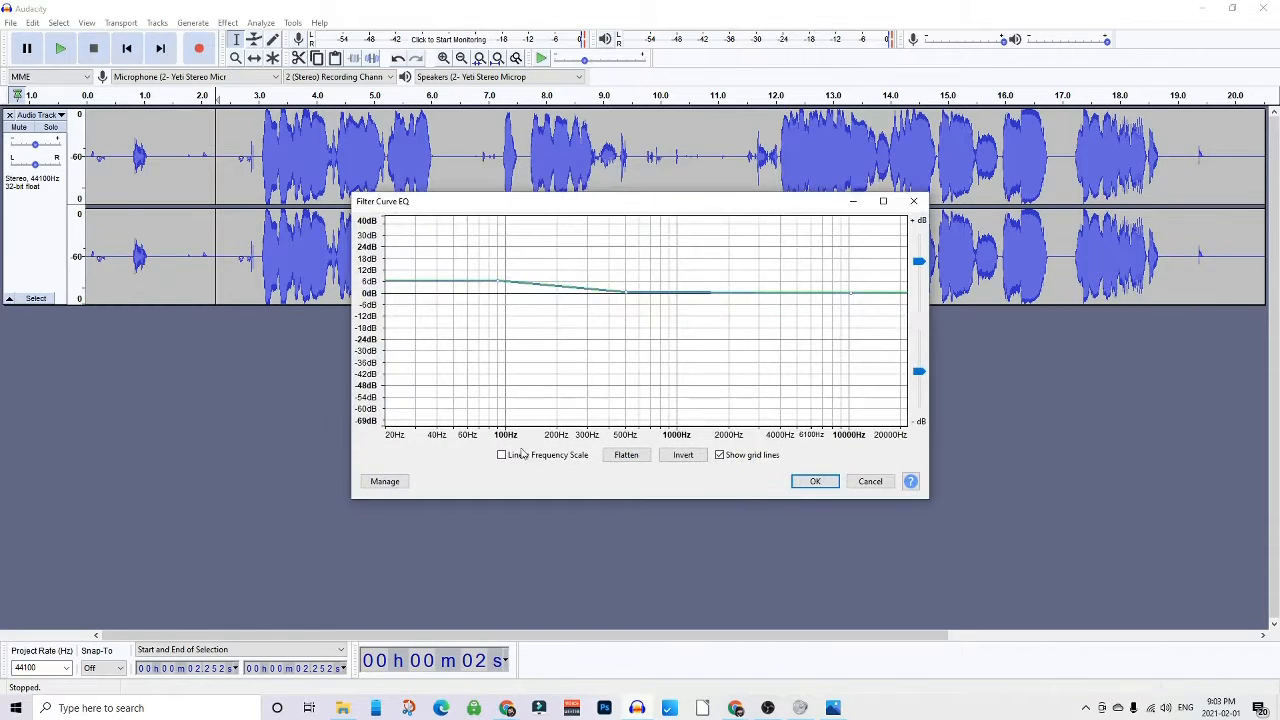
click(393, 482)
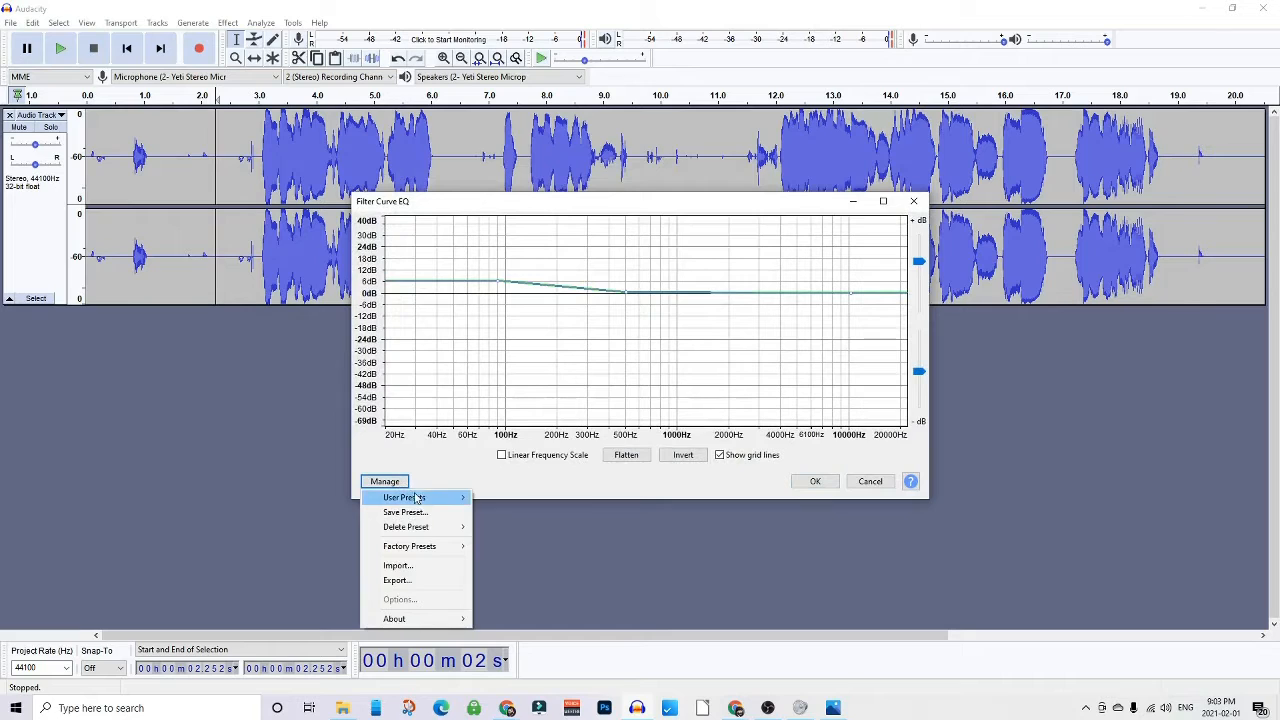
mouse_move(419, 533)
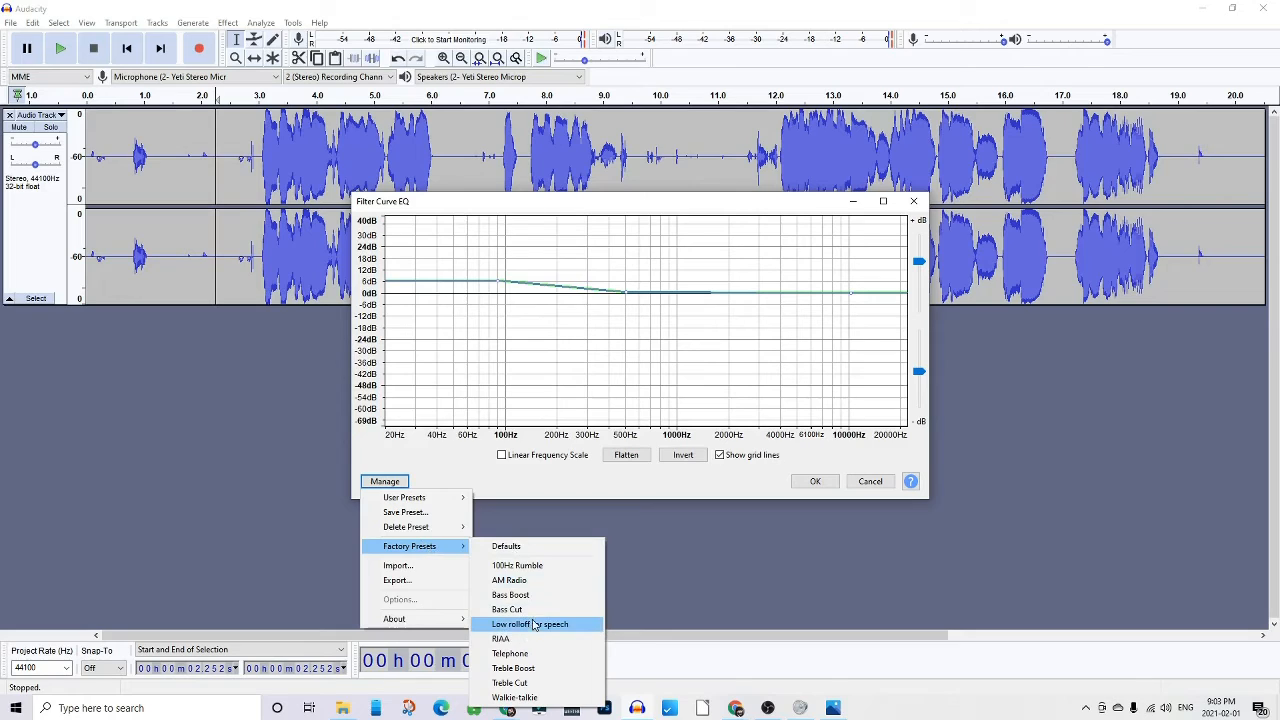
click(535, 625)
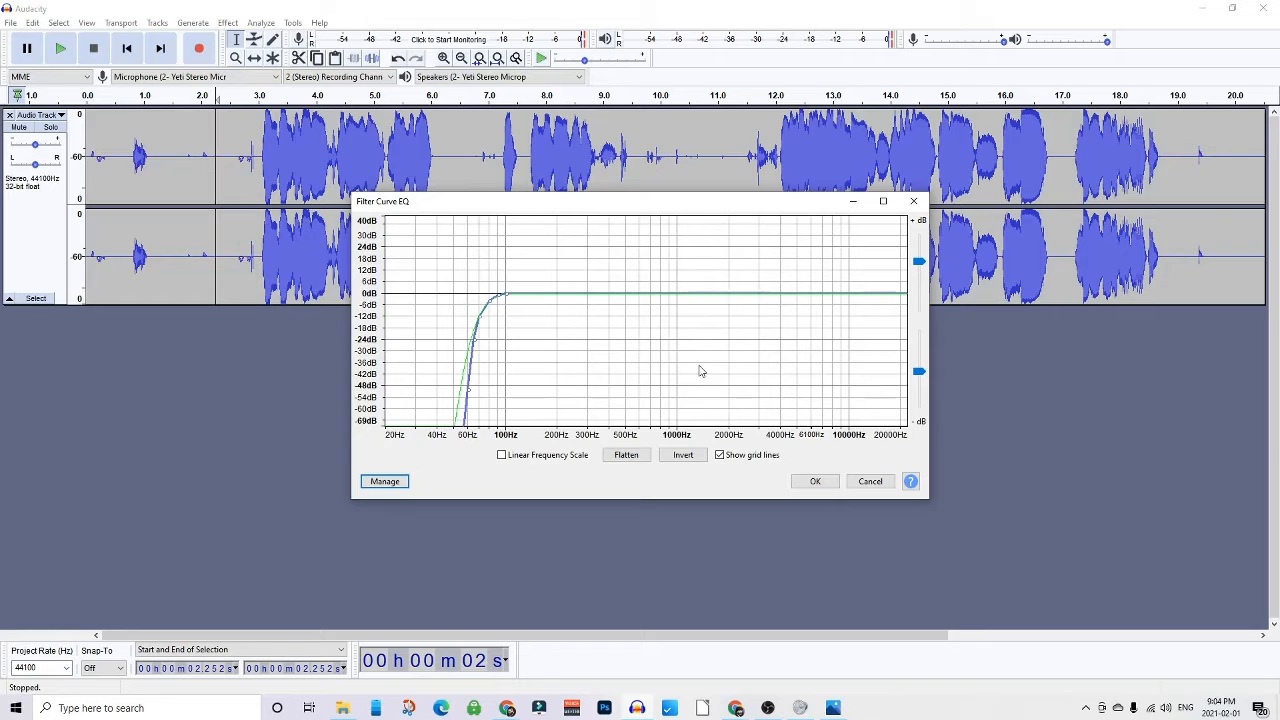
click(812, 481)
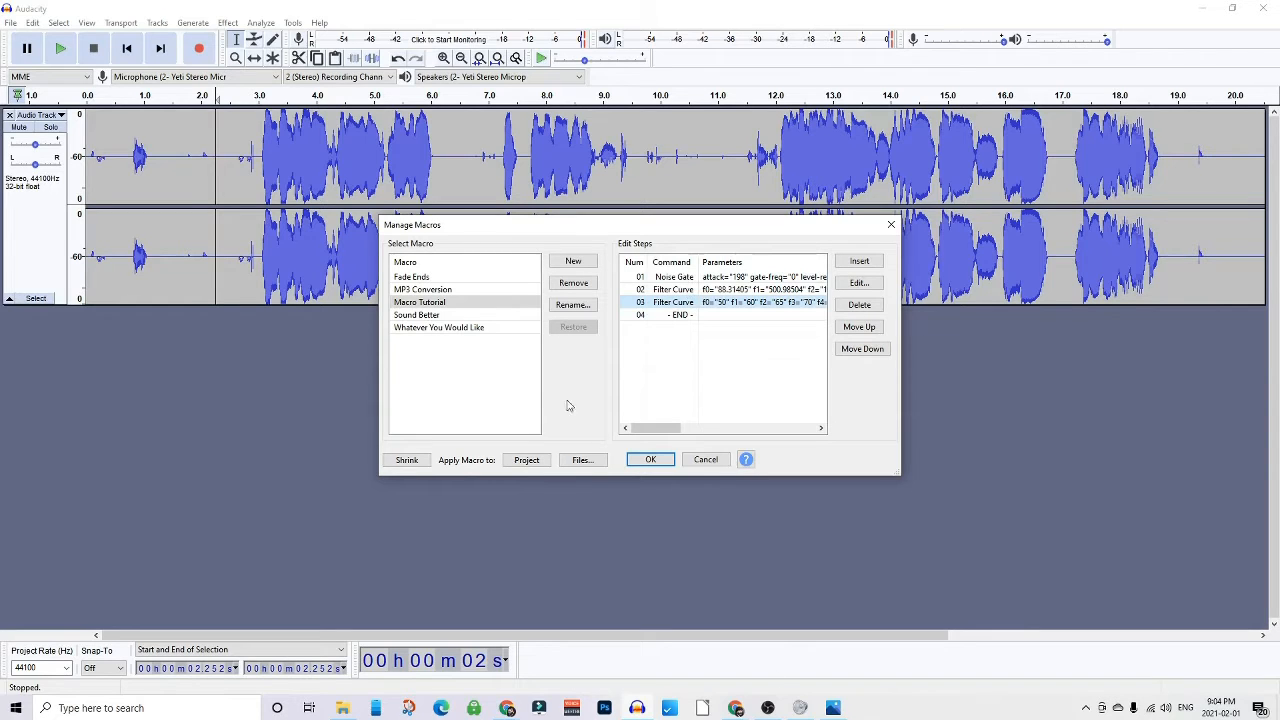
click(465, 330)
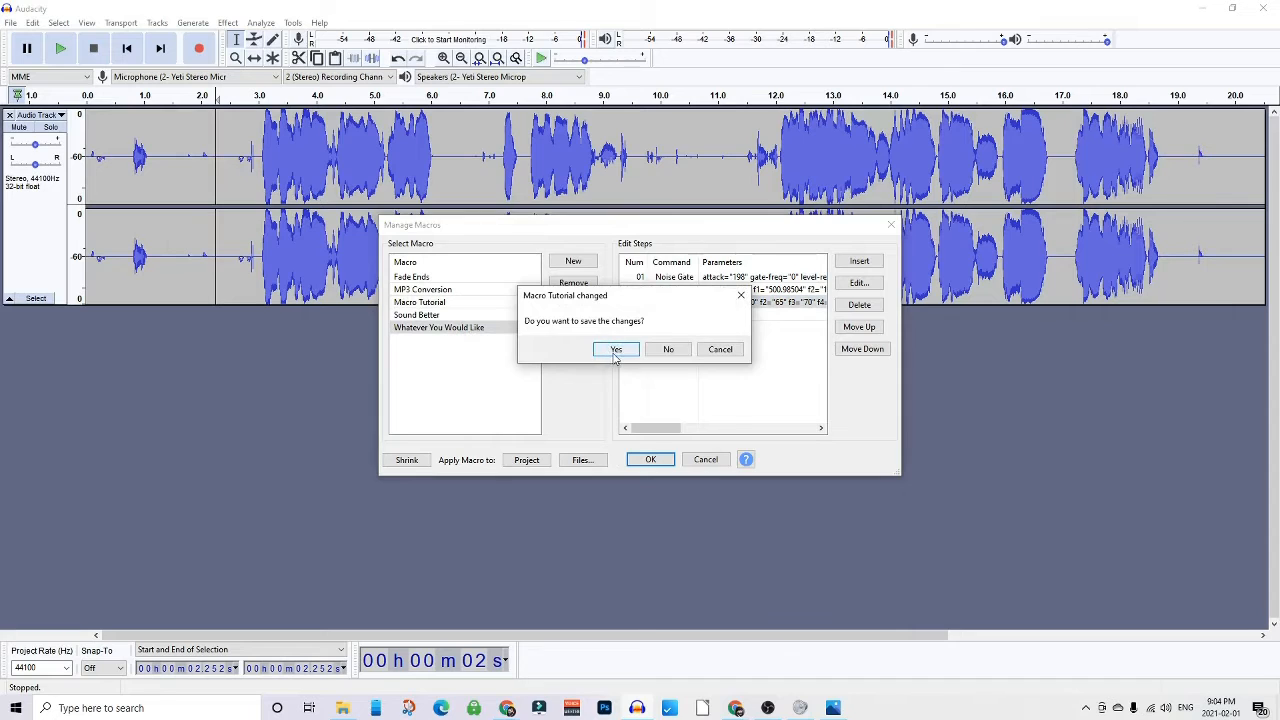
click(613, 351)
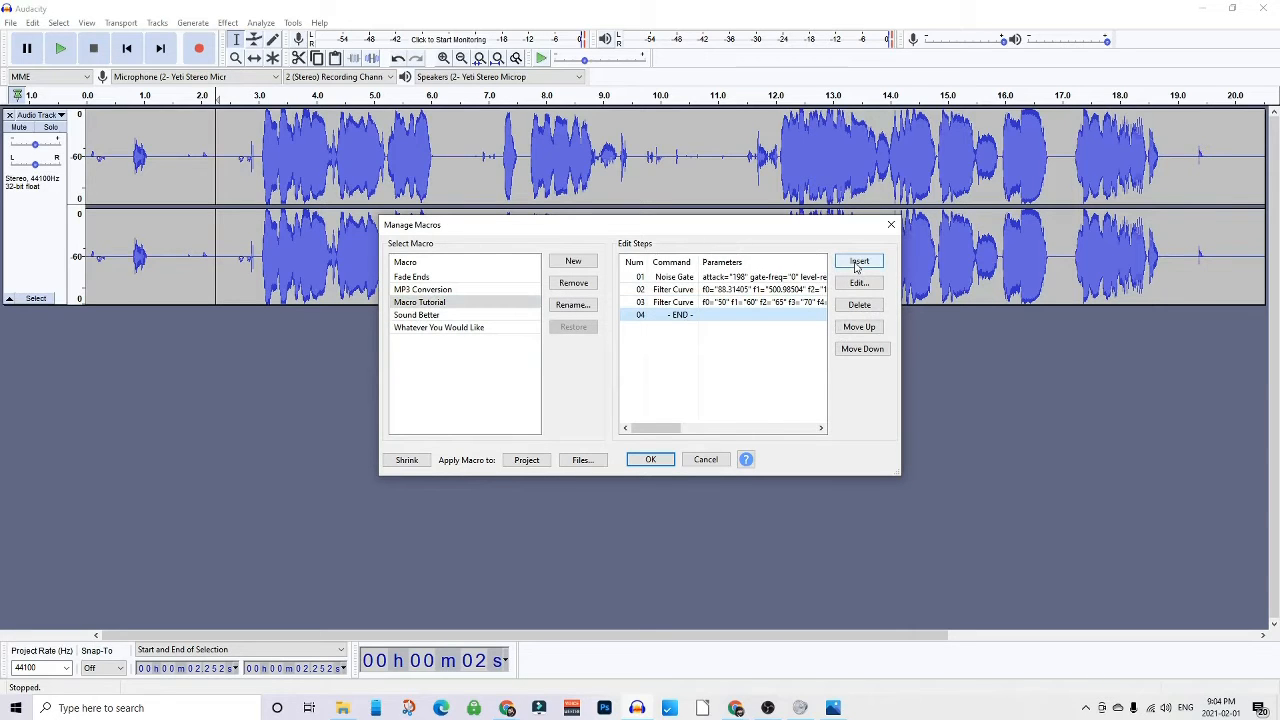
- Insert a Compressor step at the end of the Macro Tutorial macro
click(859, 262)
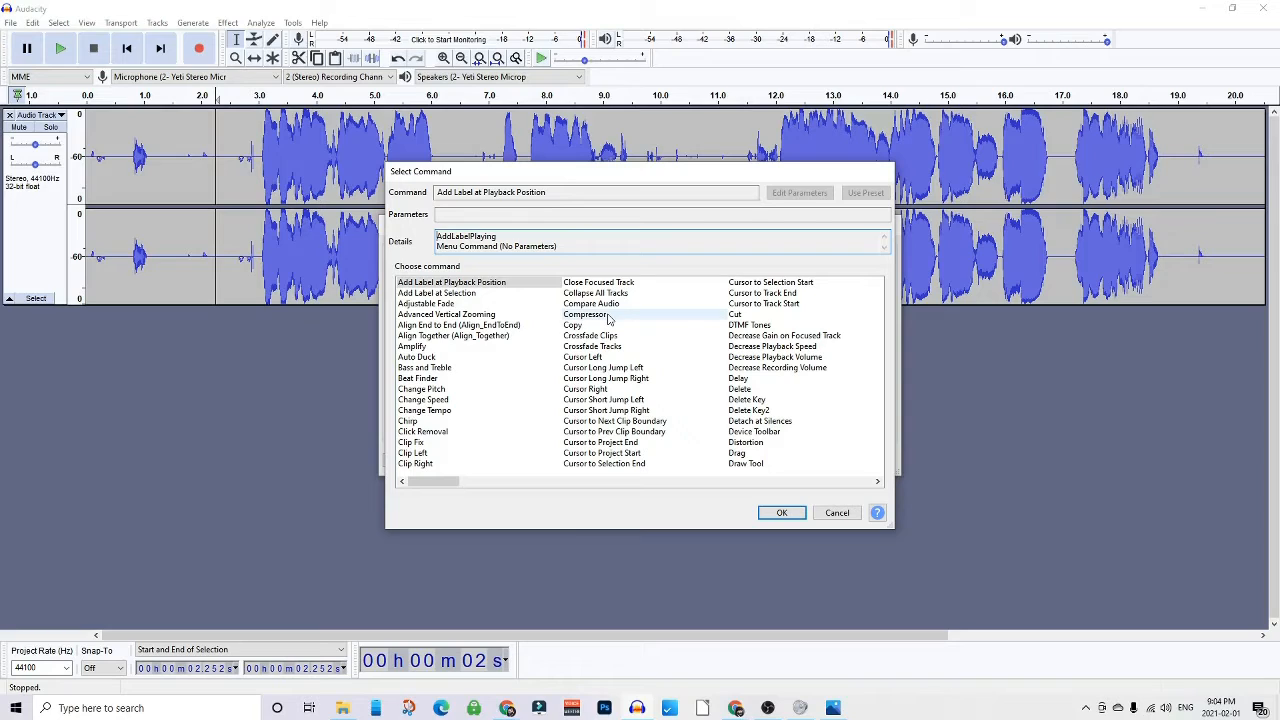
click(605, 315)
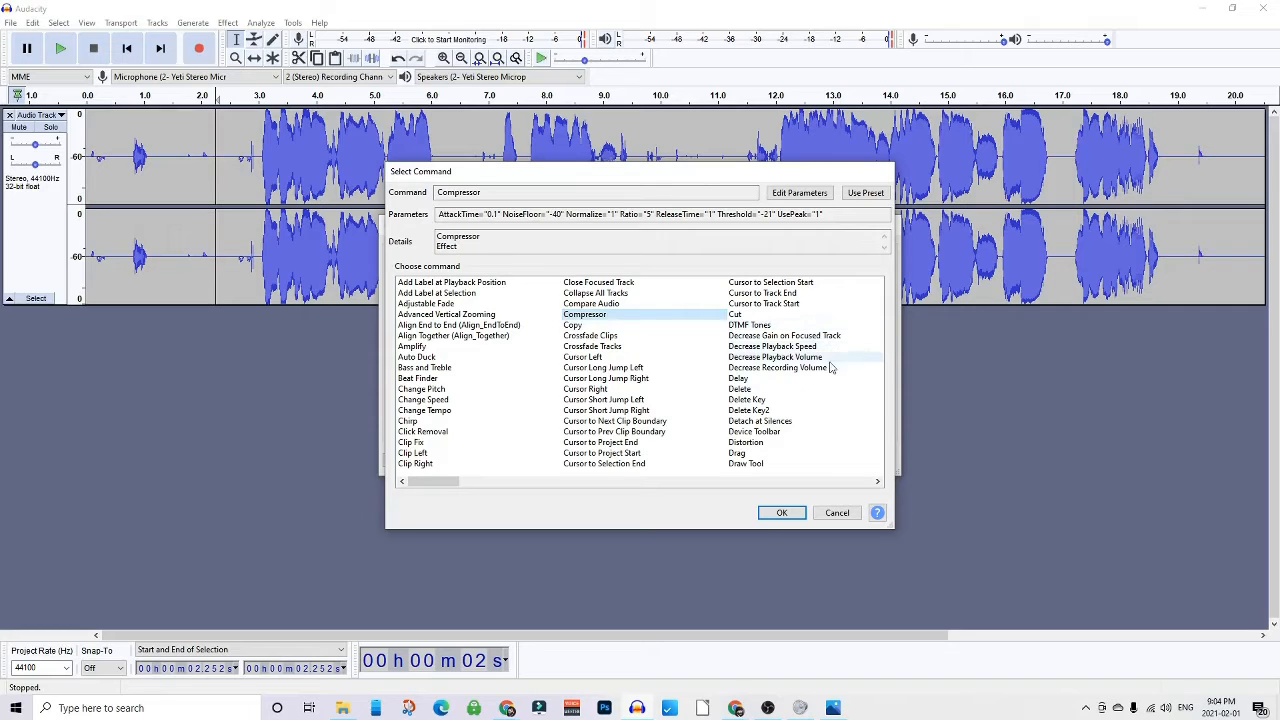
click(783, 513)
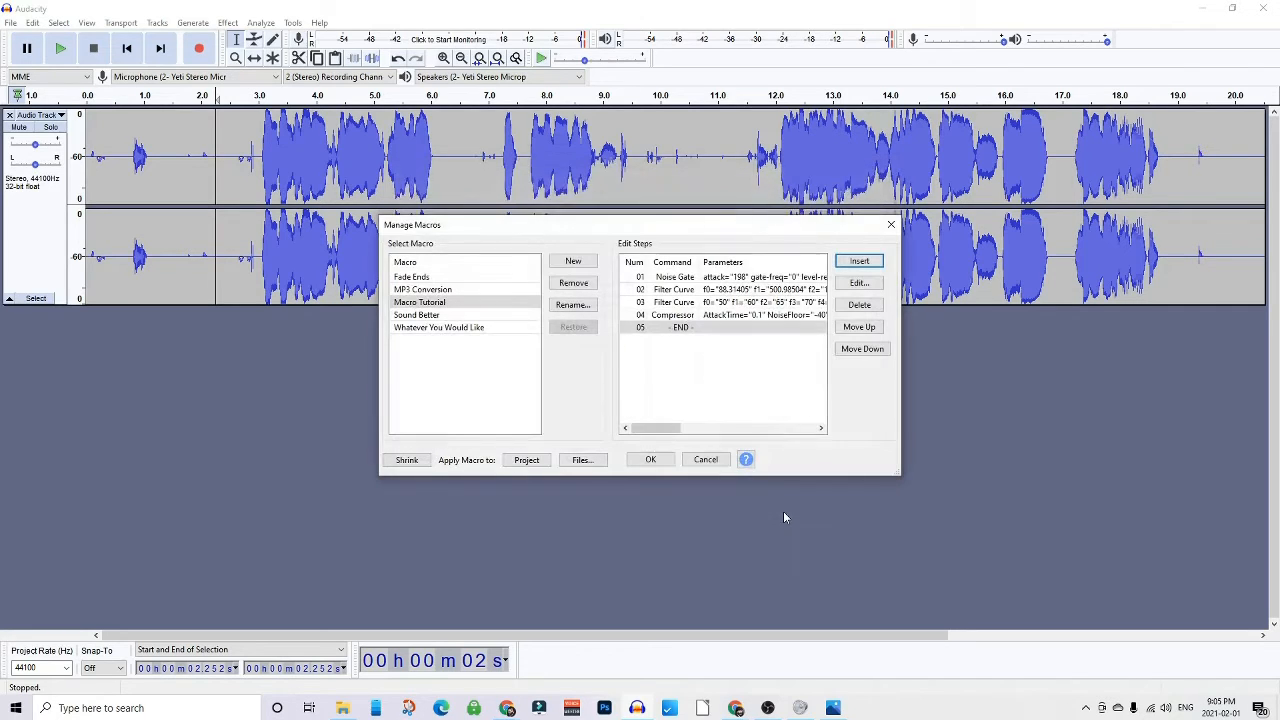
- Review the Compressor step's settings, then append a second Noise Gate step to the Macro Tutorial macro
double_click(708, 315)
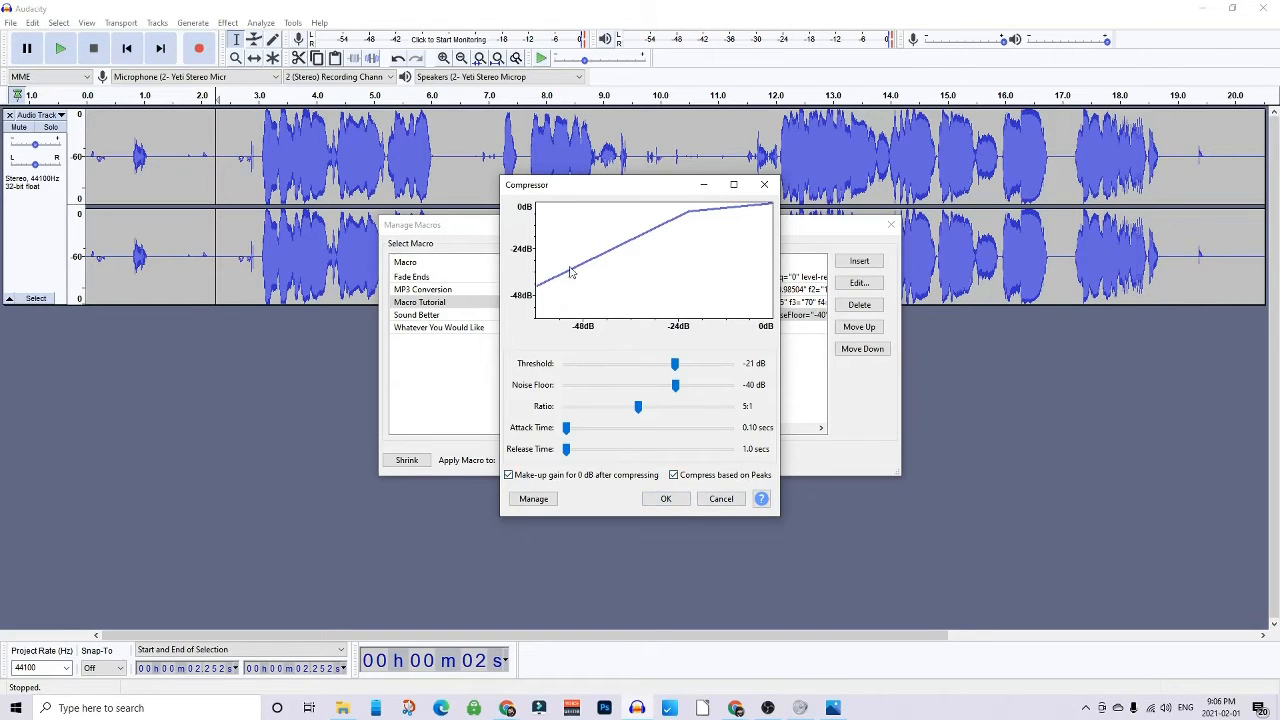
click(665, 498)
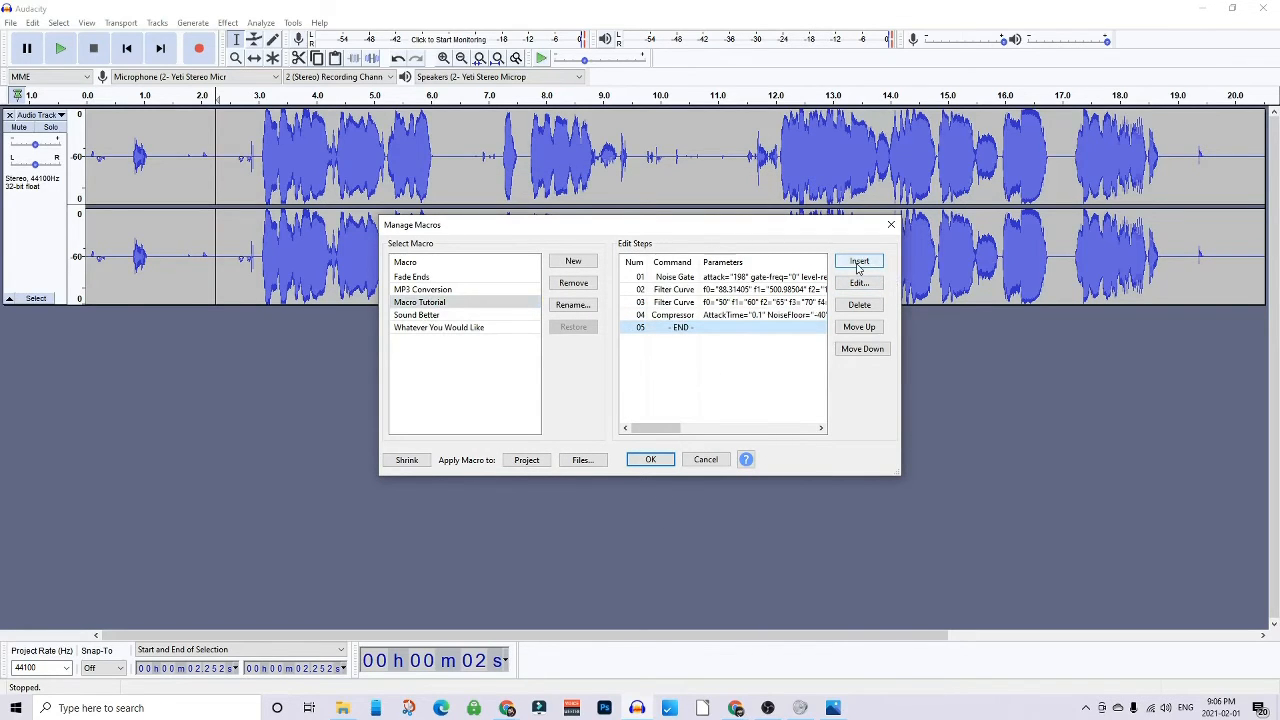
click(862, 262)
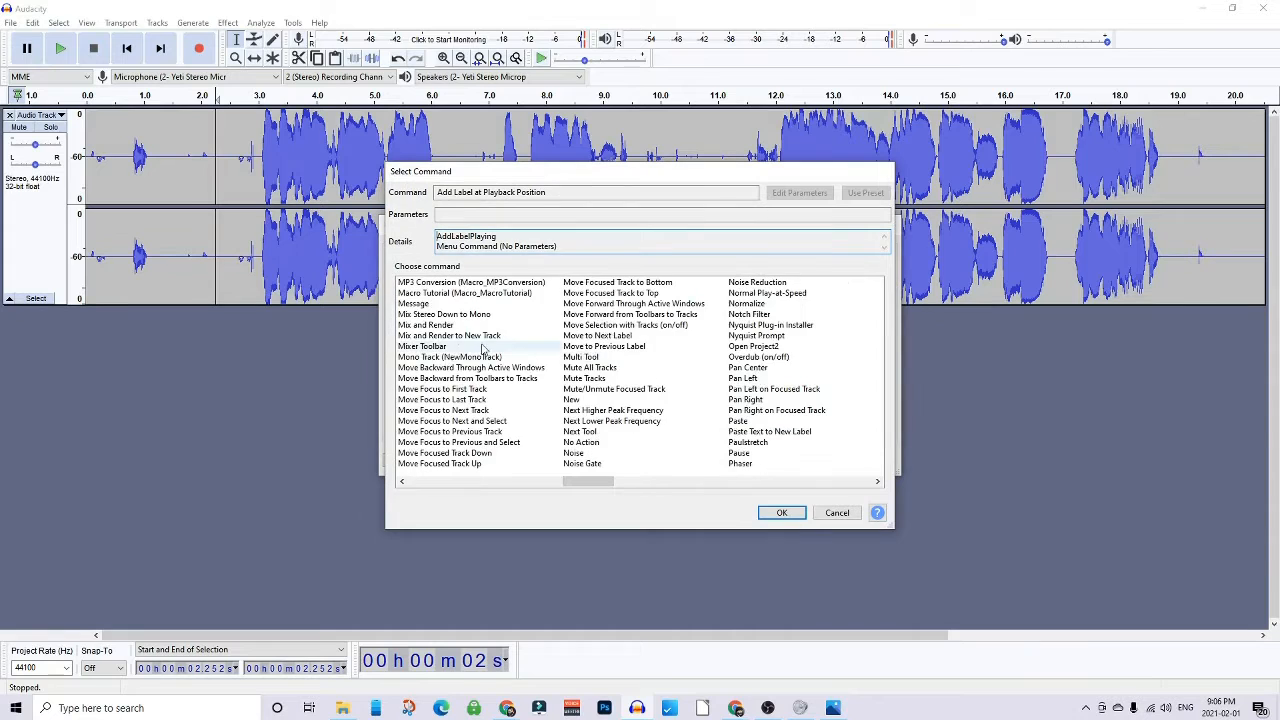
click(584, 463)
click(782, 512)
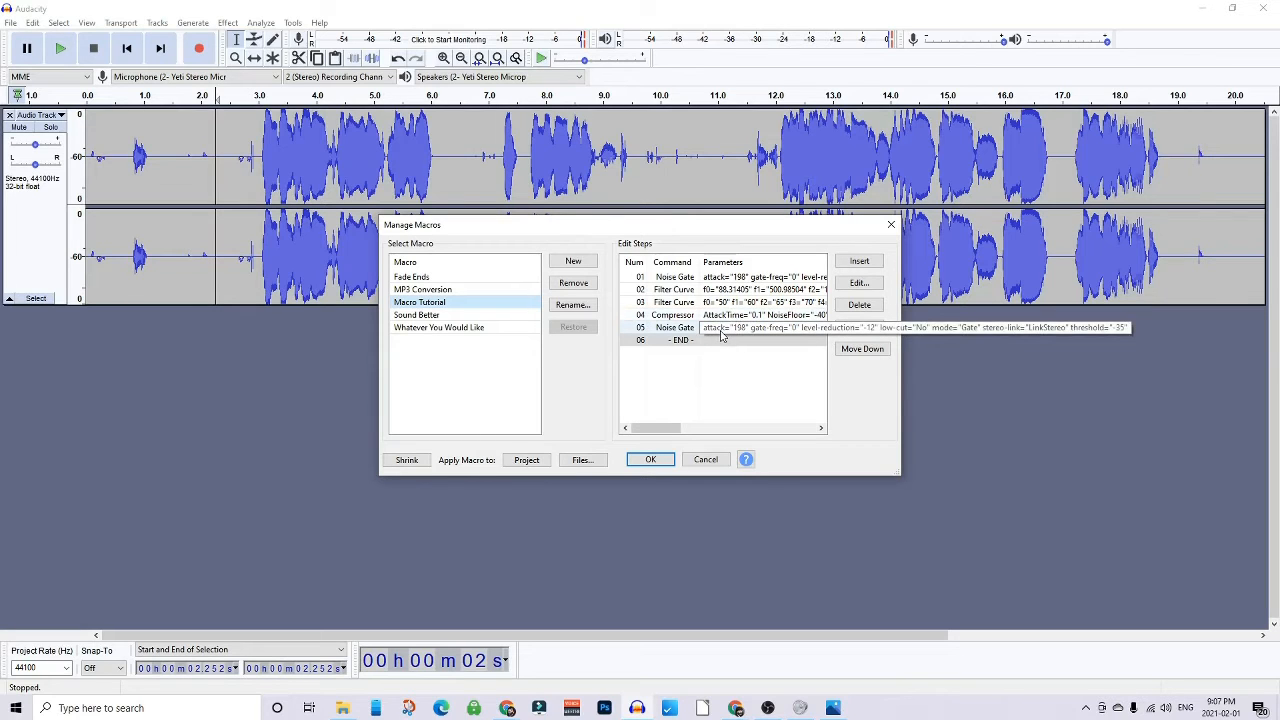
- Add a Normalize step after the second Noise Gate step and review its settings
click(722, 339)
click(859, 261)
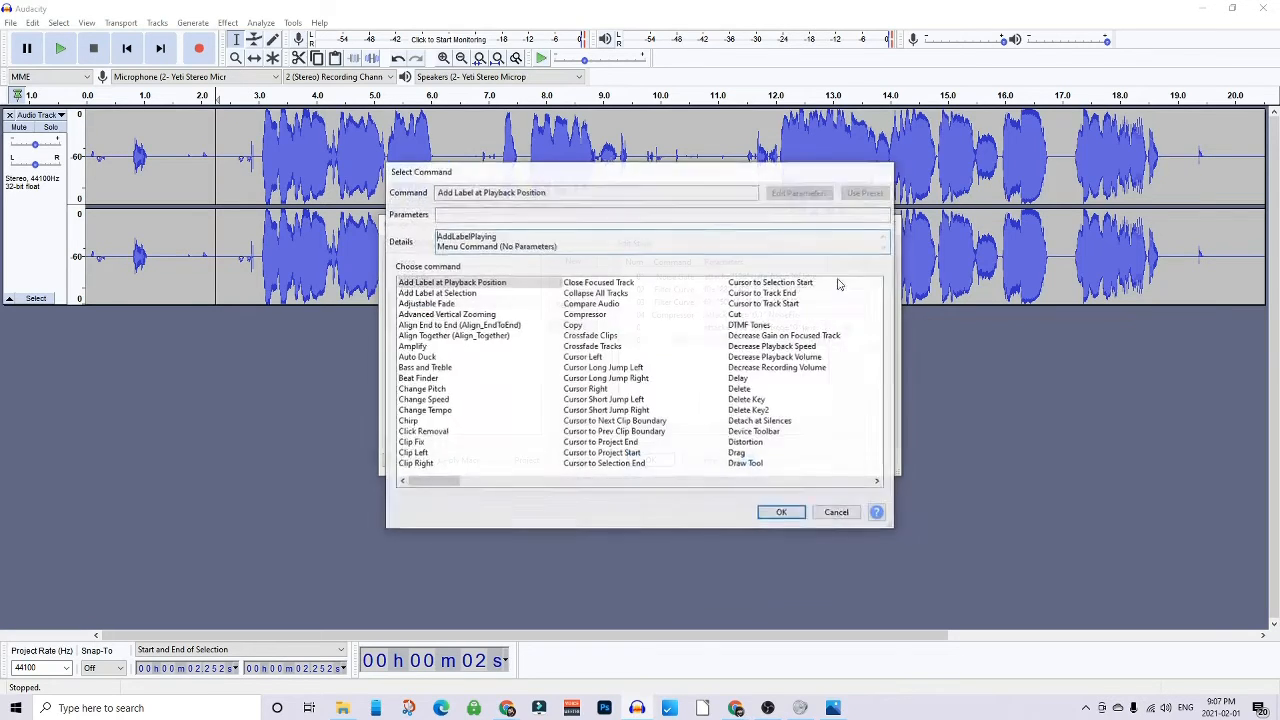
drag(444, 481, 594, 482)
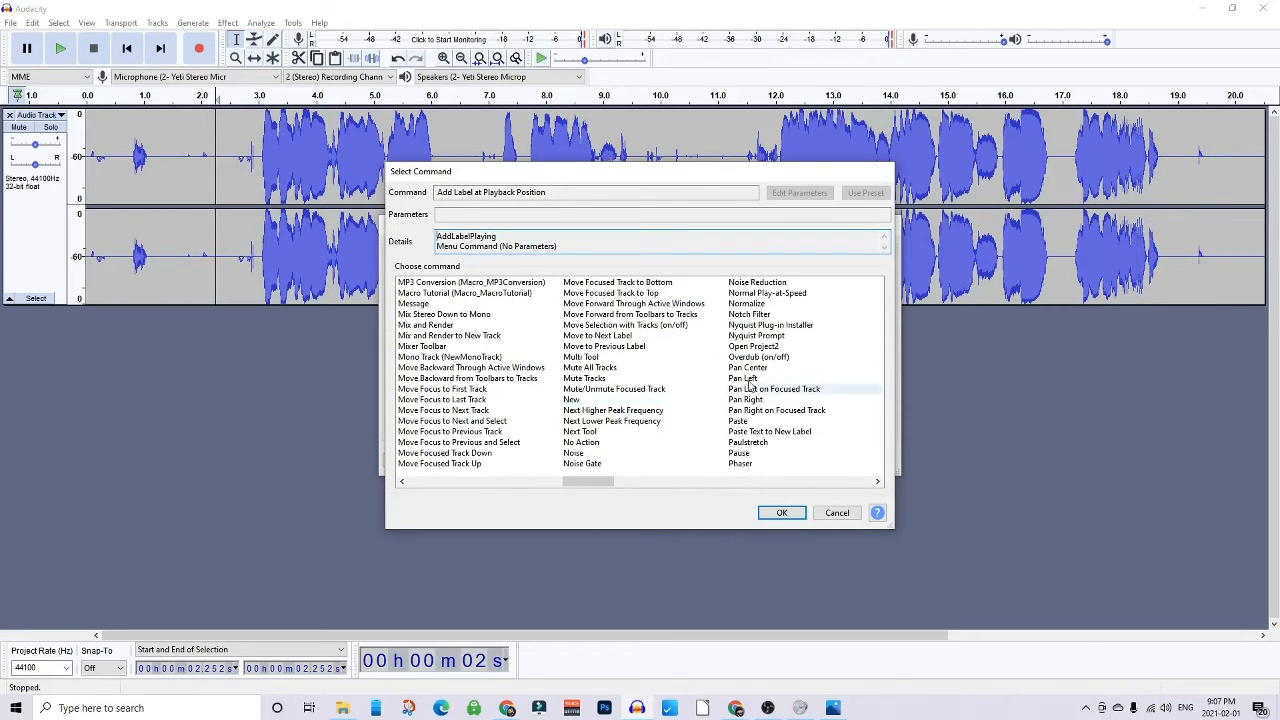
click(752, 303)
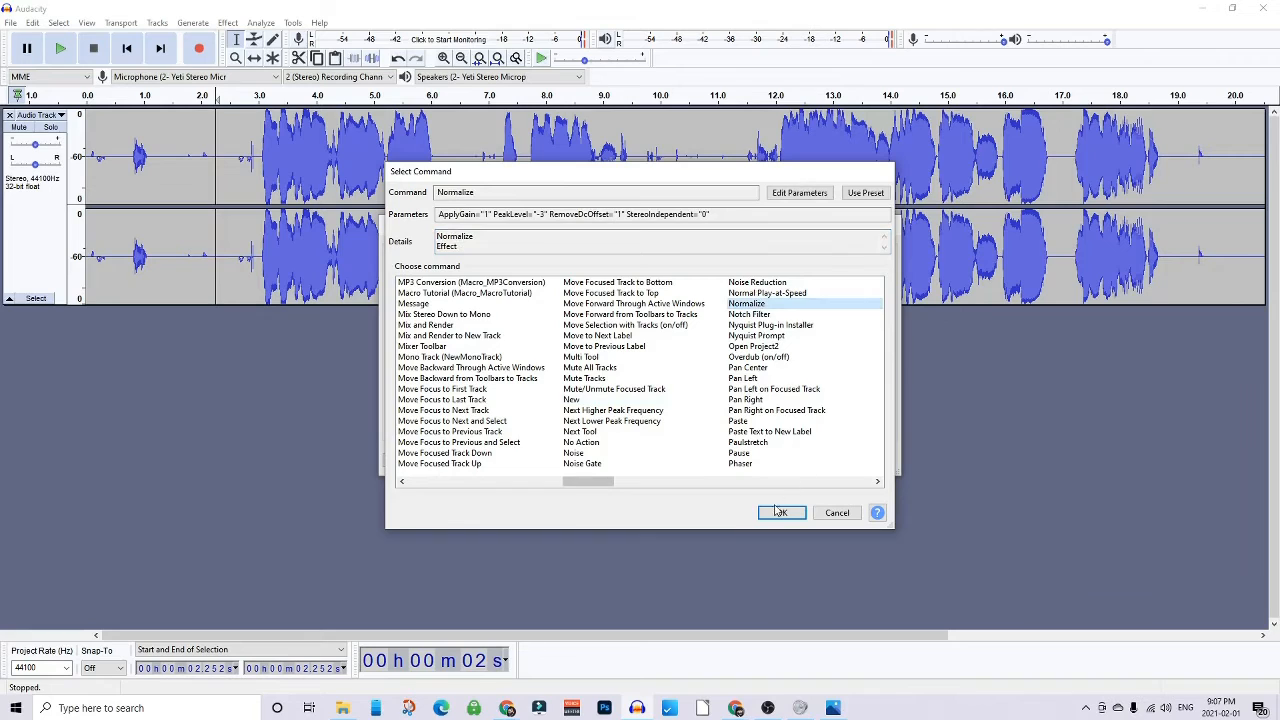
click(779, 513)
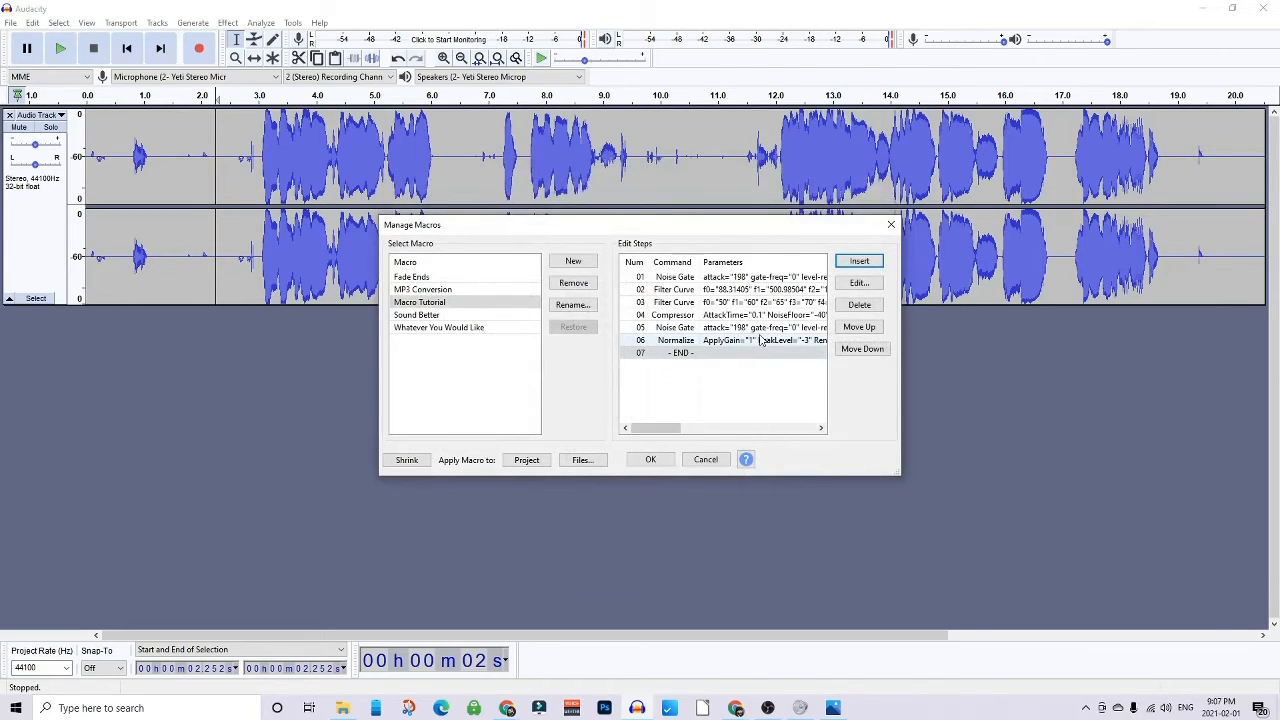
double_click(760, 340)
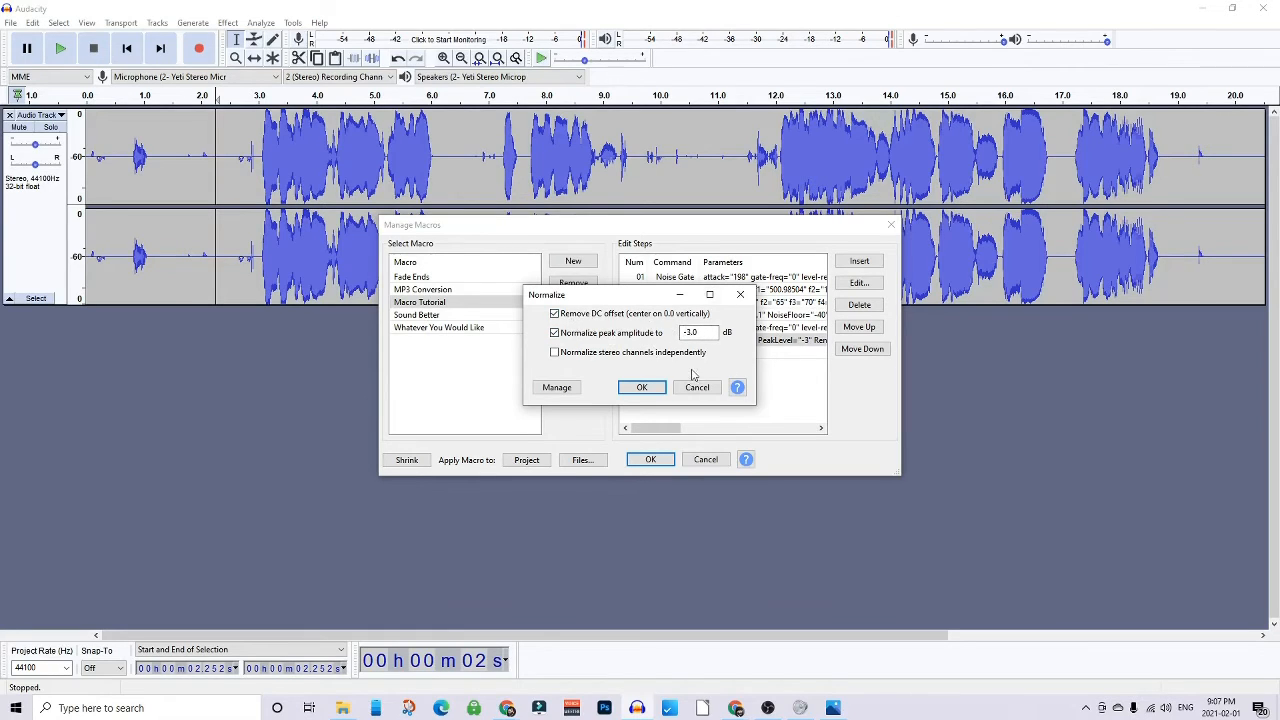
click(641, 388)
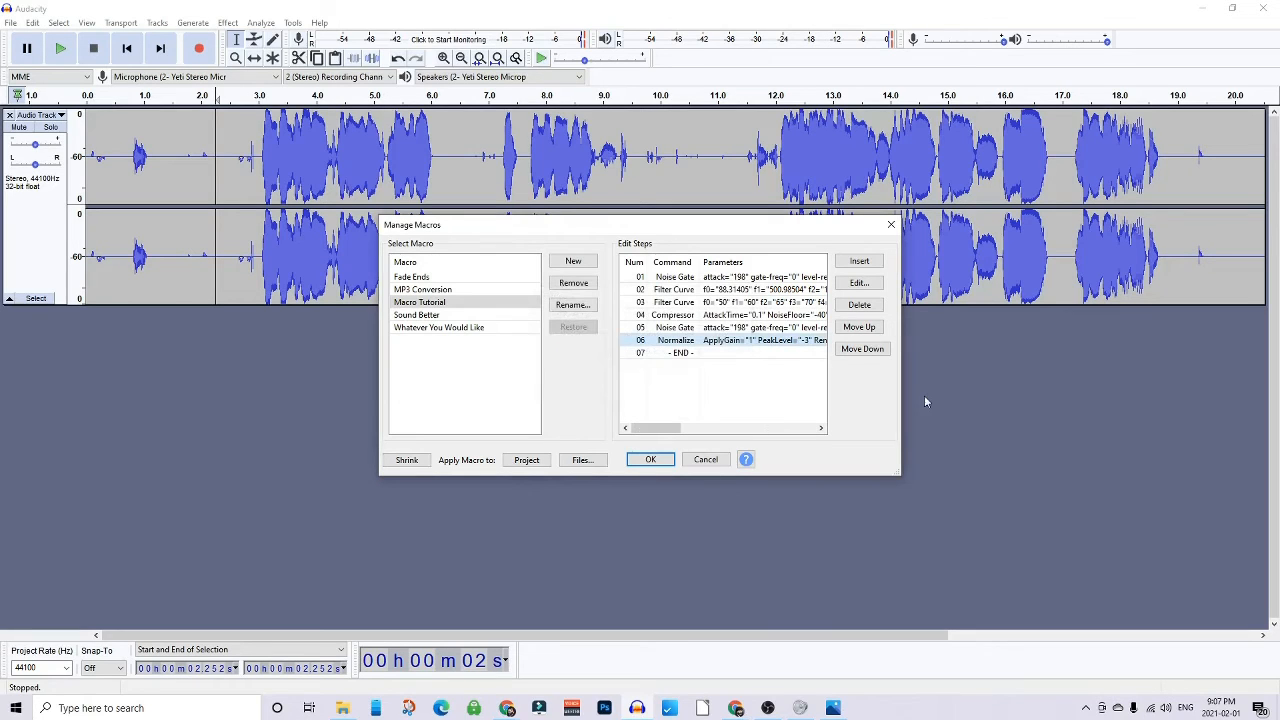
click(725, 354)
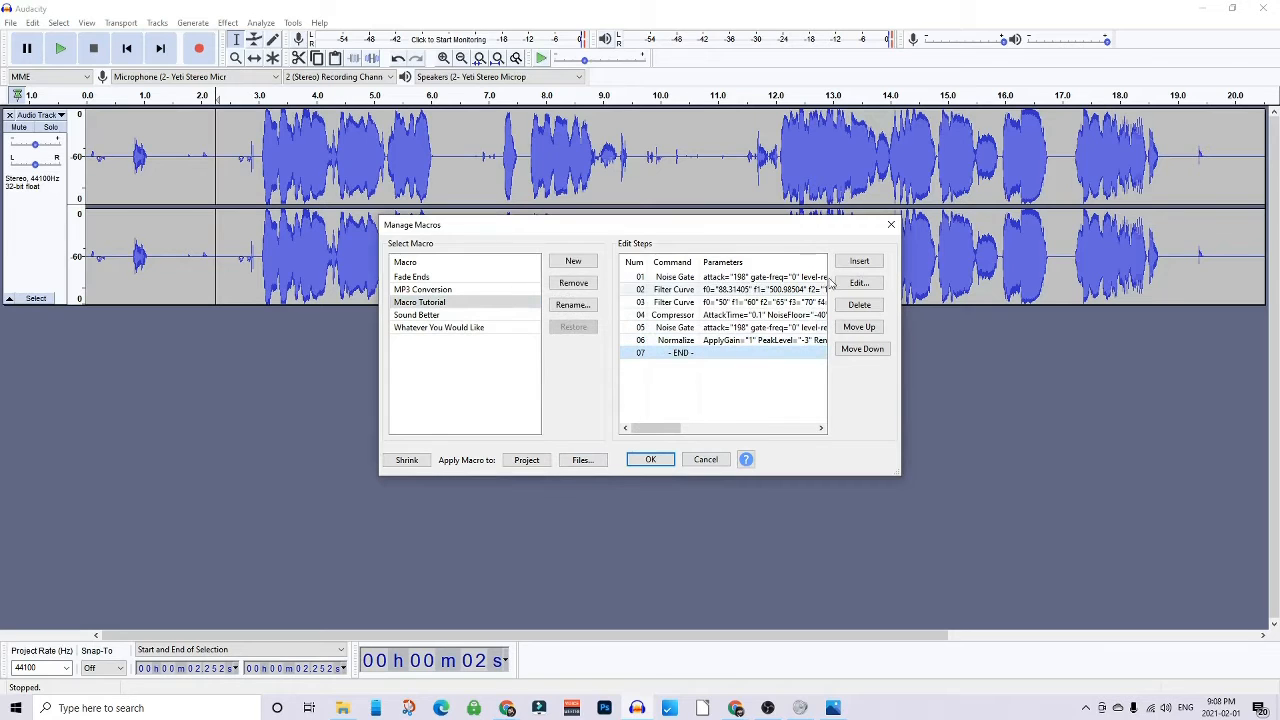
- Append a Limiter step to the end of the macro and close the macro manager
click(859, 261)
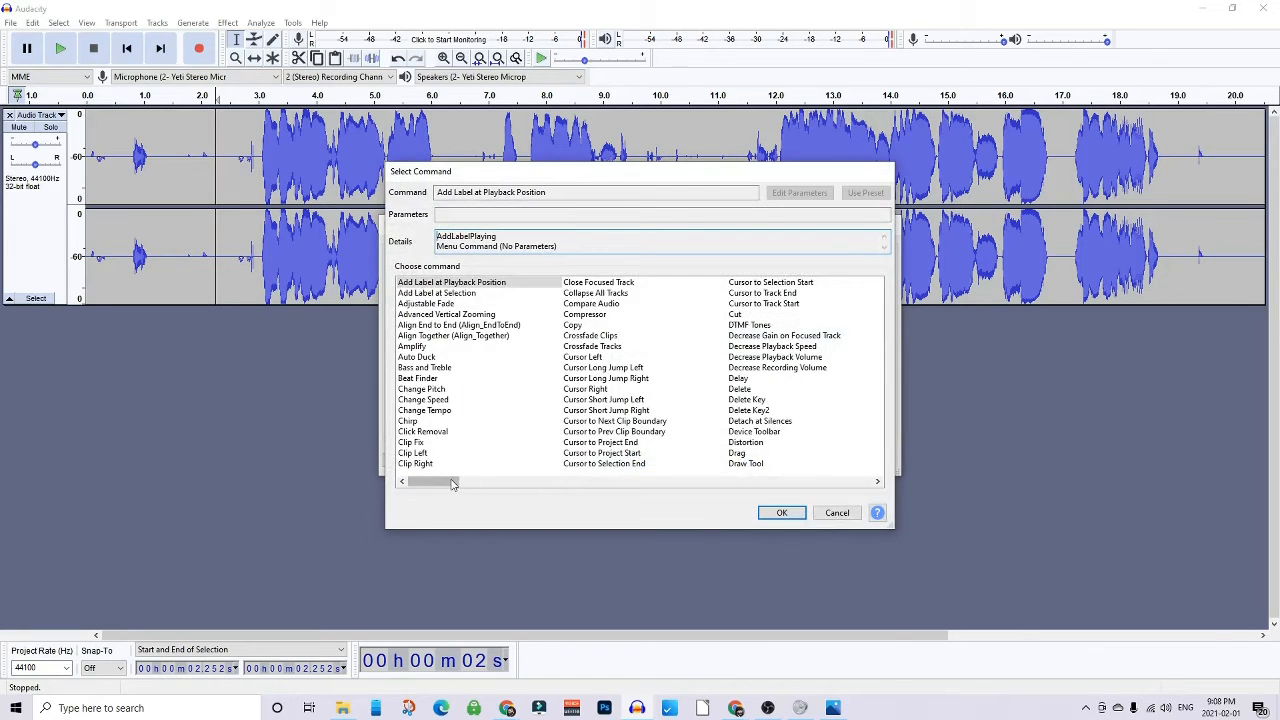
drag(446, 484, 573, 478)
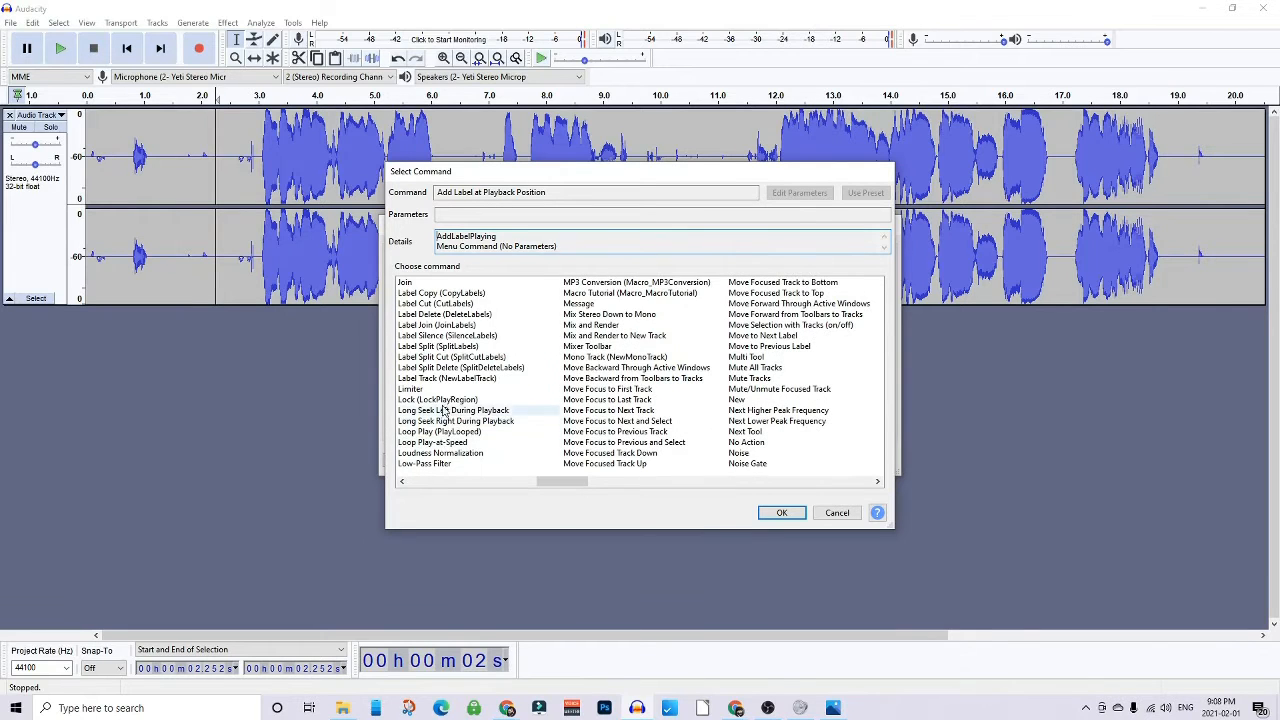
click(424, 392)
click(779, 512)
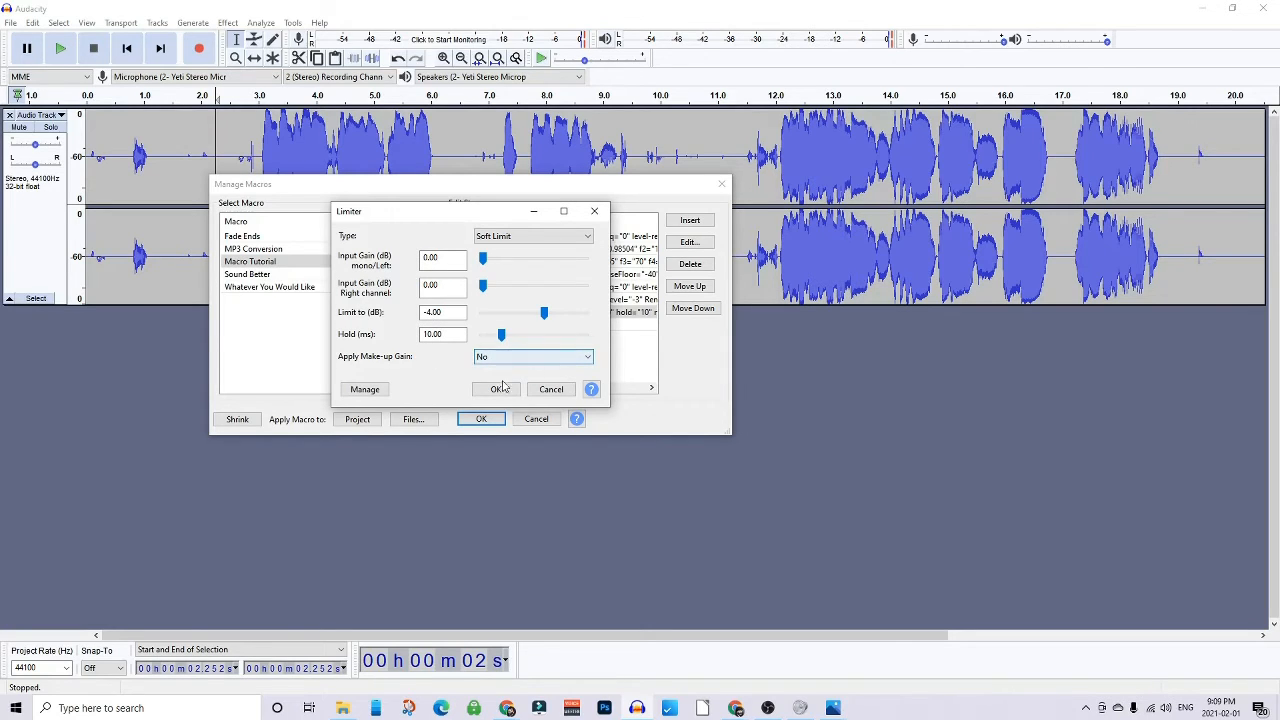
click(495, 389)
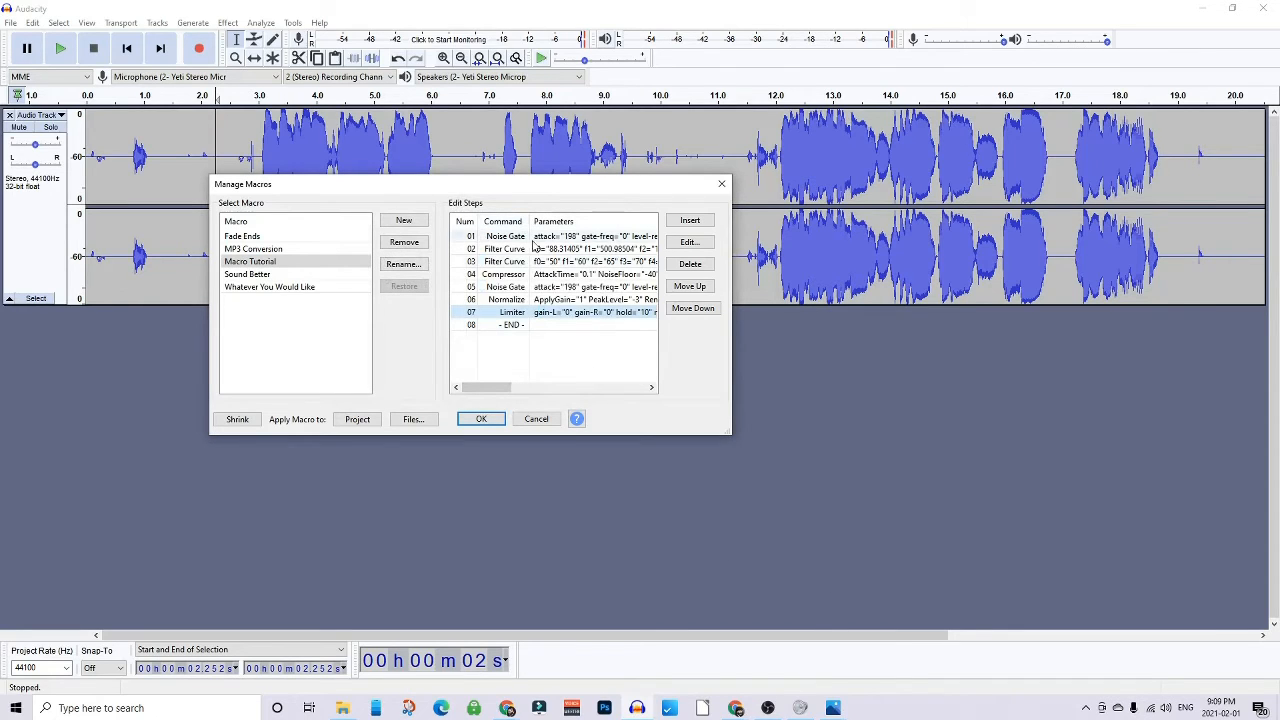
click(482, 419)
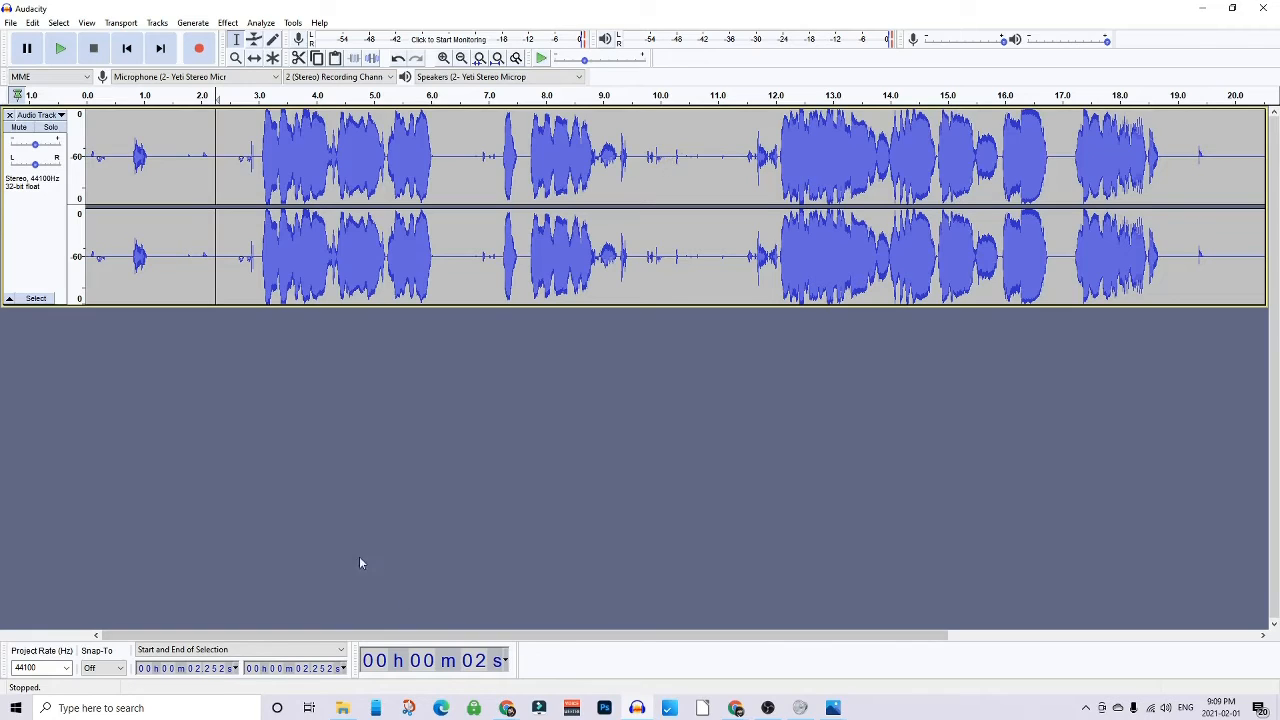
- Select the whole audio track and apply the Macro Tutorial macro to it
click(441, 228)
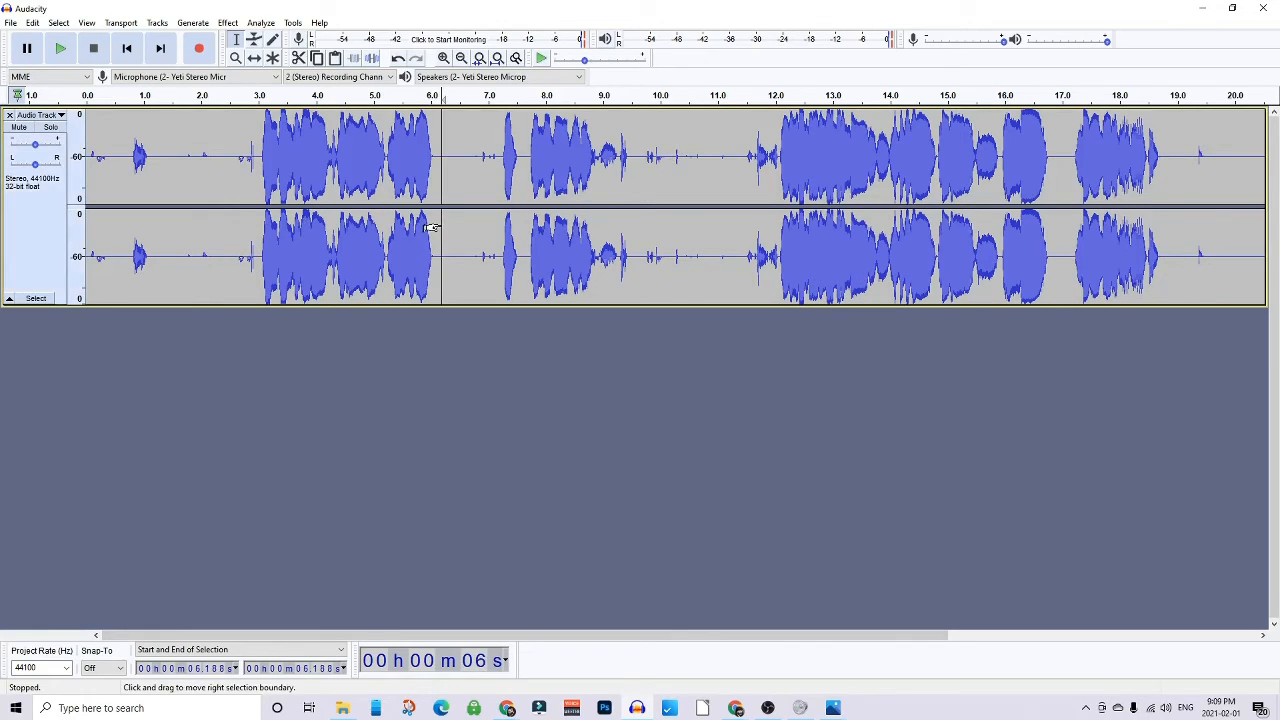
click(36, 299)
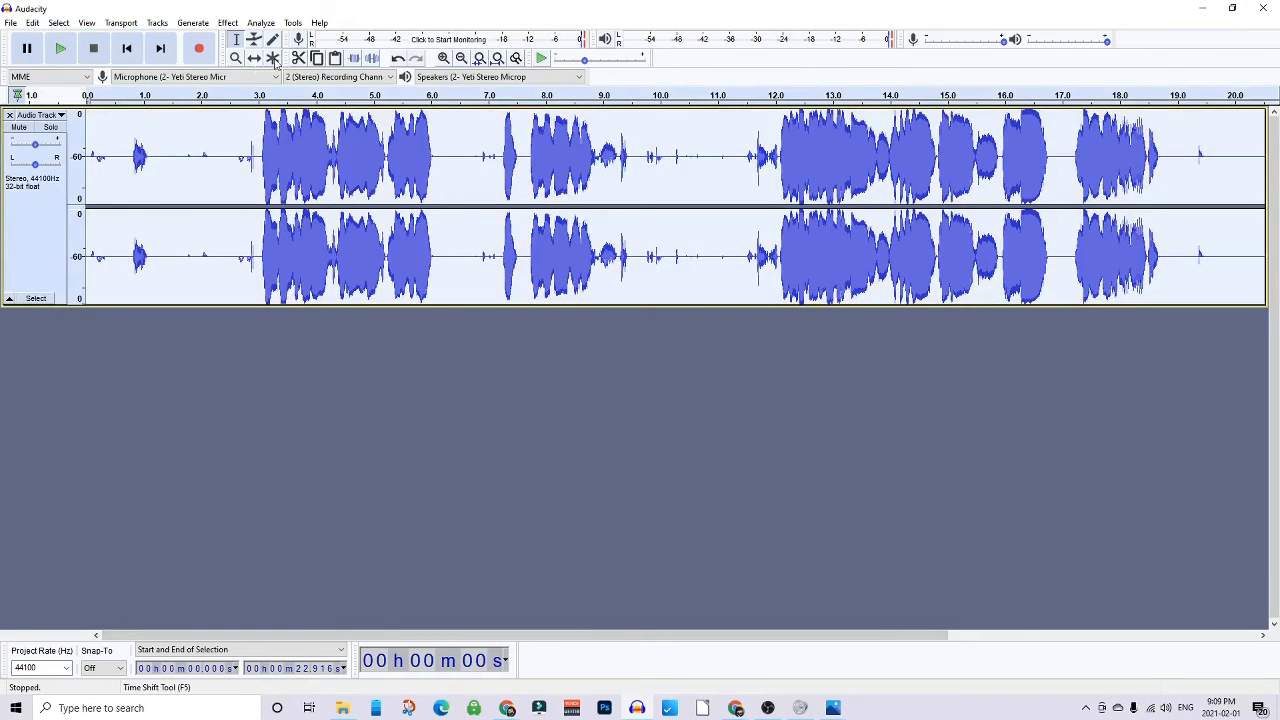
click(293, 24)
mouse_move(350, 68)
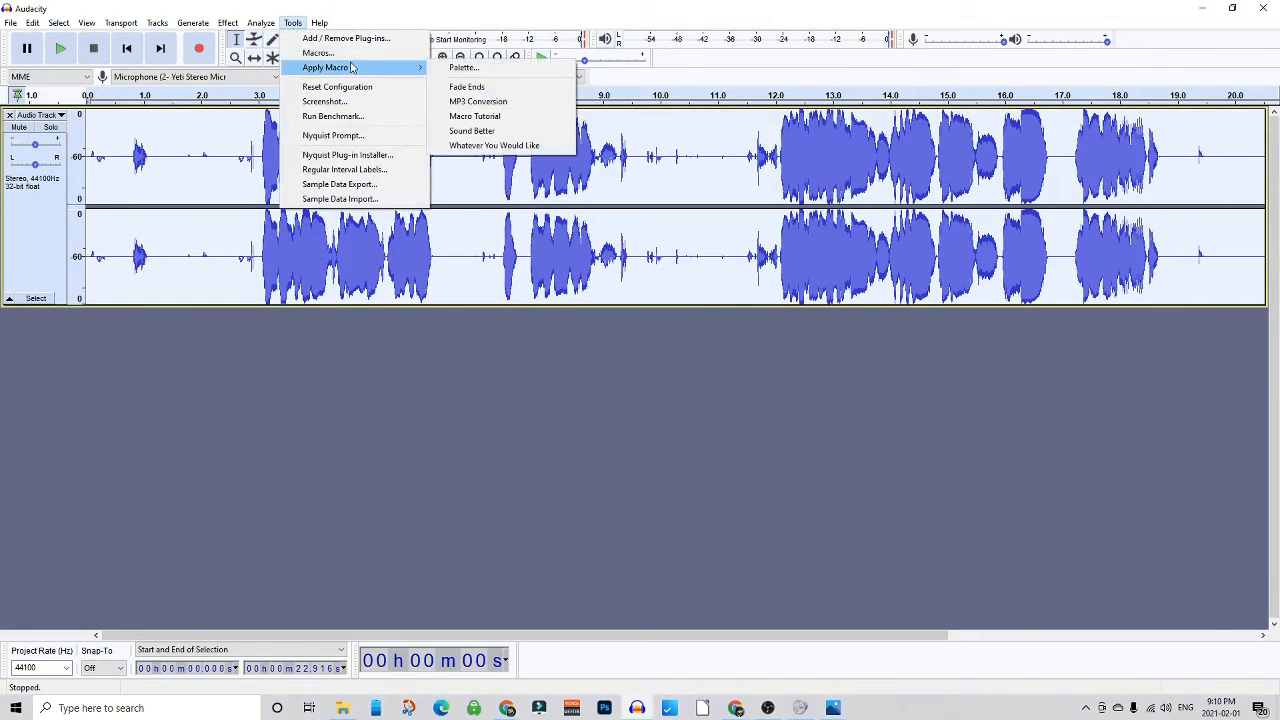
click(494, 118)
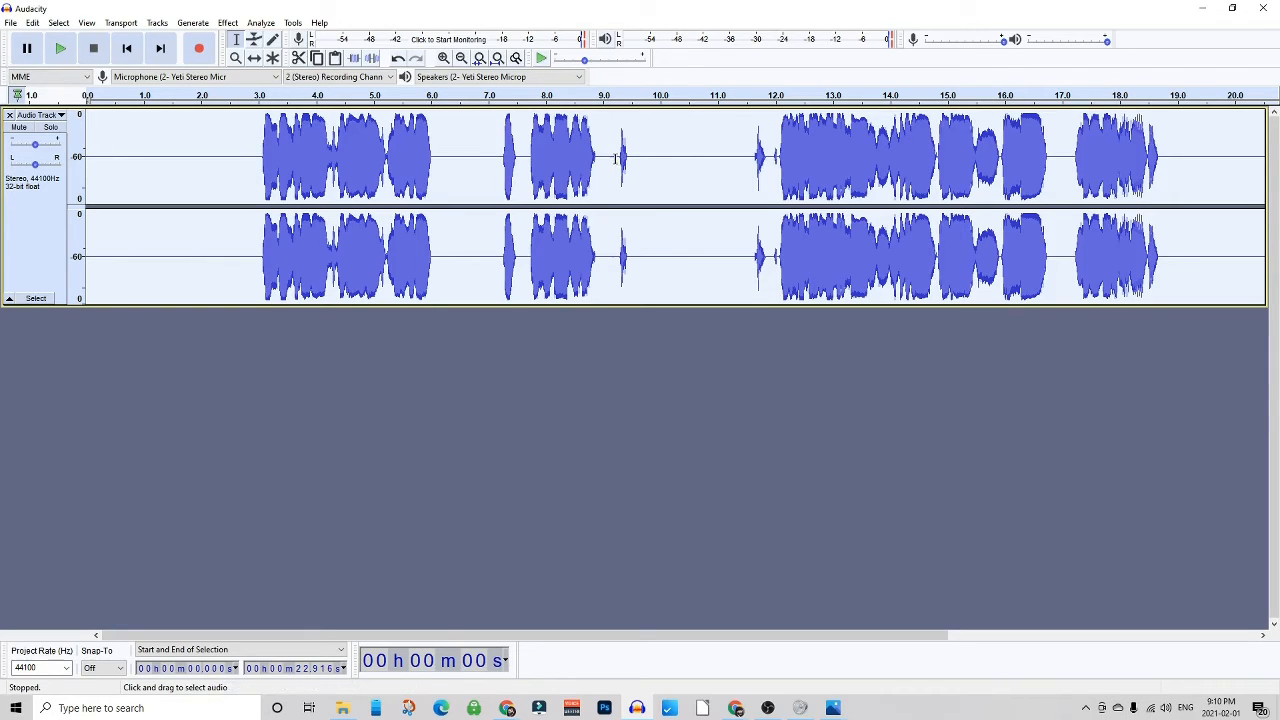
- Inspect and play back the processed audio, then undo the macro application
drag(615, 159, 649, 147)
drag(752, 146, 770, 149)
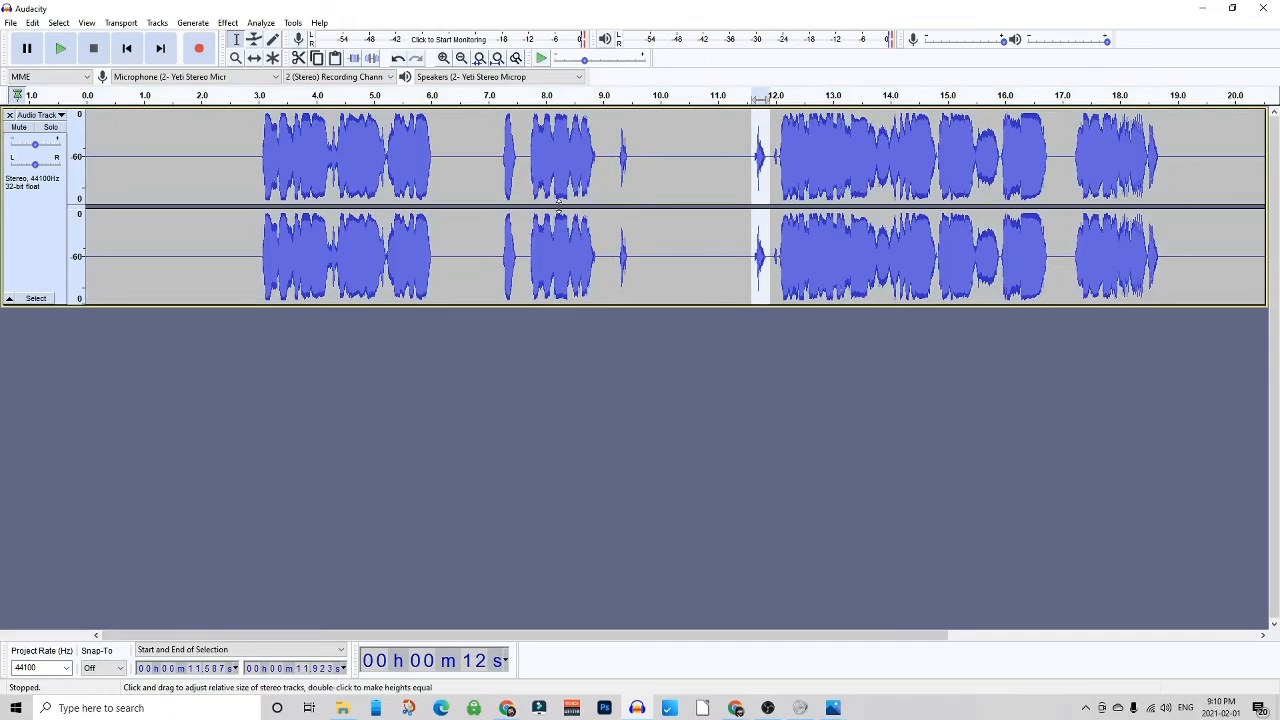
drag(647, 146, 611, 155)
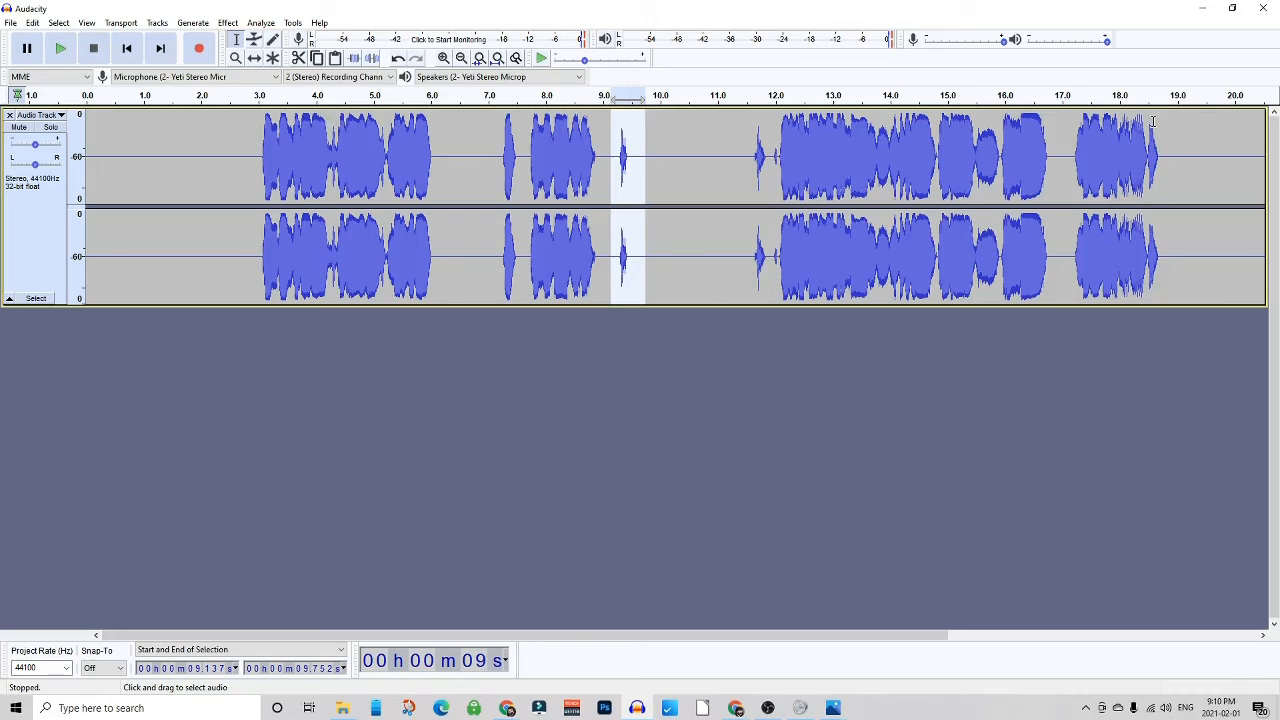
click(219, 152)
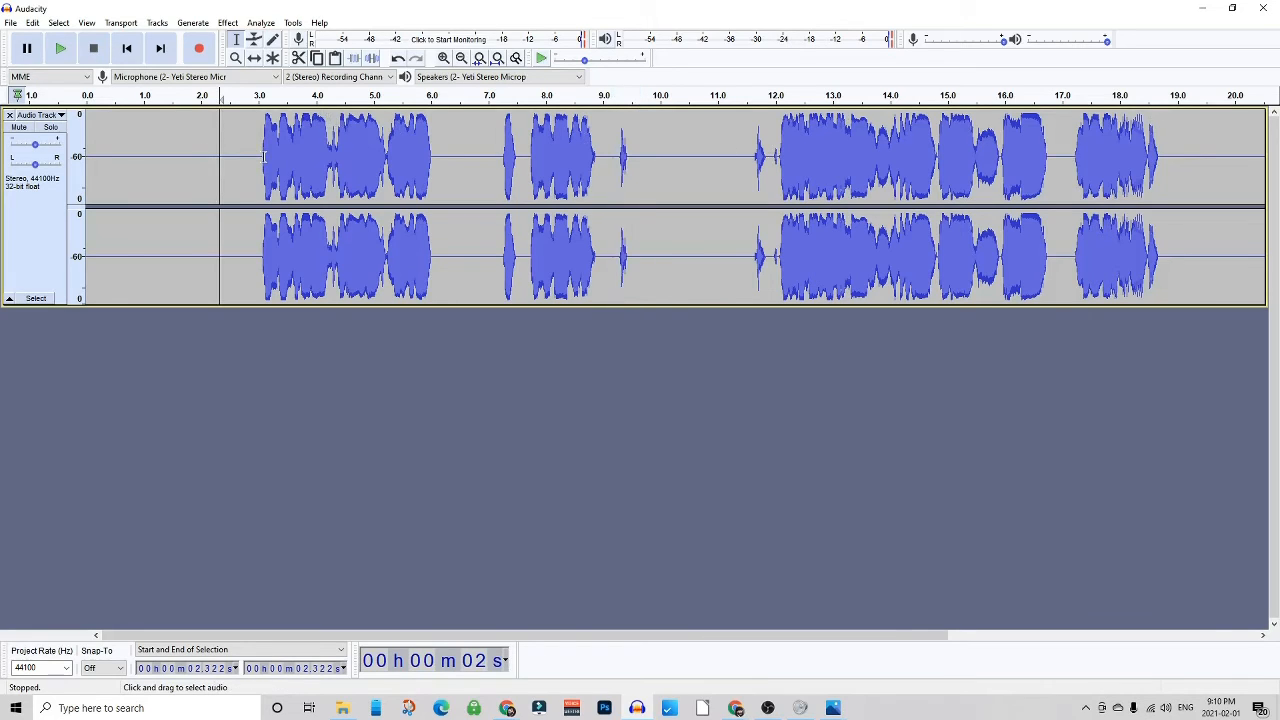
key(space)
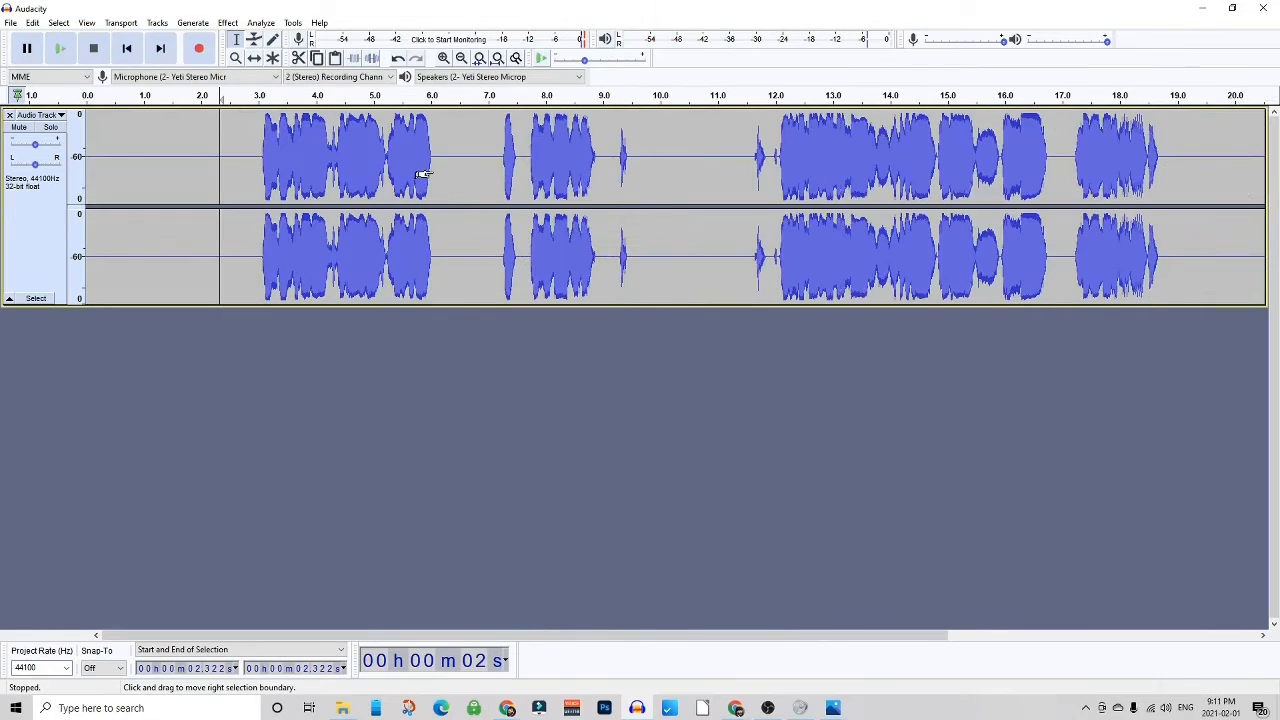
key(ctrl+z)
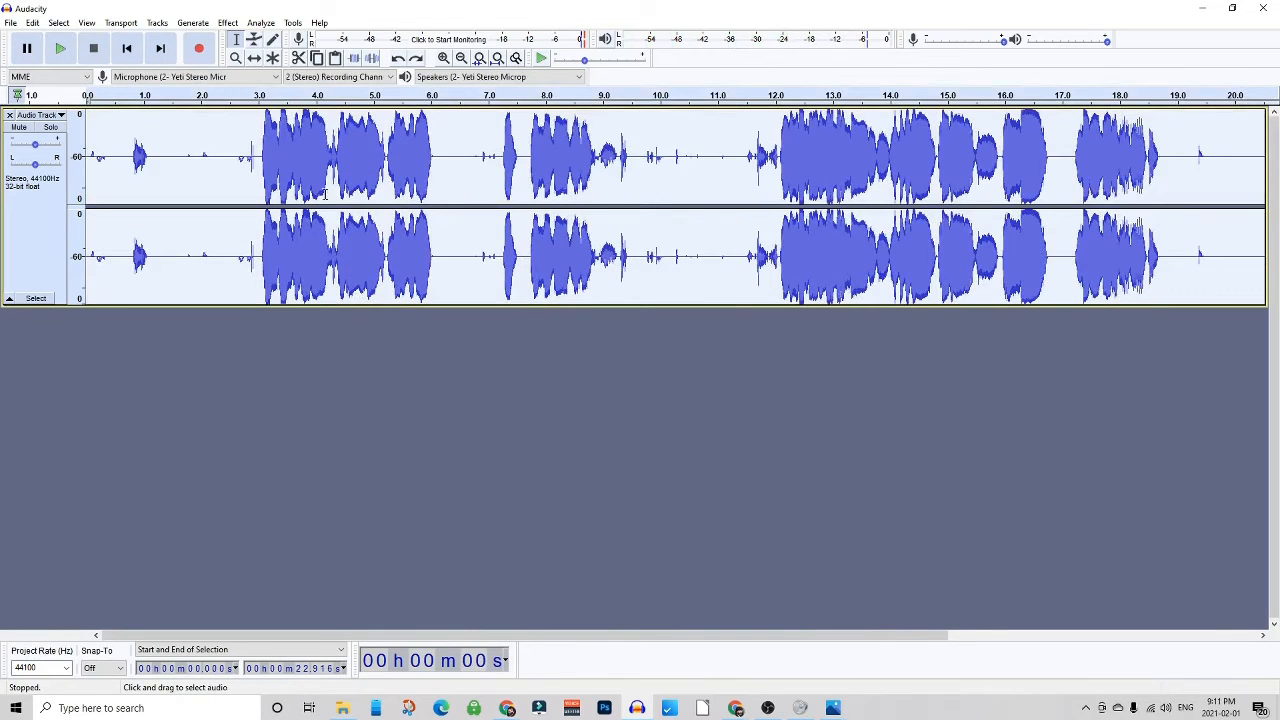
- Play the original recording from the start and scroll back through it for comparison
click(127, 148)
key(space)
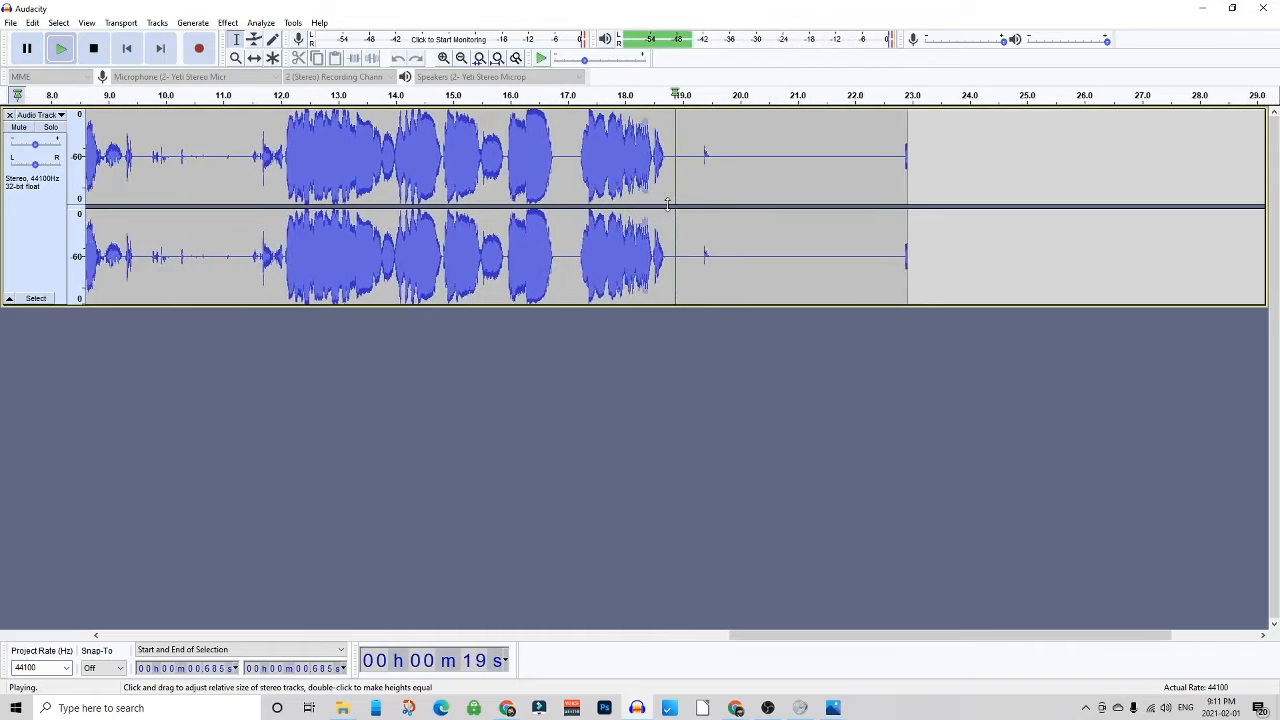
key(space)
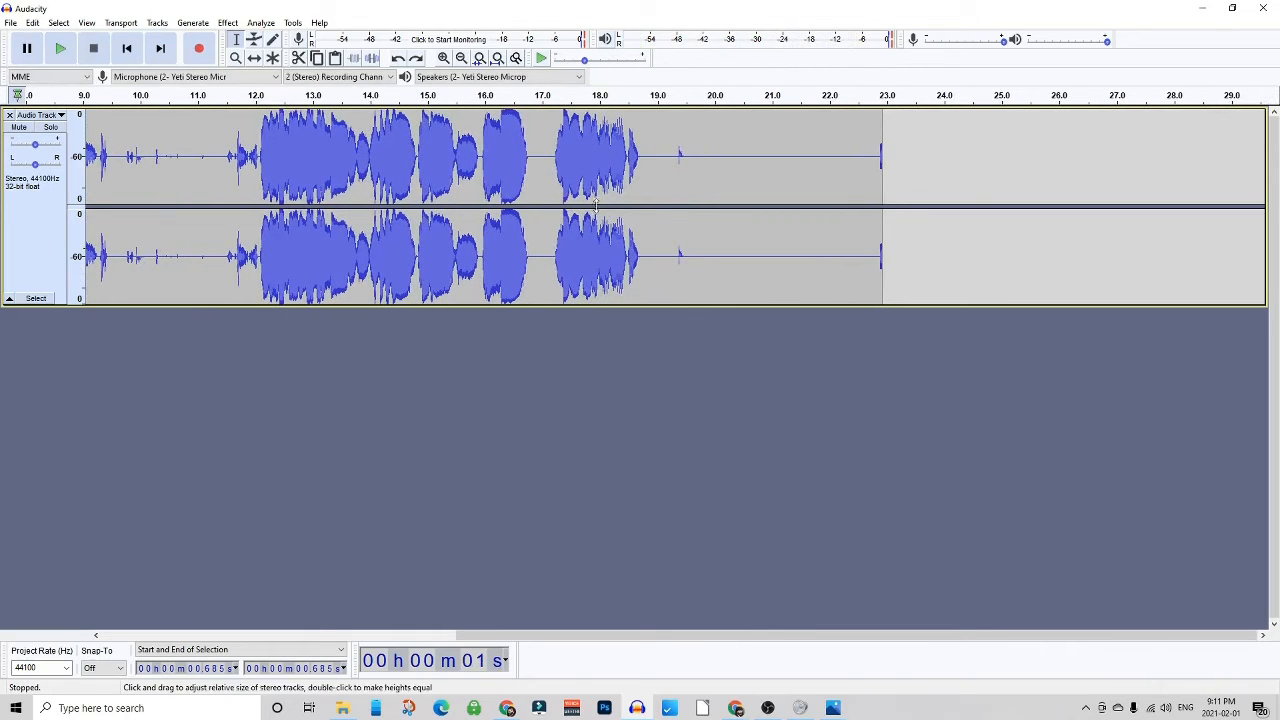
drag(690, 218, 2, 184)
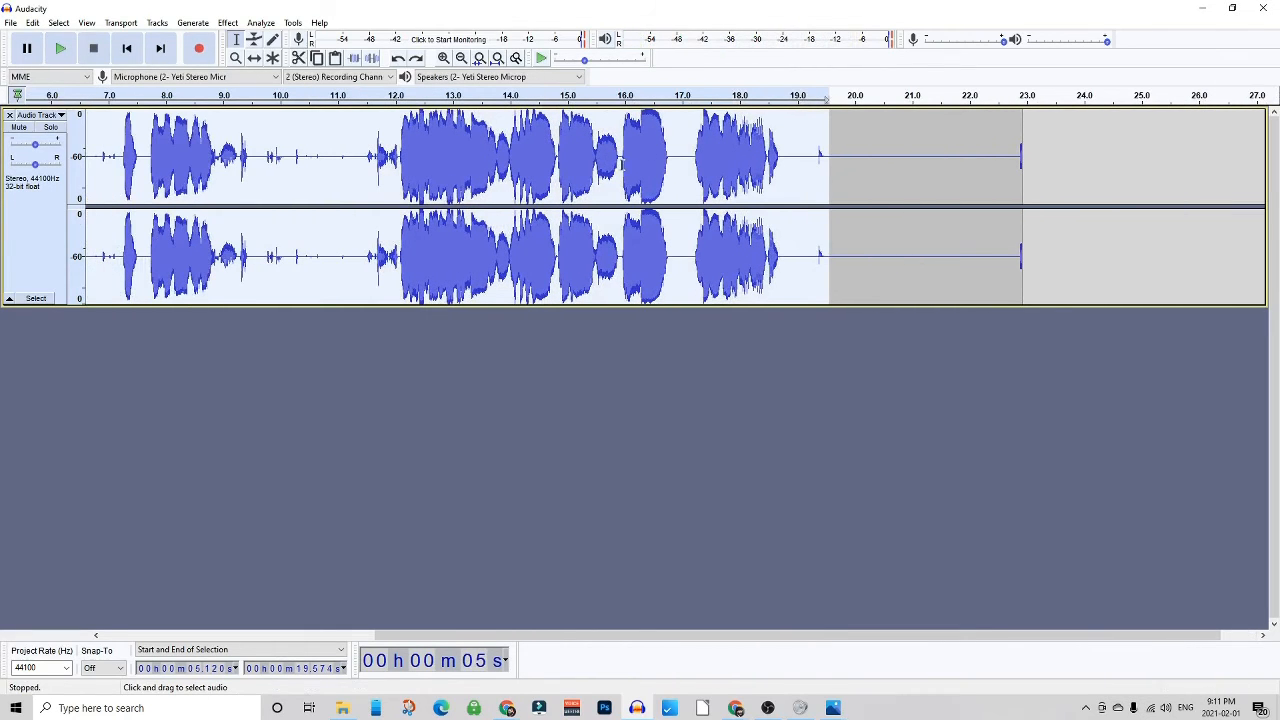
drag(826, 165, 4, 176)
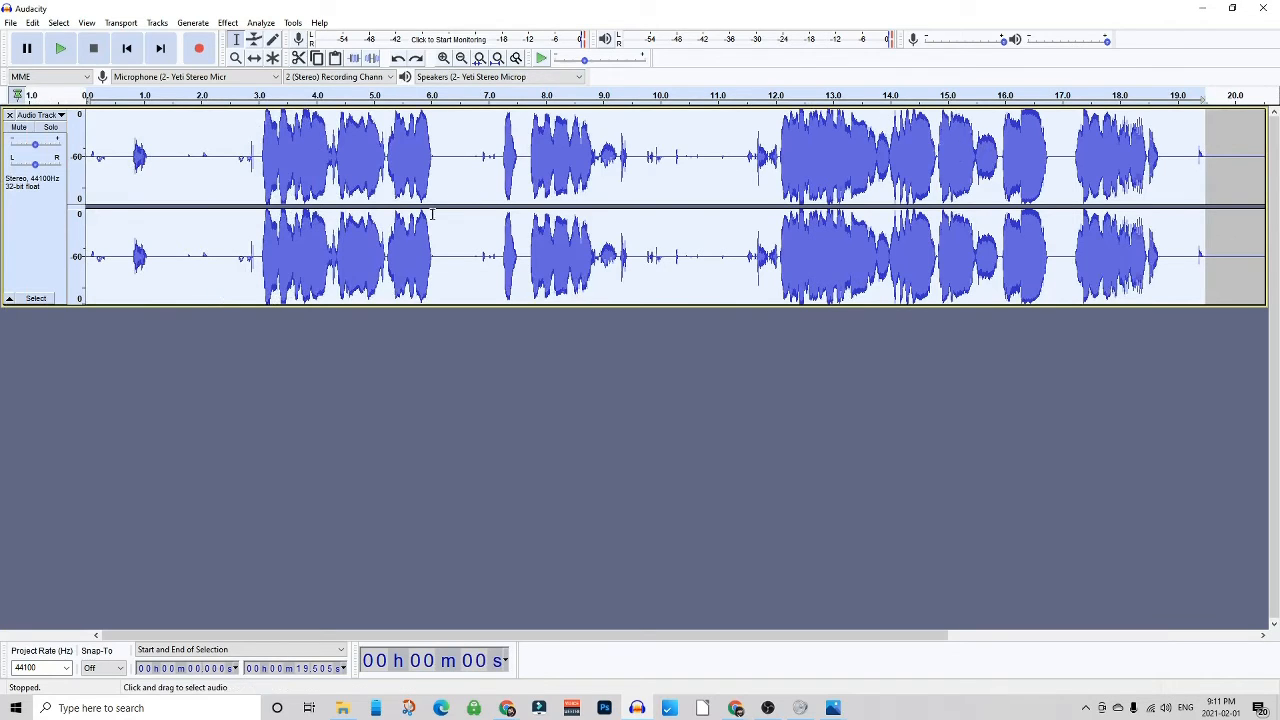
- Select the whole audio track again and apply the Macro Tutorial macro
click(478, 188)
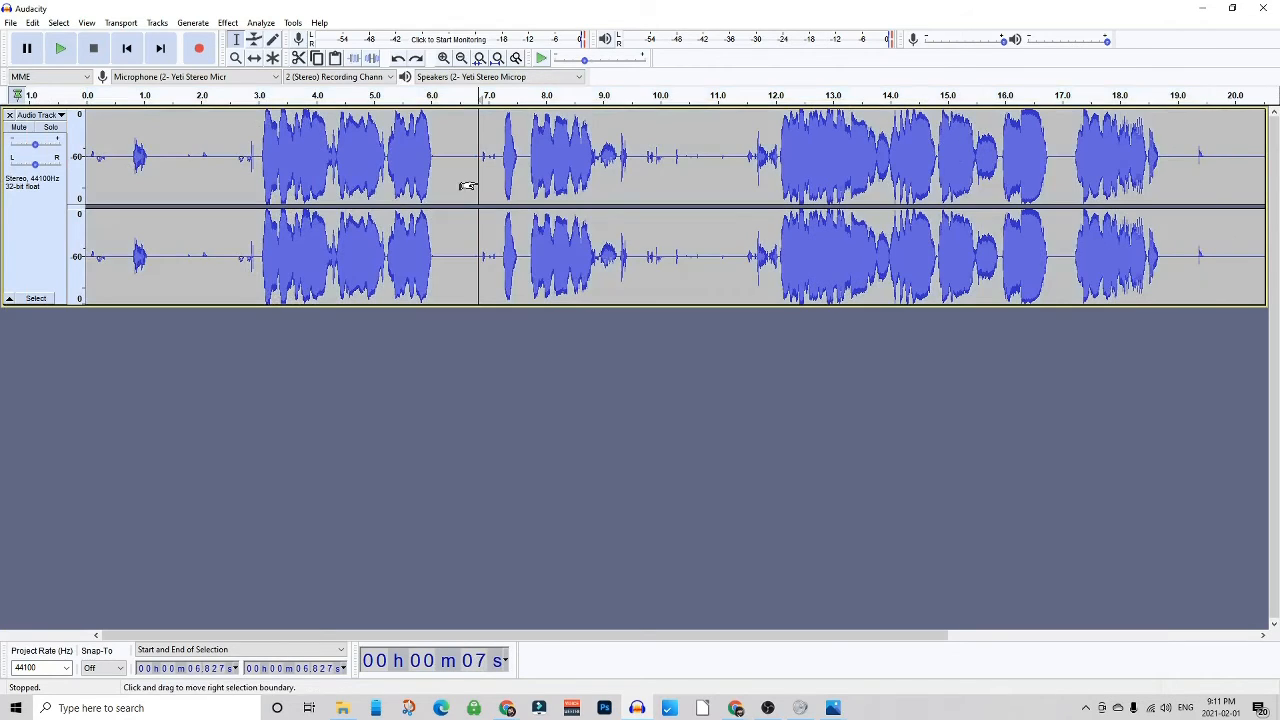
click(36, 298)
click(292, 22)
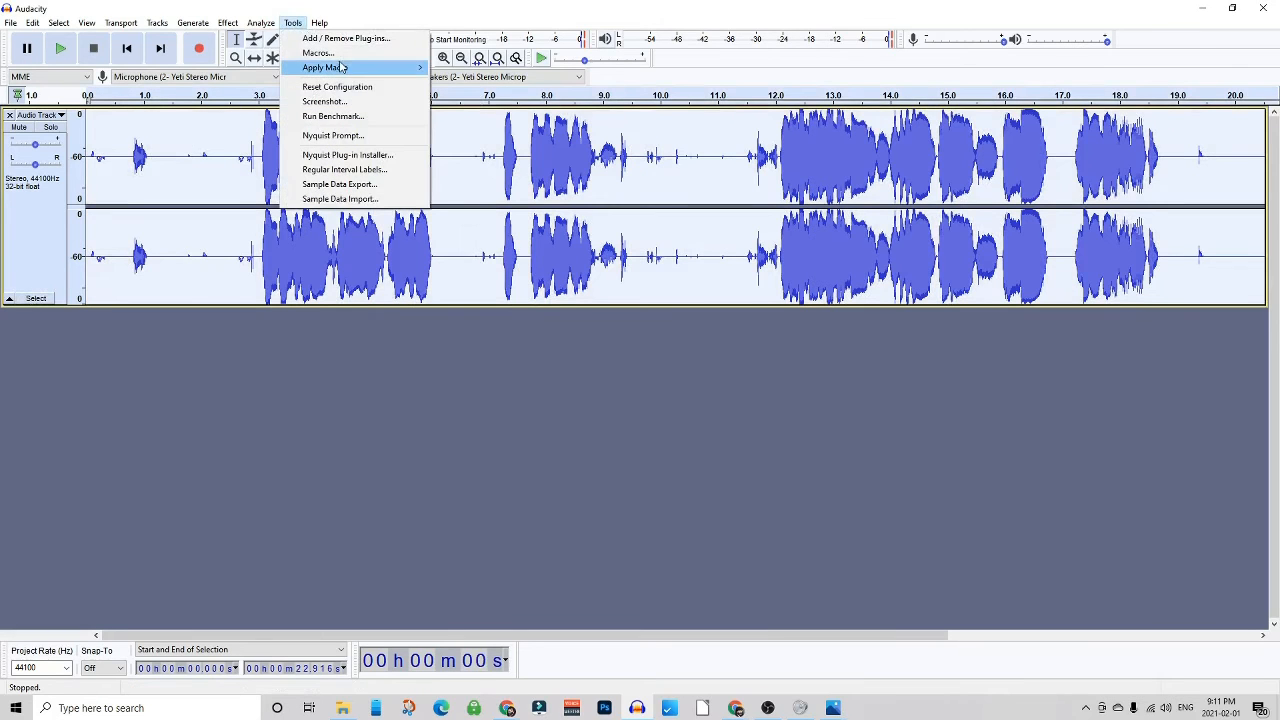
mouse_move(340, 67)
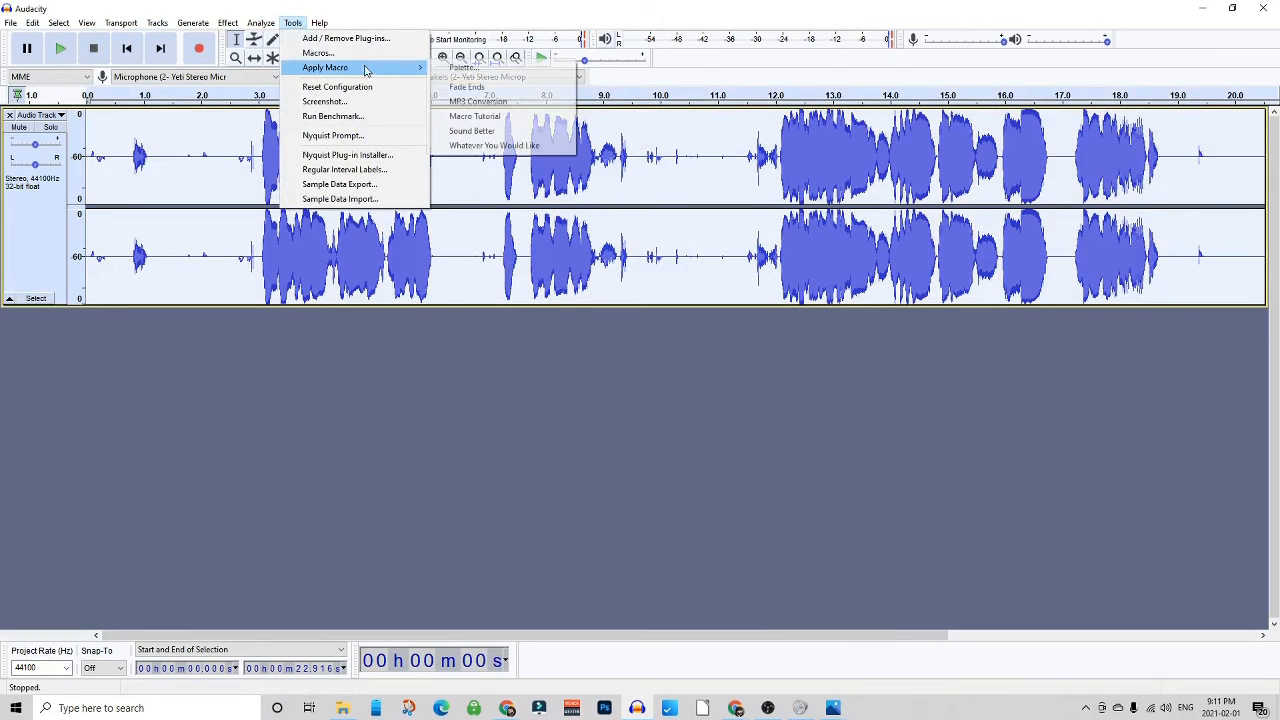
click(484, 117)
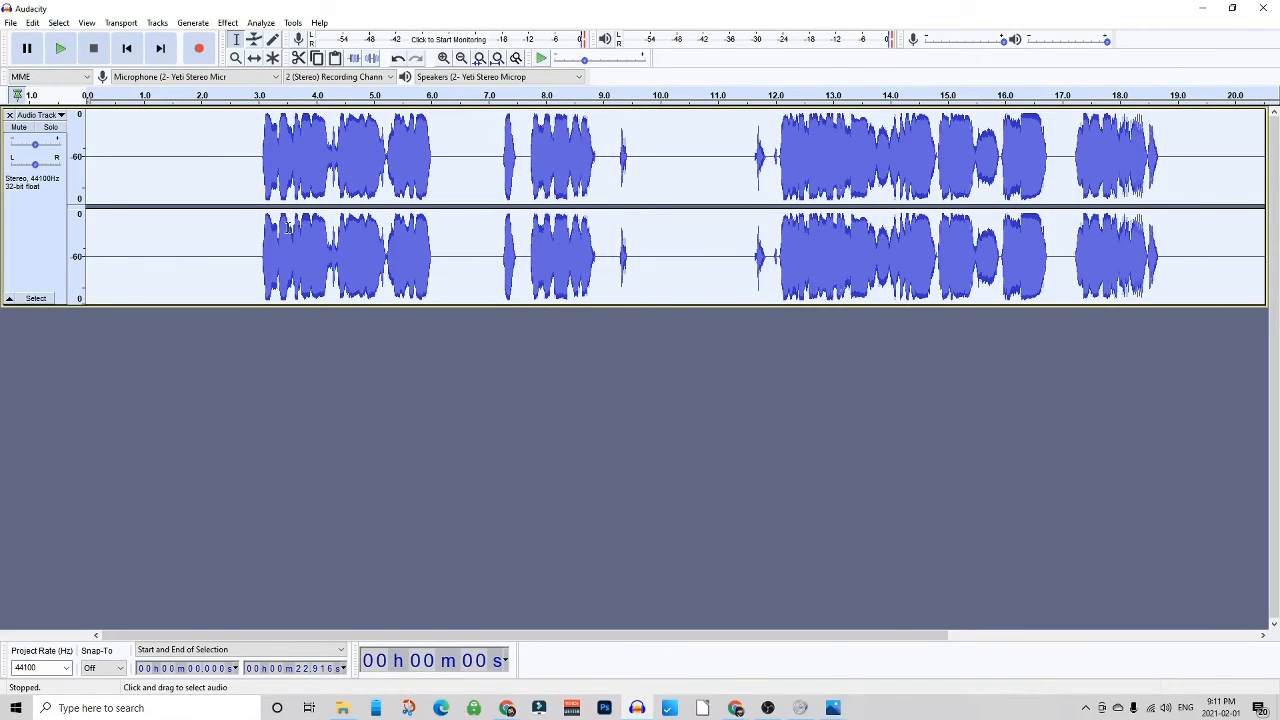
- Play back the processed recording and scroll through the result
click(239, 166)
key(space)
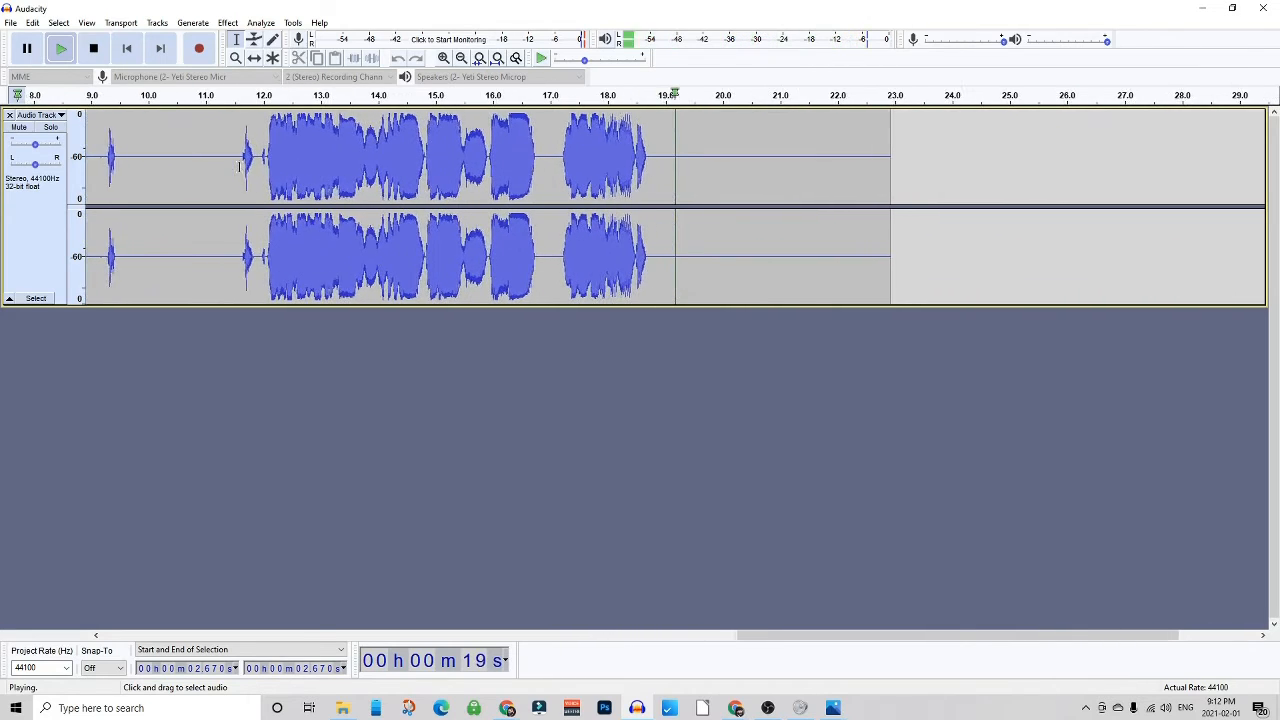
key(space)
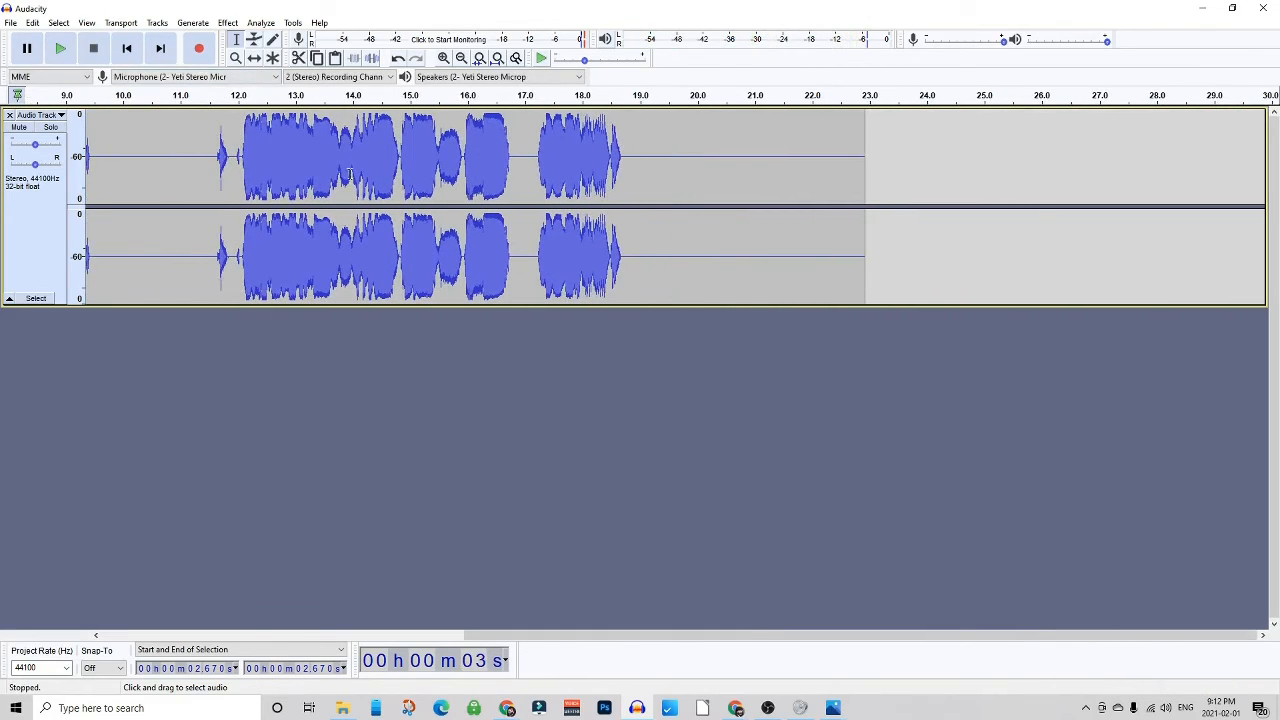
drag(467, 190, 80, 186)
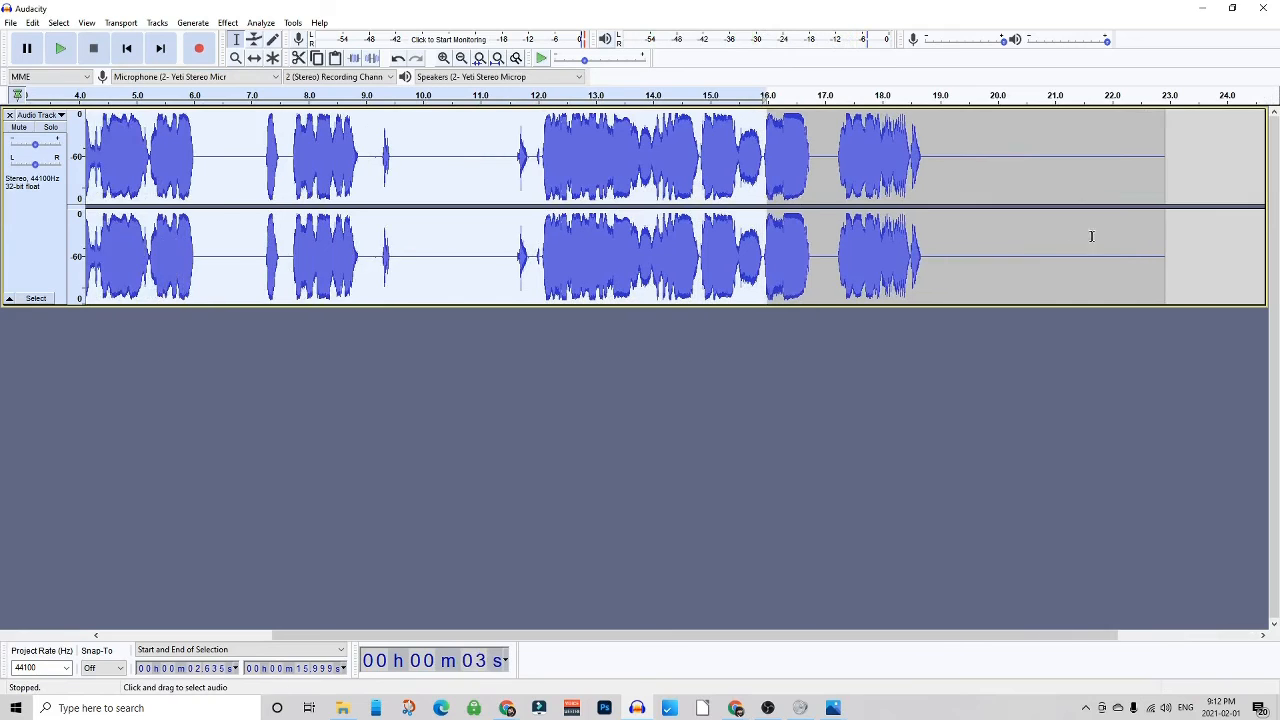
- Silence the noisy stretch of the track from about 9.2 s to 11.9 s
click(746, 149)
drag(739, 146, 763, 146)
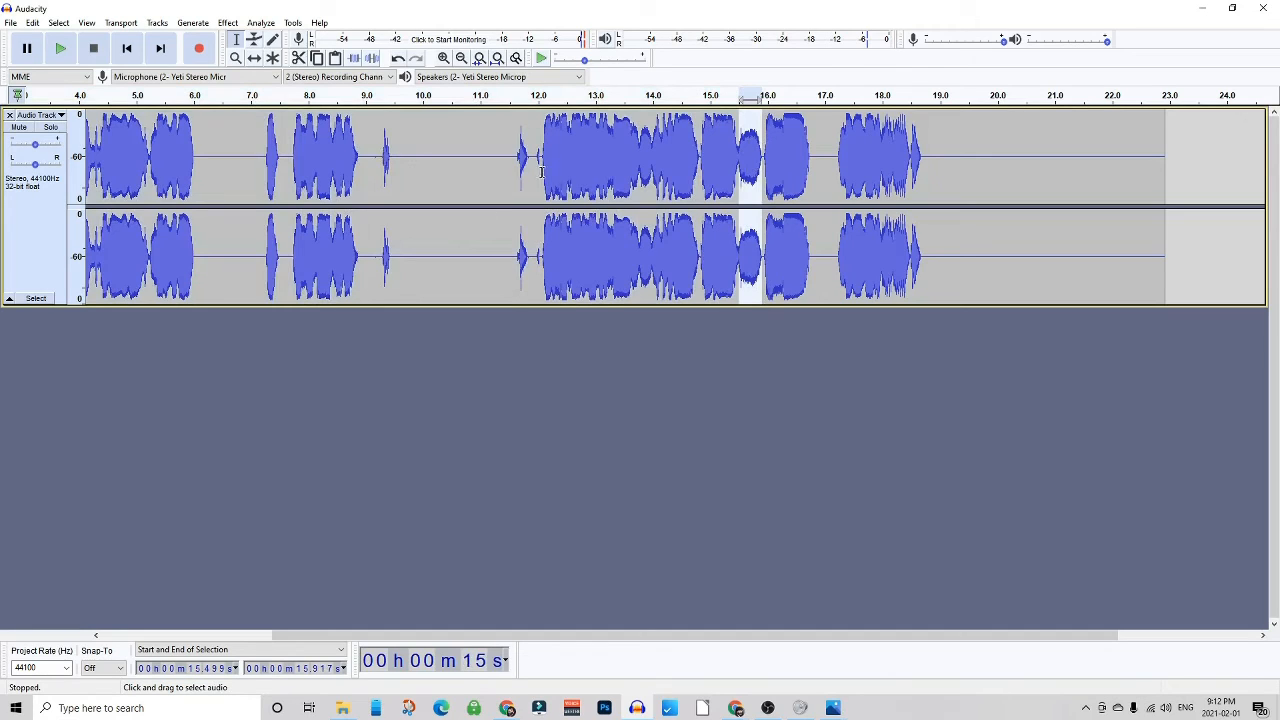
drag(377, 154, 532, 160)
click(370, 152)
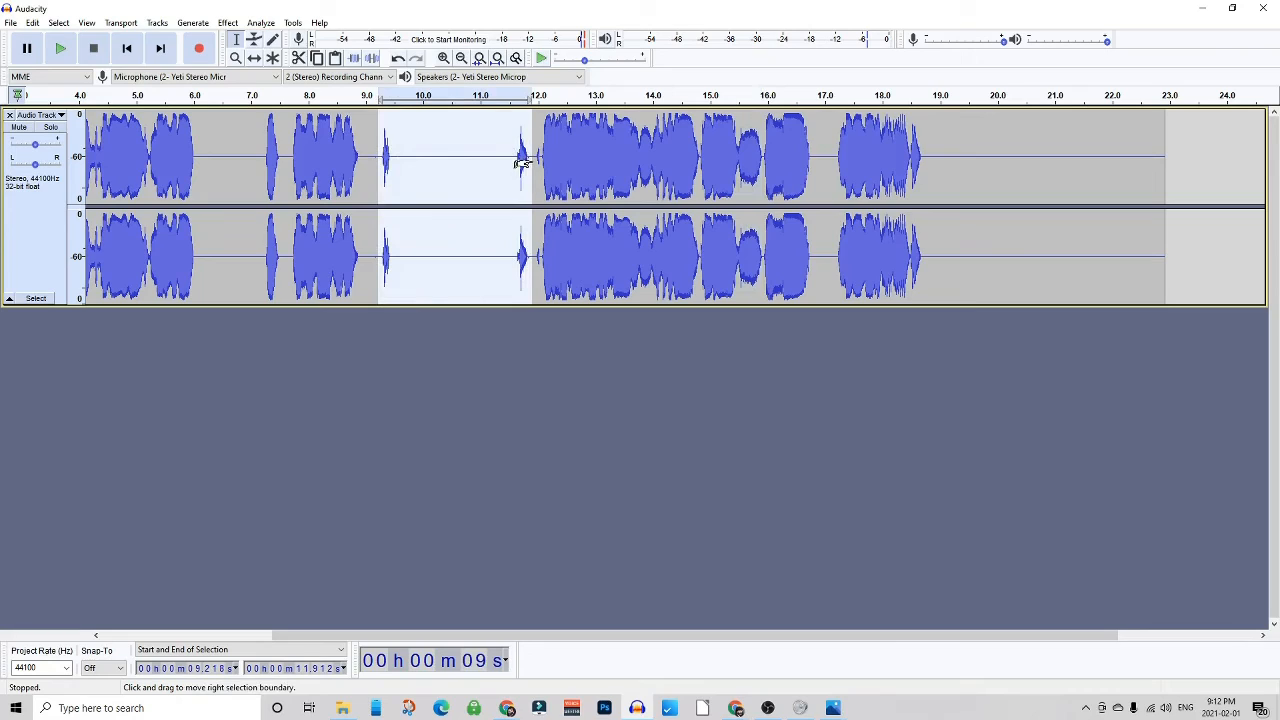
key(ctrl+l)
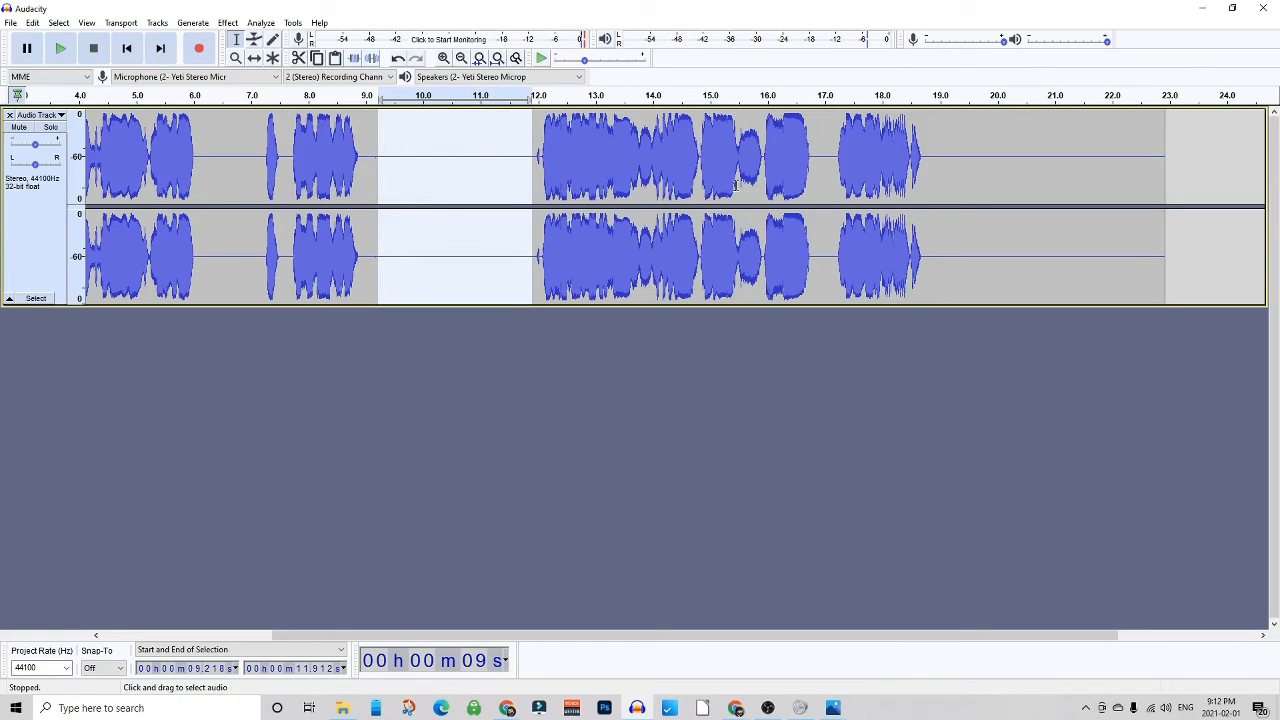
- Silence the short noises at about 15.5–15.9 s and 13.8–14.0 s
drag(737, 142, 762, 145)
key(ctrl+l)
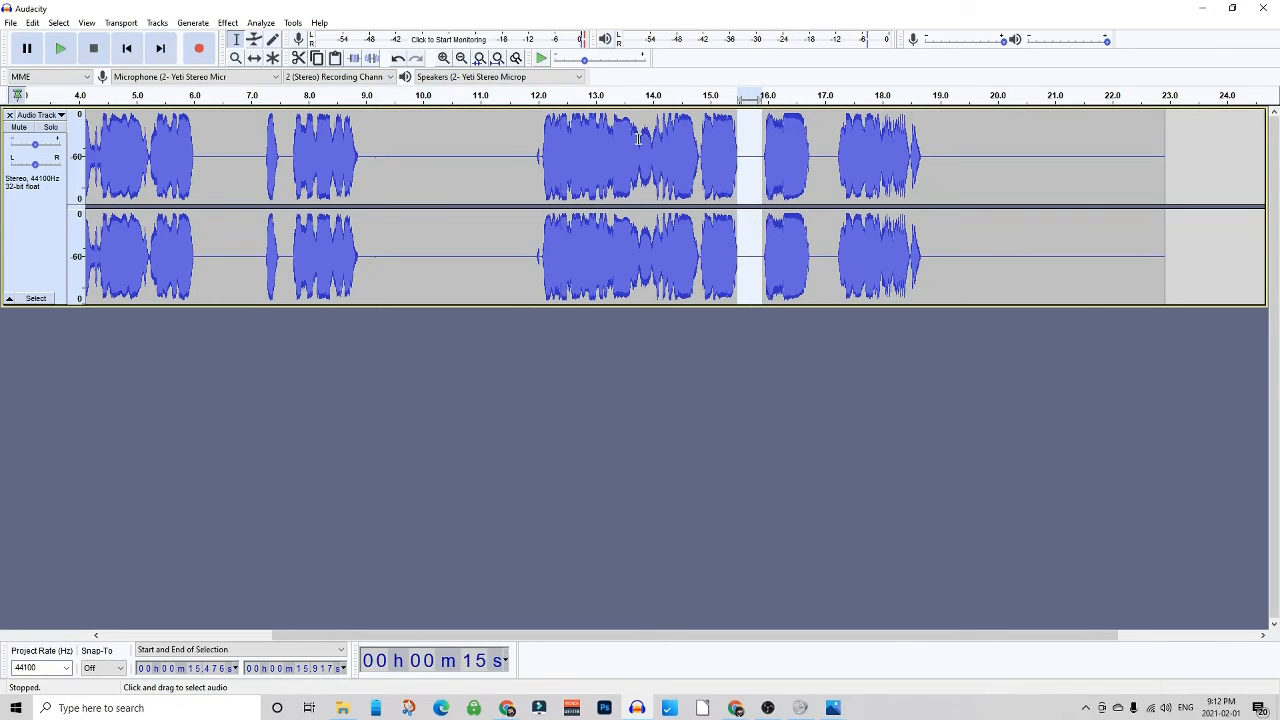
drag(637, 139, 653, 140)
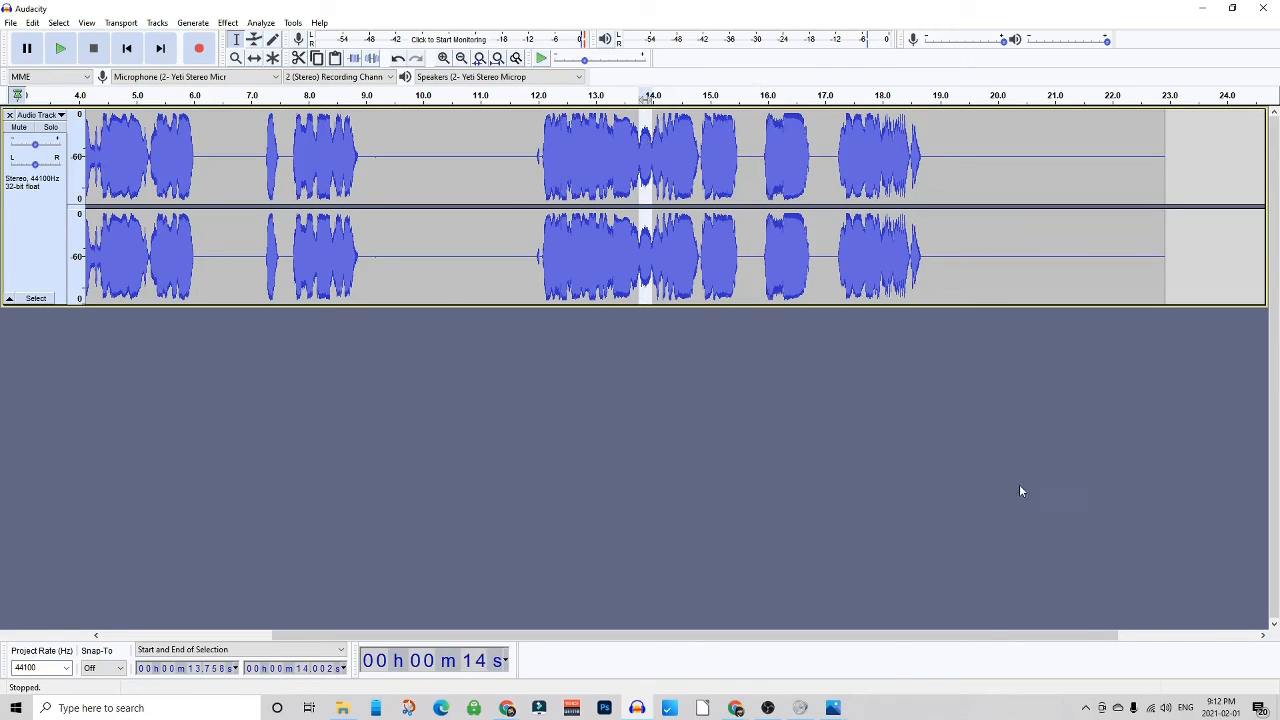
key(space)
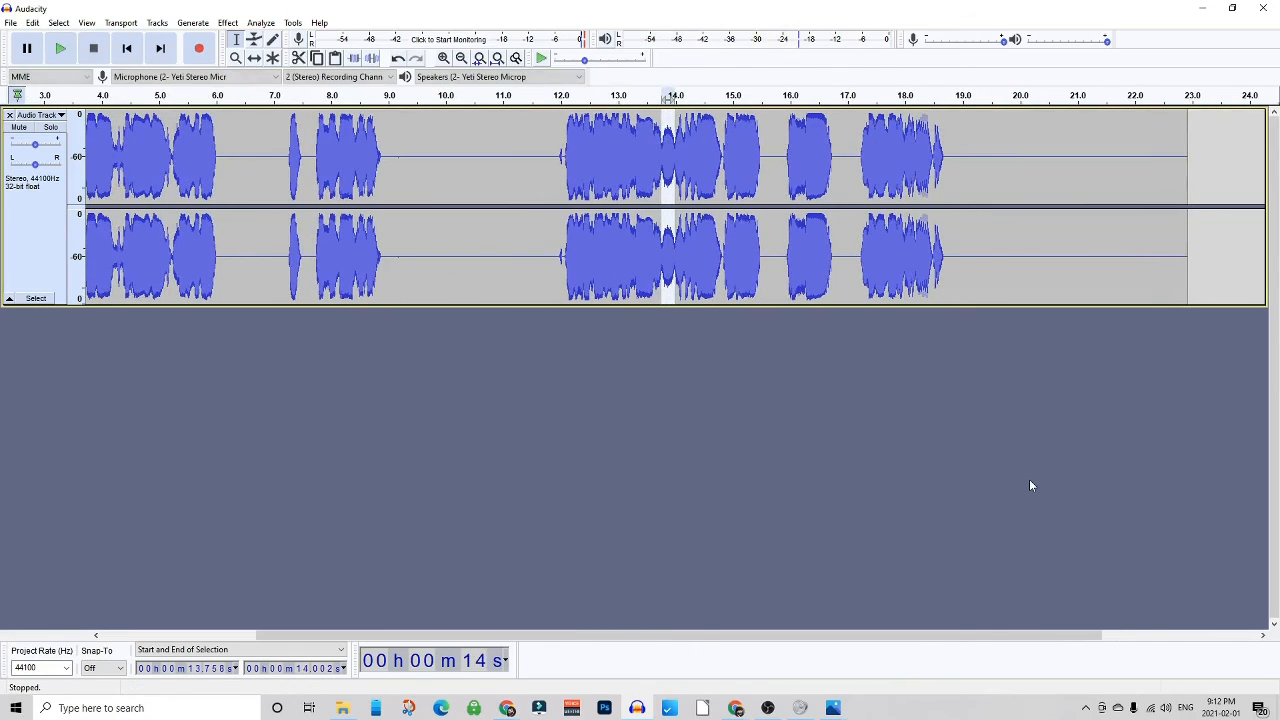
key(ctrl+l)
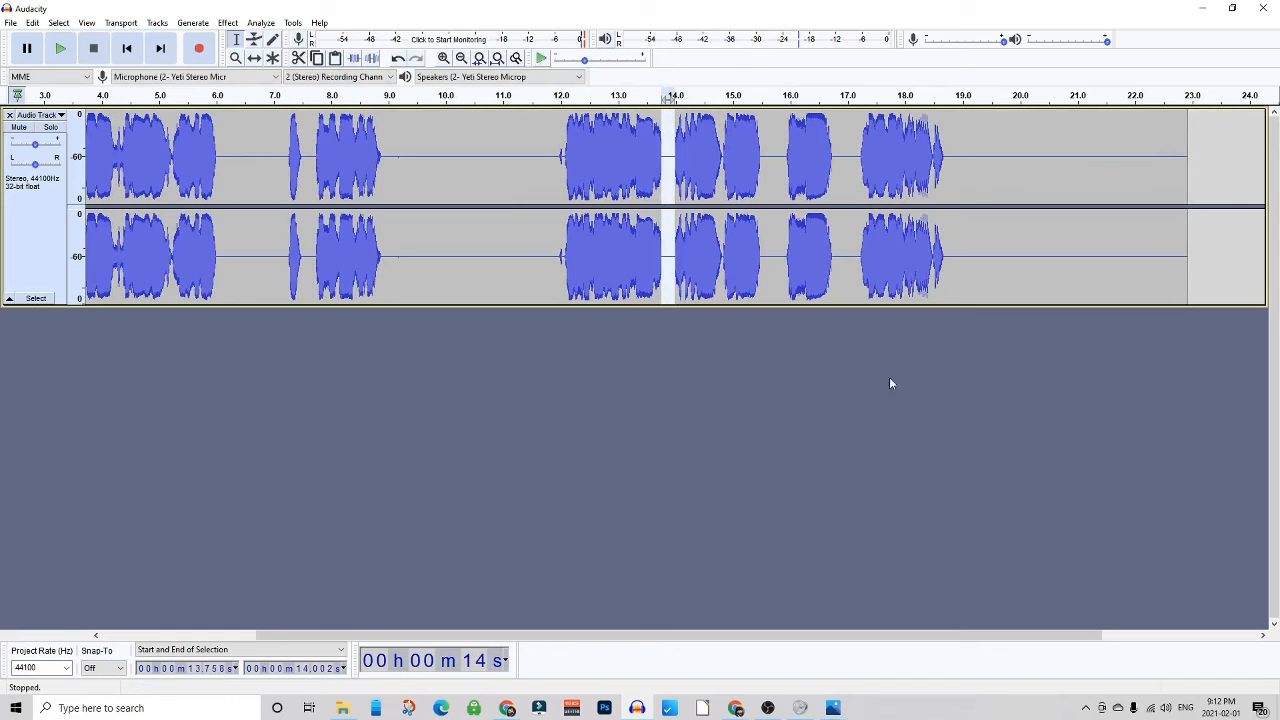
- Delete the silent gaps from about 9.4 to 11.8 s and from about 6.2 to 7.0 s
click(523, 174)
key(space)
key(space)
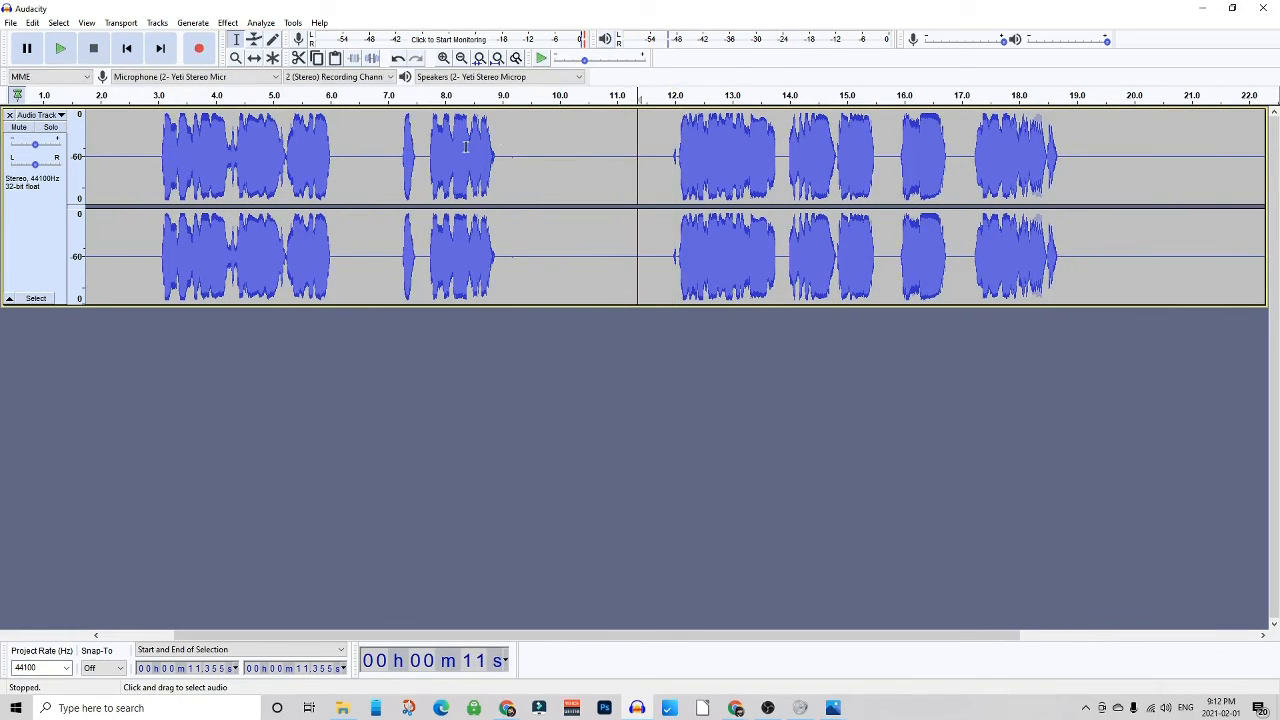
drag(528, 160, 661, 155)
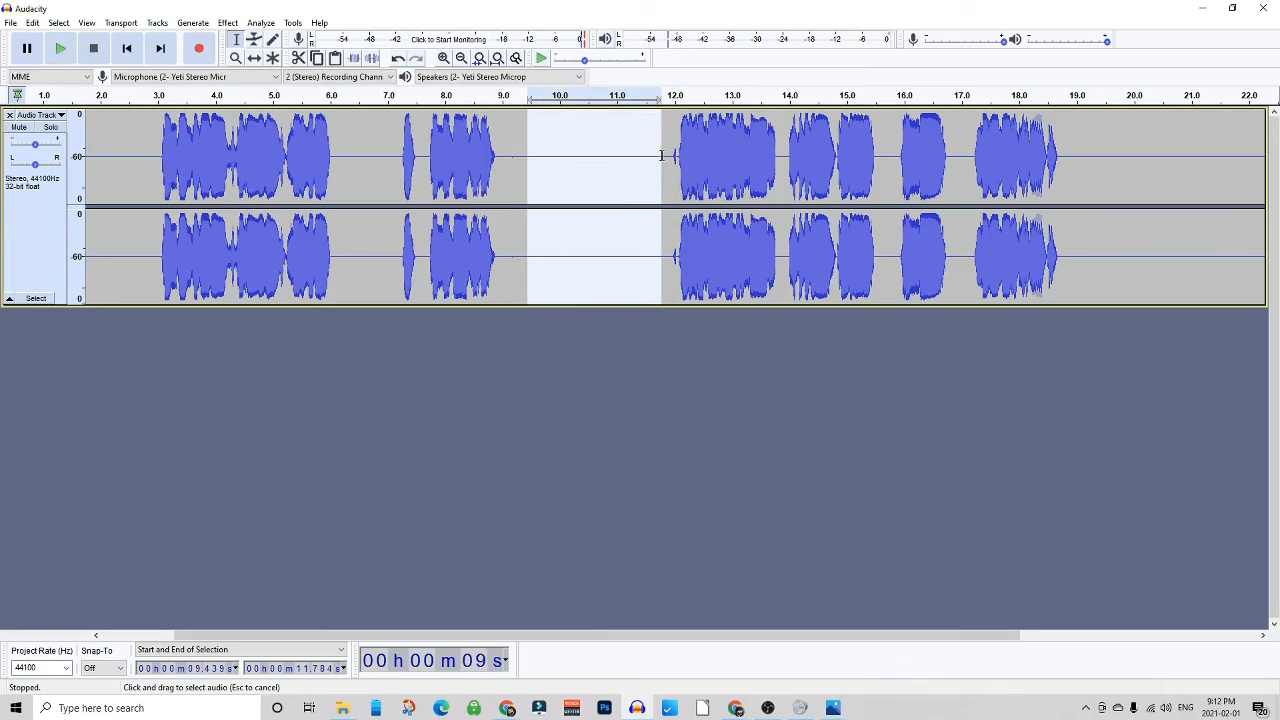
key(Delete)
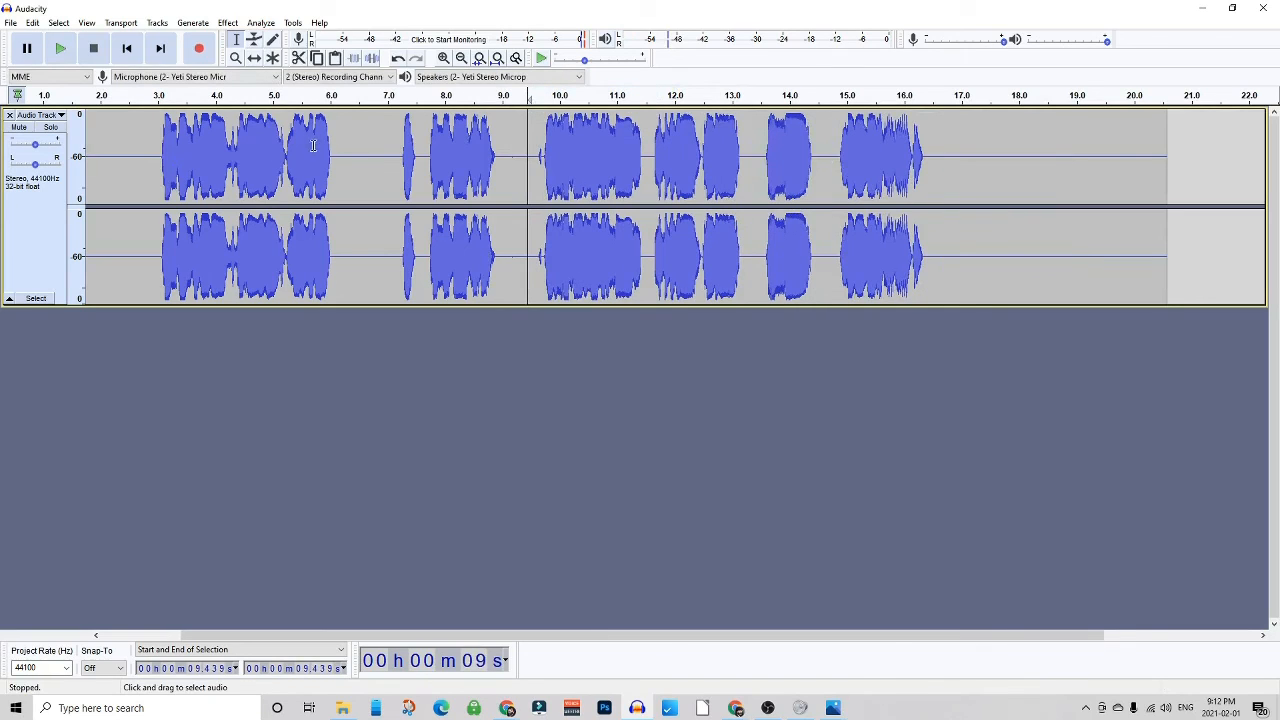
drag(343, 152, 387, 160)
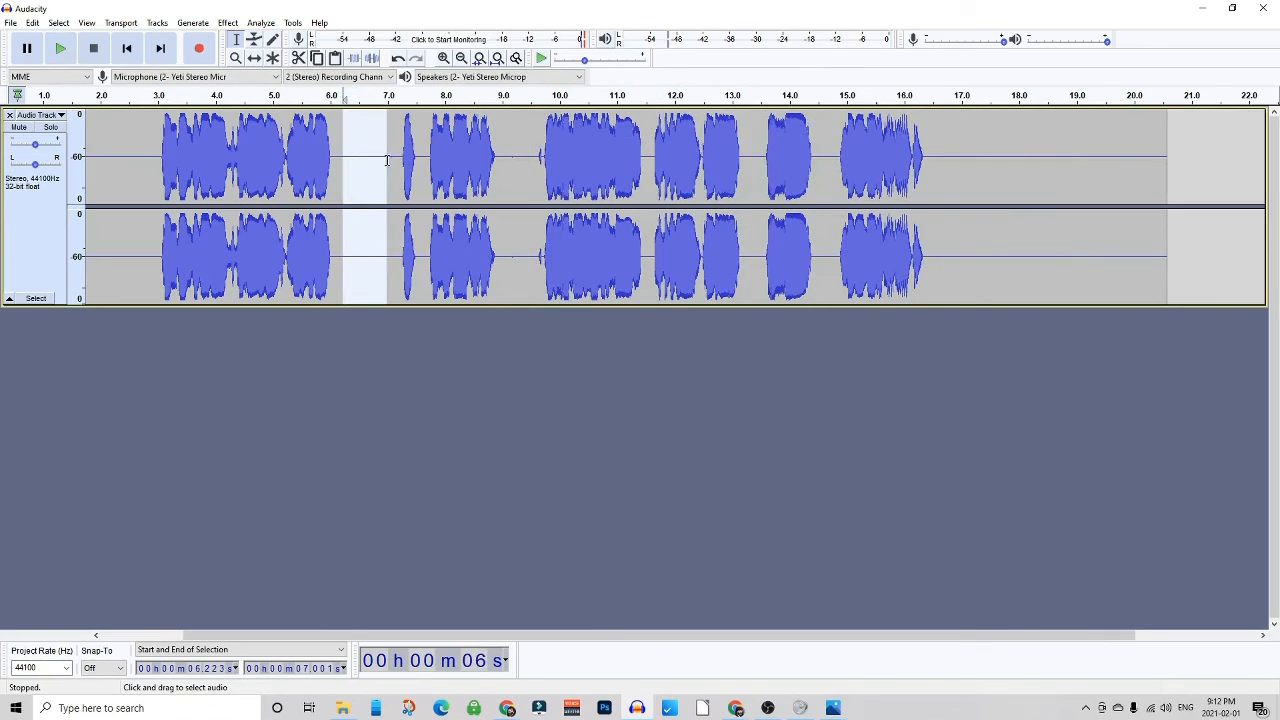
key(Delete)
- Play the edited recording from about 2.7 s to check the result
click(142, 140)
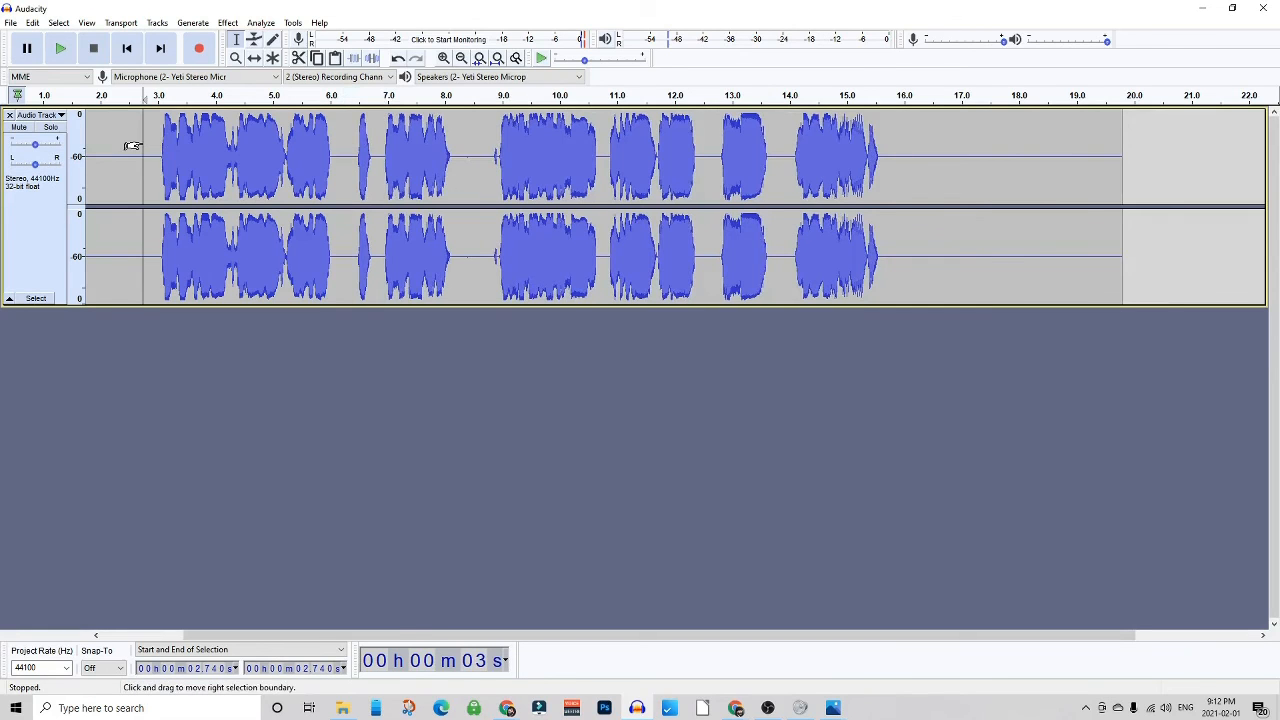
key(space)
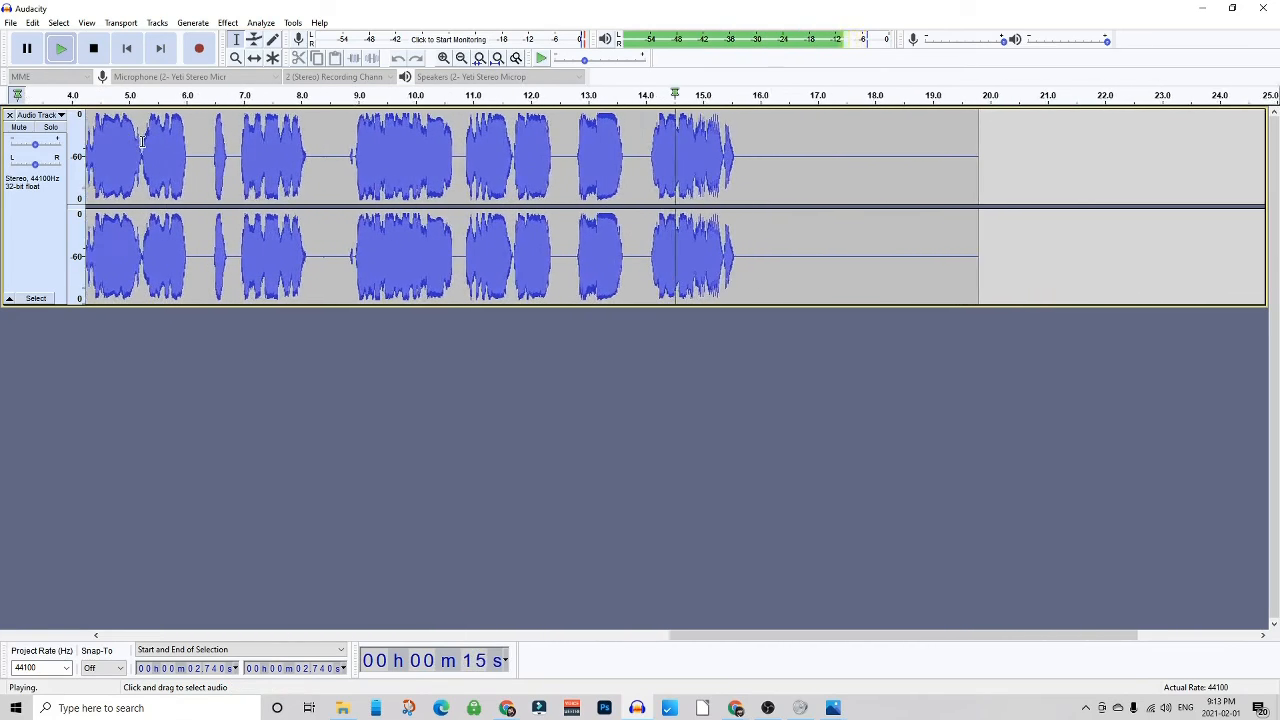
key(space)
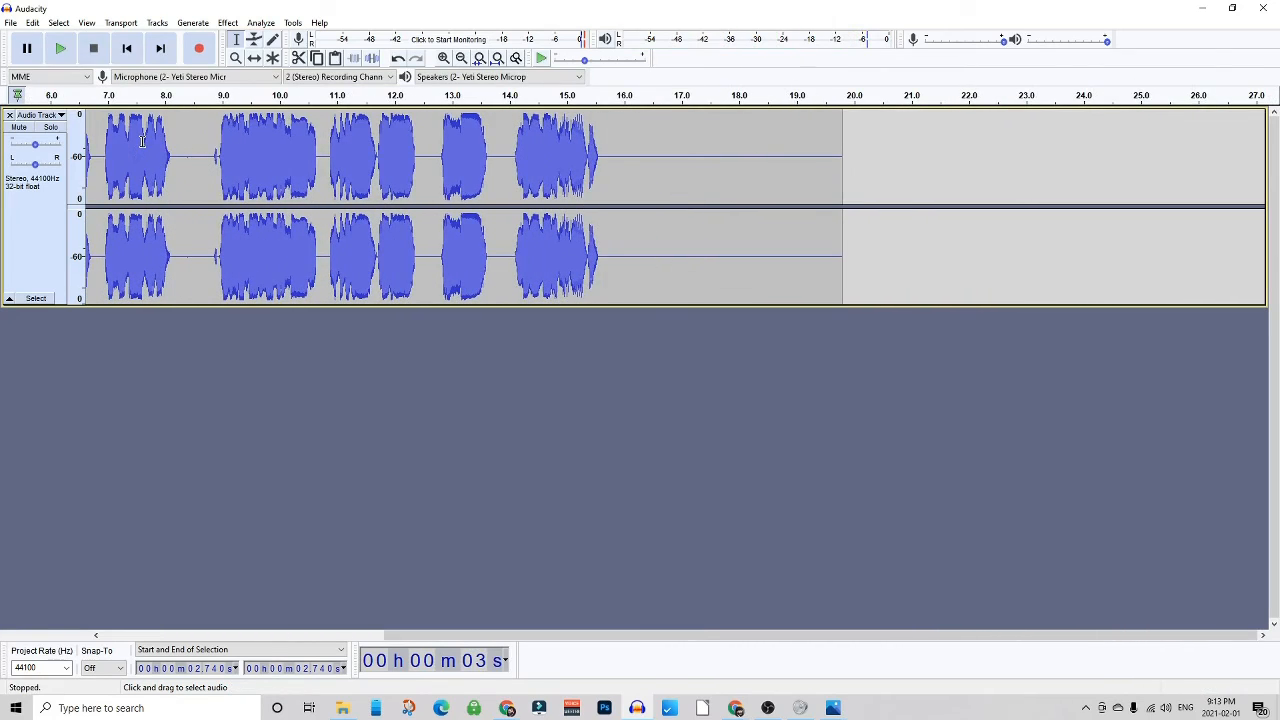